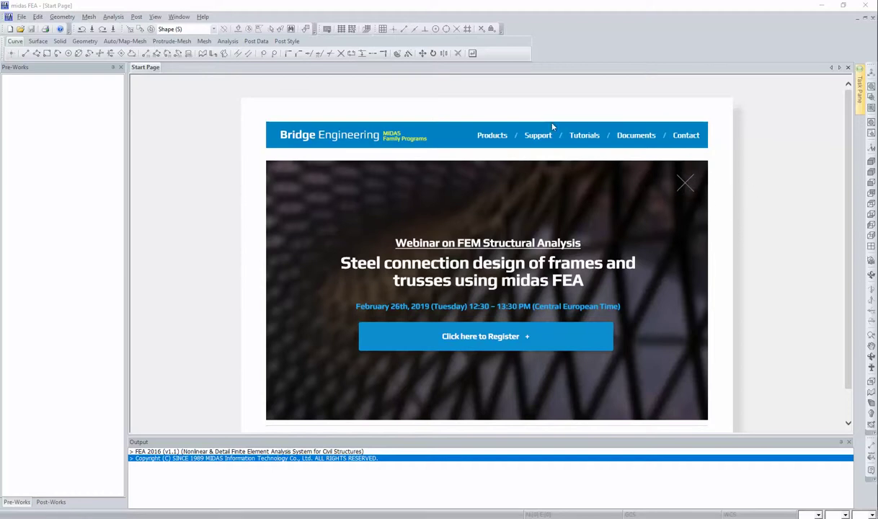
Step: Create a new project with the 3D analysis type, lumped mass conversion and N, m, J units
click(10, 29)
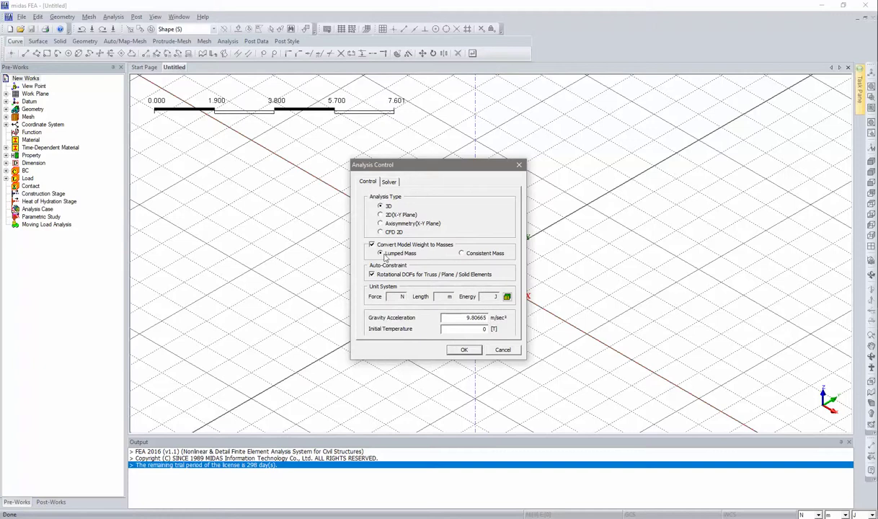
click(464, 350)
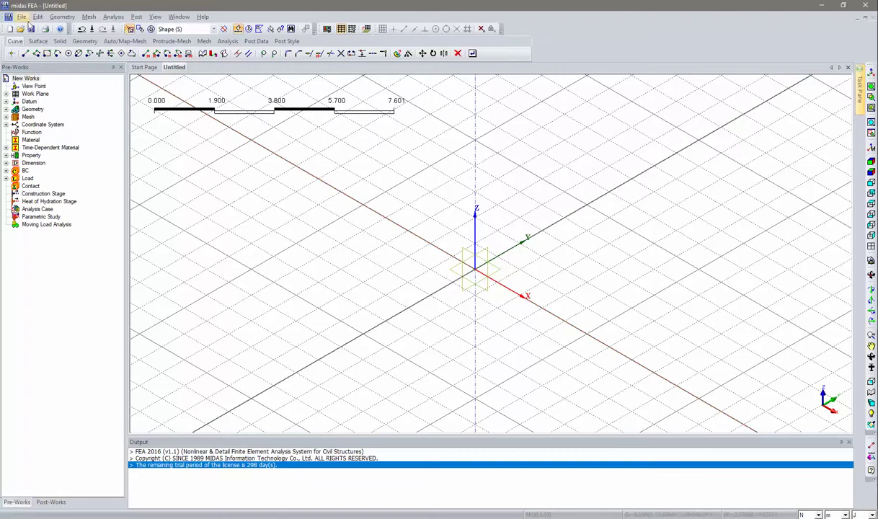
Step: Draw a 2D circle centred at 0,0 with a radius of 20 m, without making a face
click(70, 54)
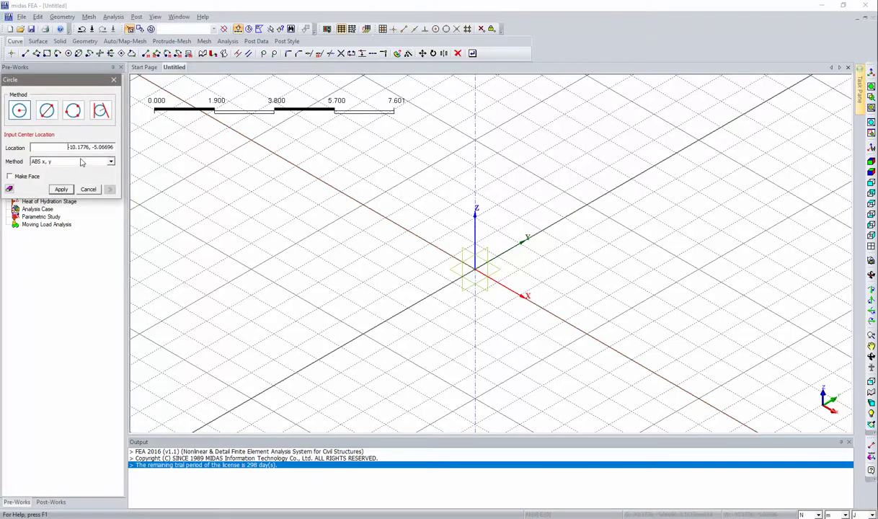
click(115, 80)
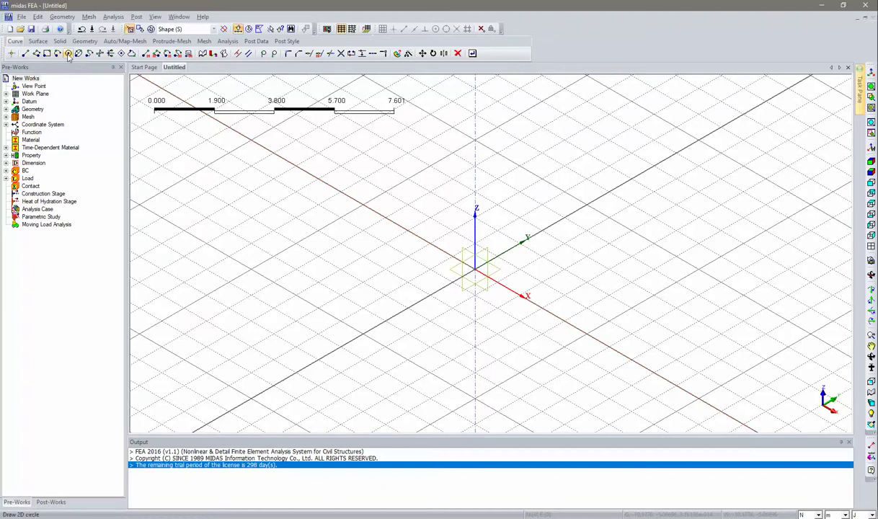
click(69, 55)
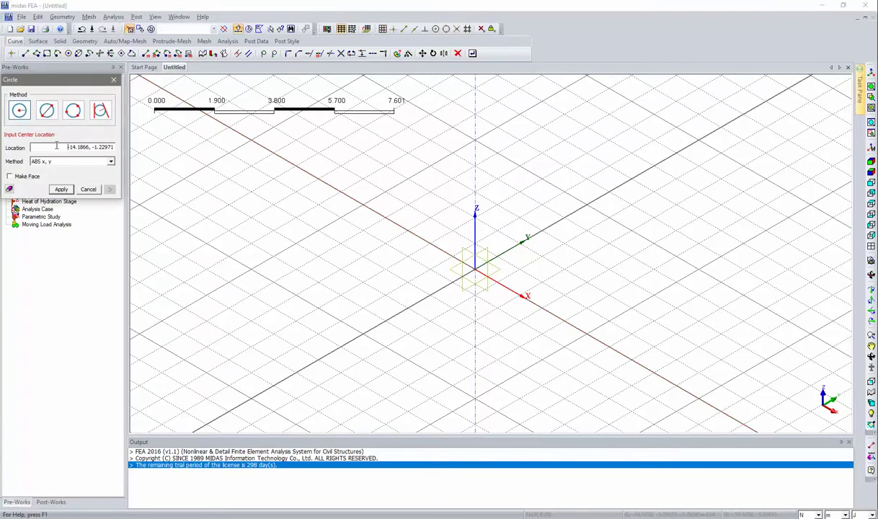
click(112, 147)
text(0,0)
click(61, 189)
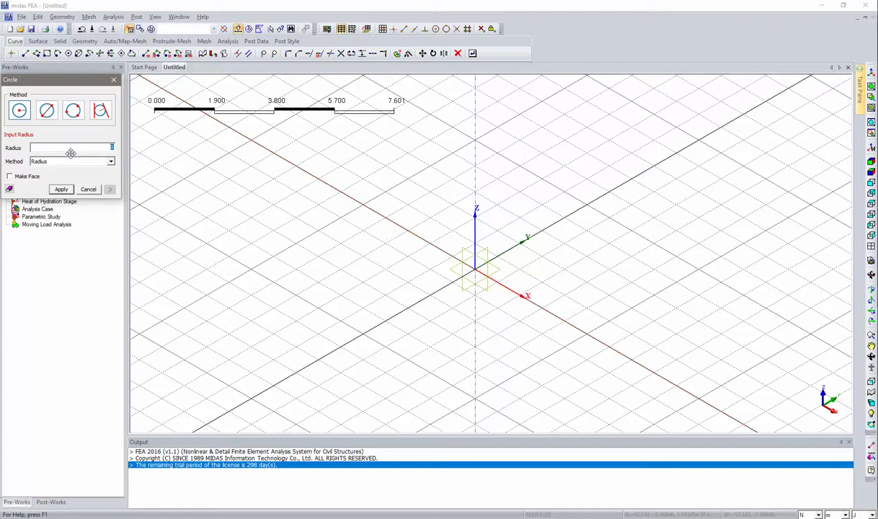
text(2)
click(61, 191)
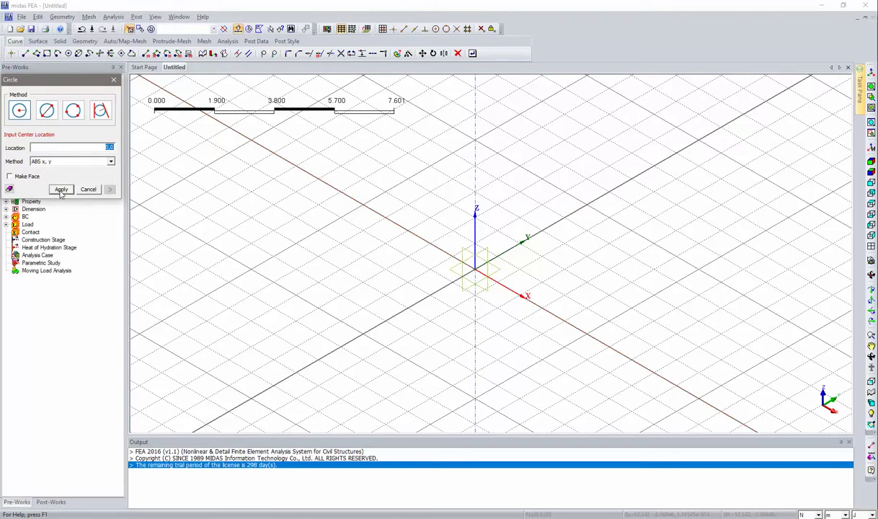
click(87, 189)
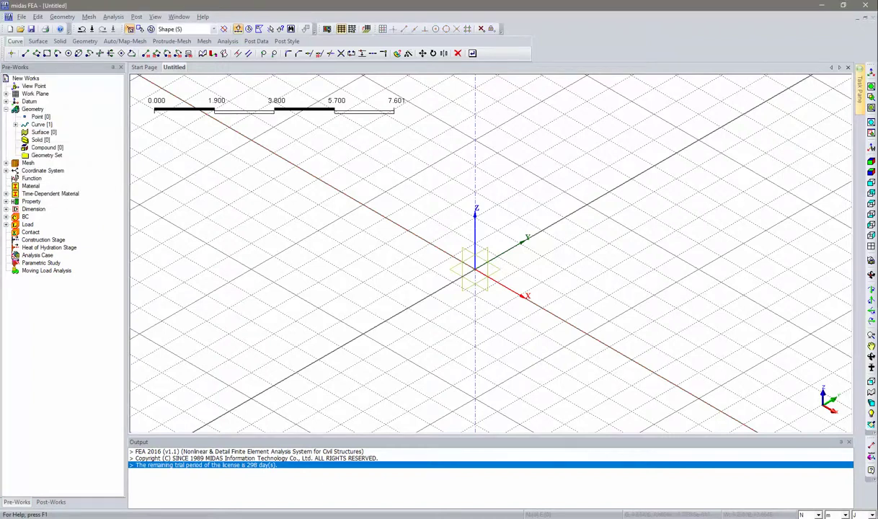
click(870, 88)
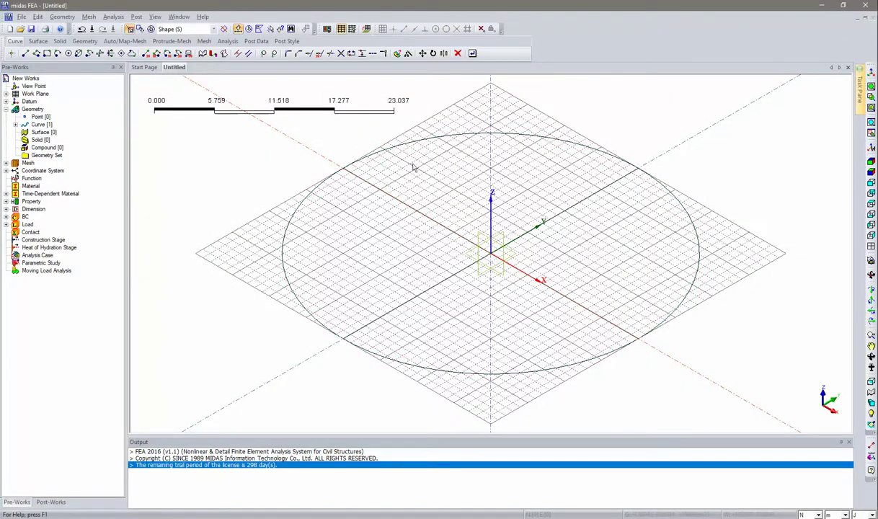
Step: Set up an extrusion with the circle's edge as the profile and the Z axis as the direction
click(37, 41)
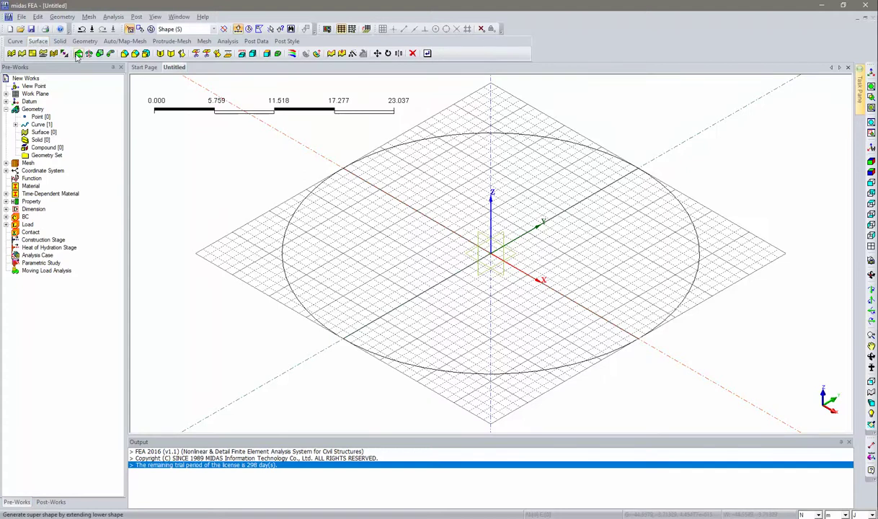
click(61, 16)
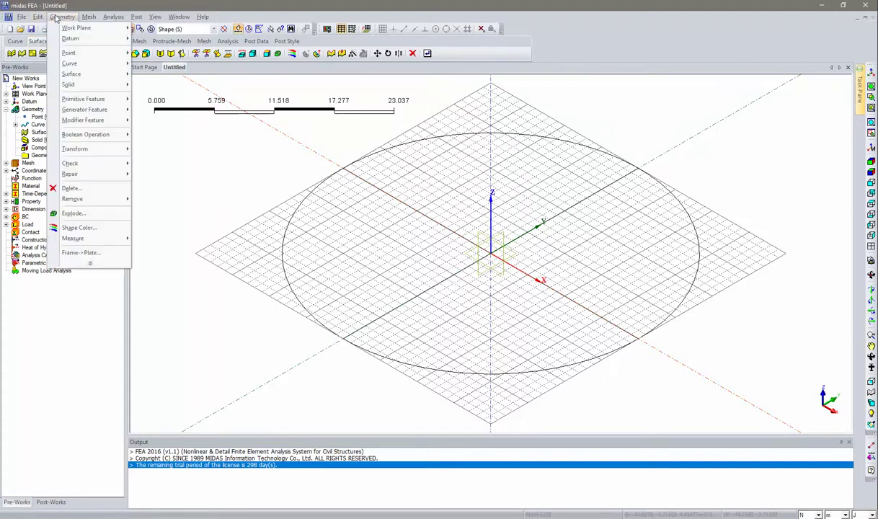
mouse_move(106, 114)
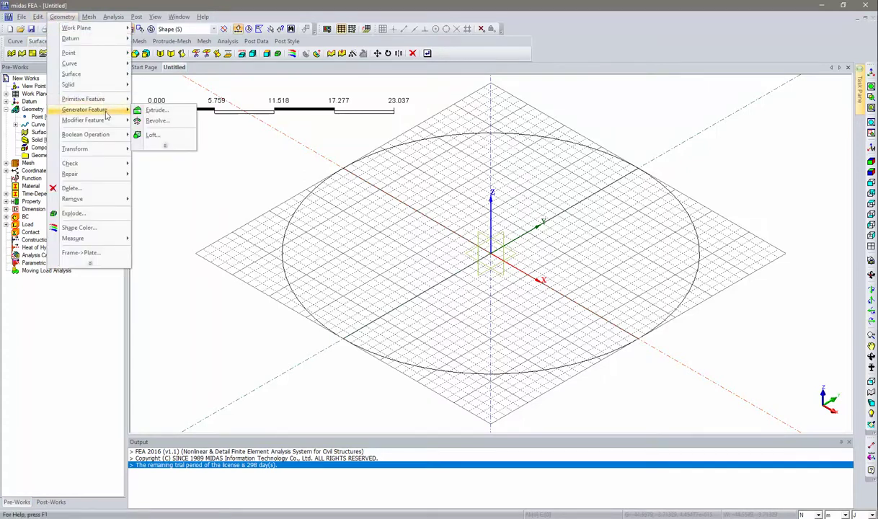
click(155, 110)
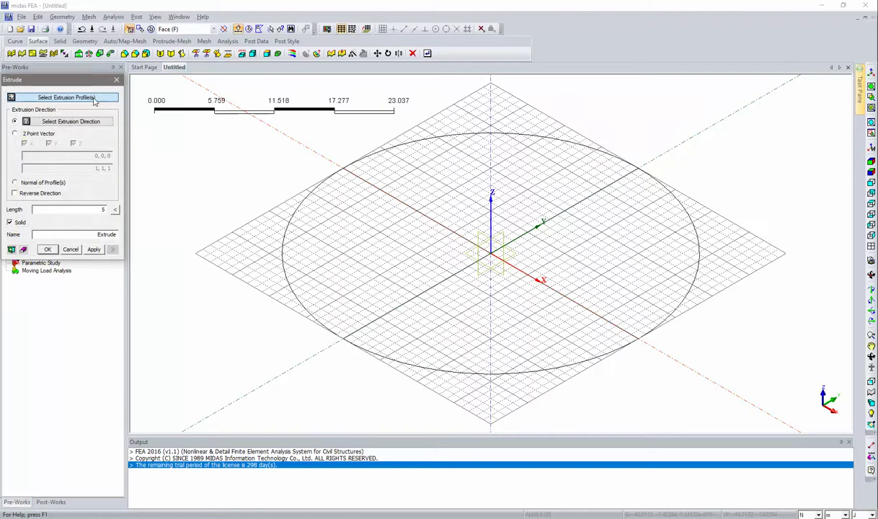
click(181, 29)
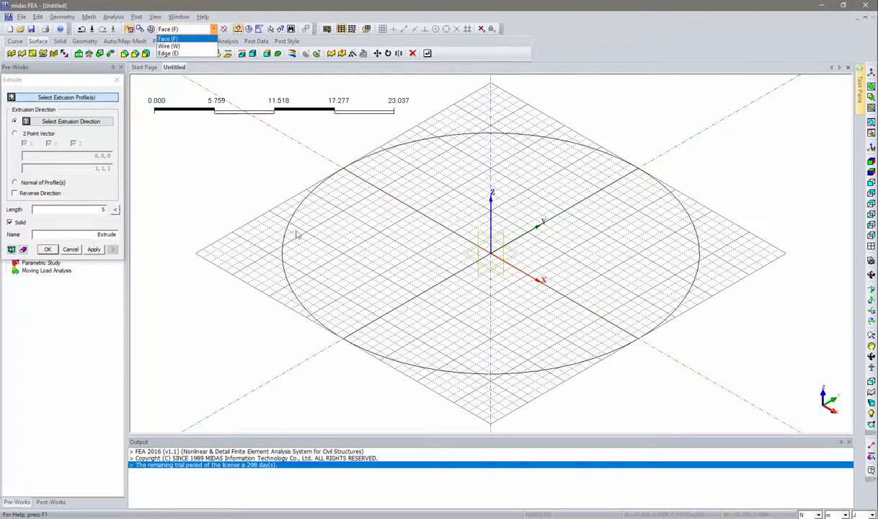
click(169, 53)
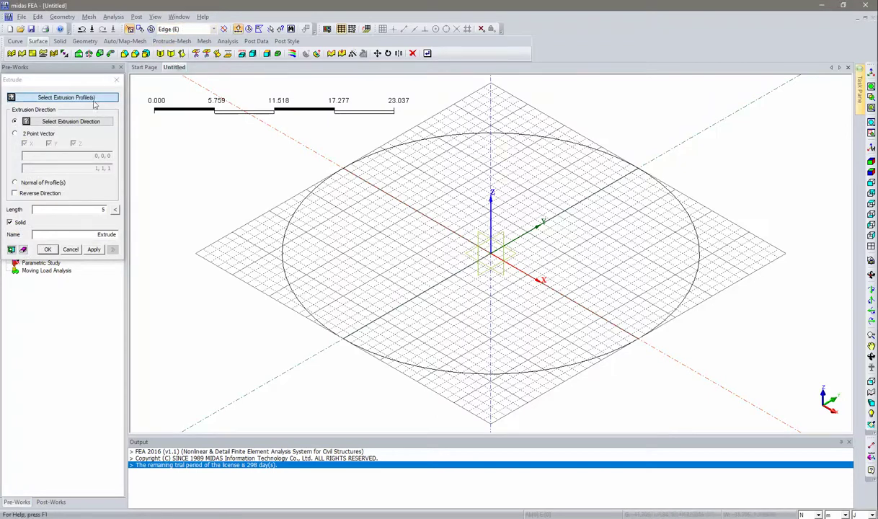
click(80, 97)
click(181, 28)
click(169, 54)
click(284, 239)
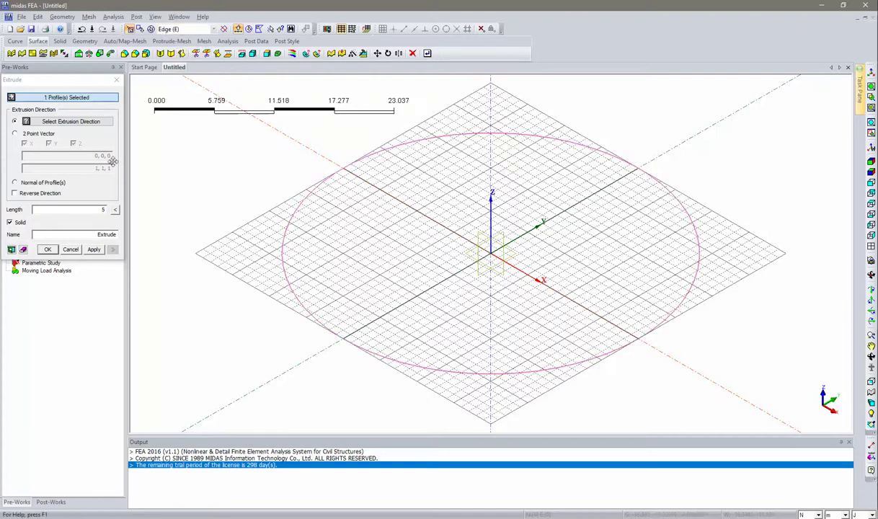
click(96, 124)
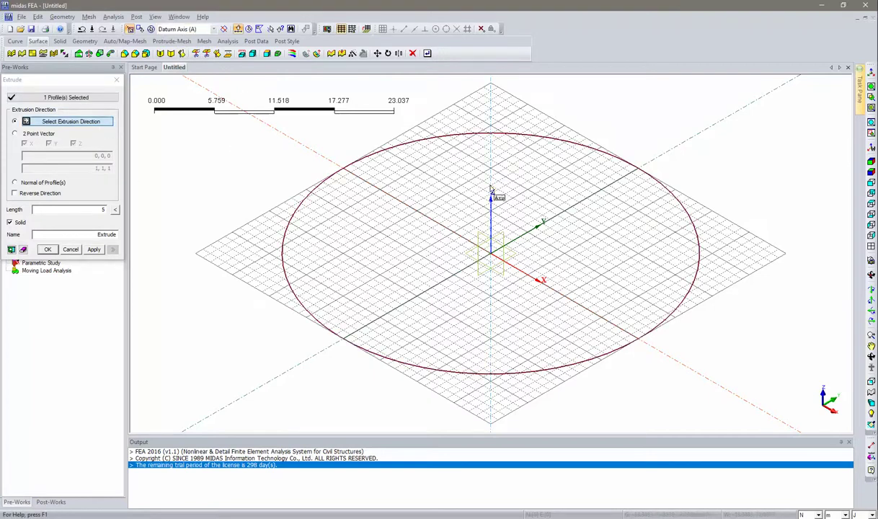
click(501, 191)
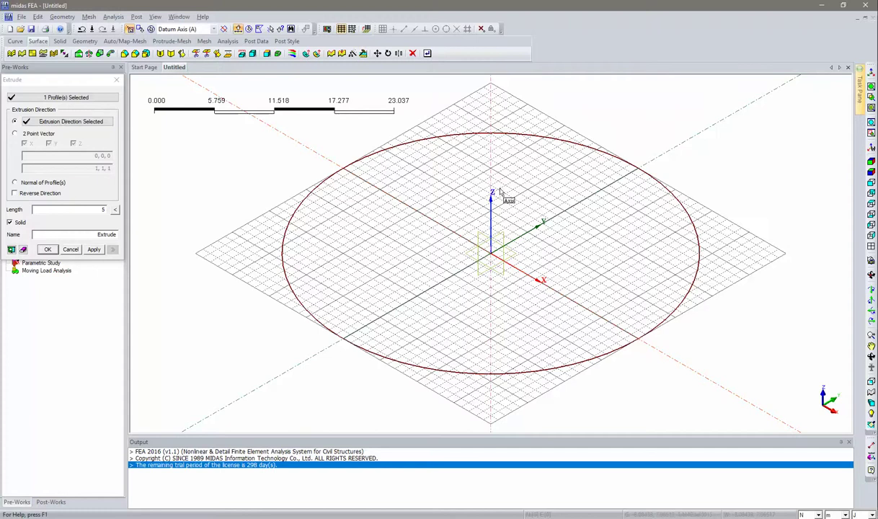
Step: Extrude the circle 45 m as a surface rather than a solid and name it Cylinder
click(60, 208)
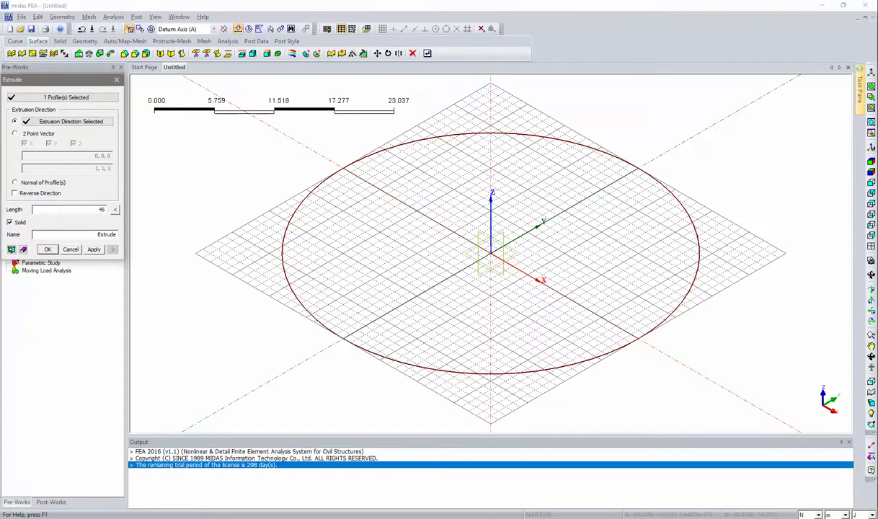
click(22, 223)
drag(65, 235, 164, 242)
text(Cylinders)
click(11, 250)
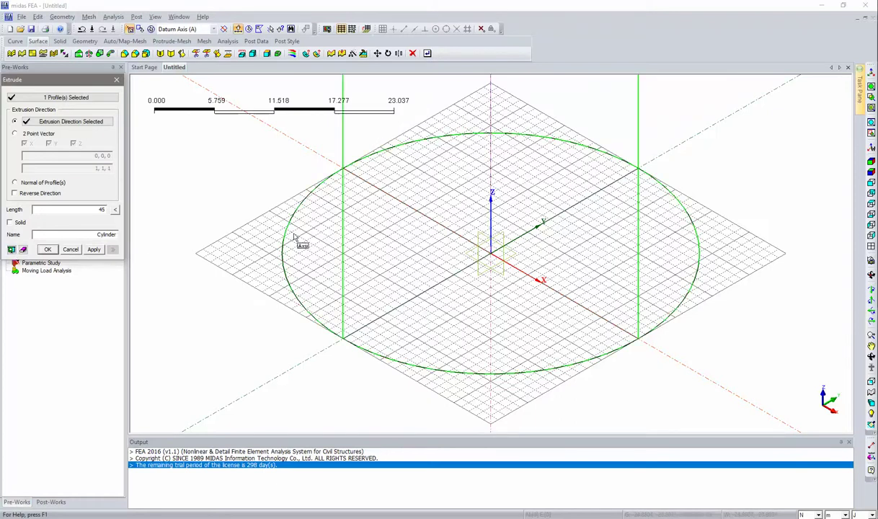
click(47, 250)
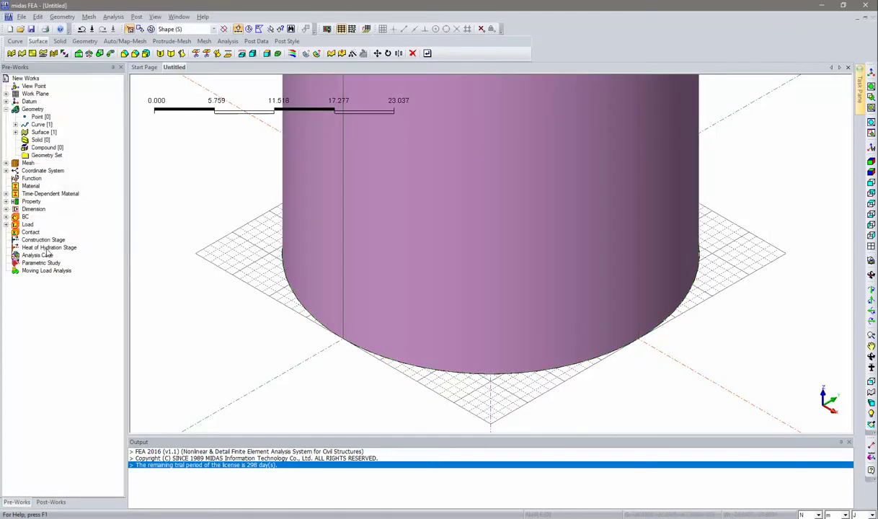
click(871, 87)
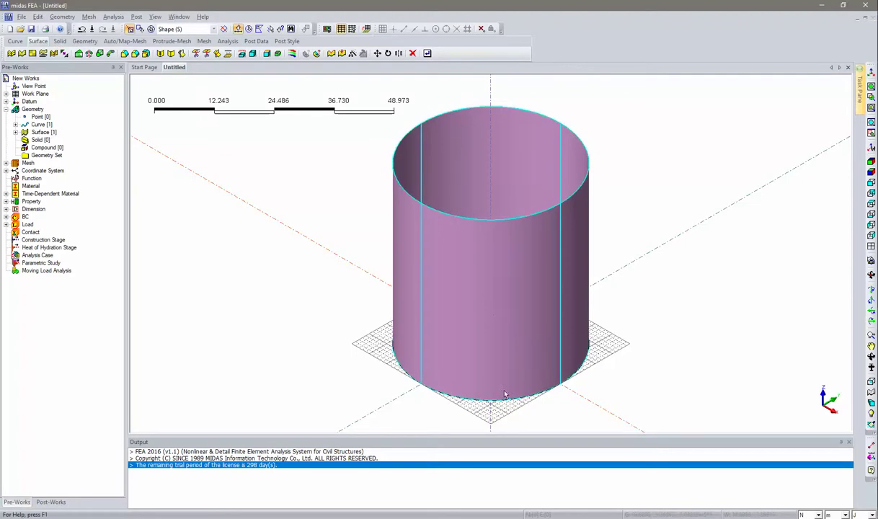
Step: Copy the base circle along the Z axis with Translate, using non-uniform distances of .25,89@.5
click(24, 41)
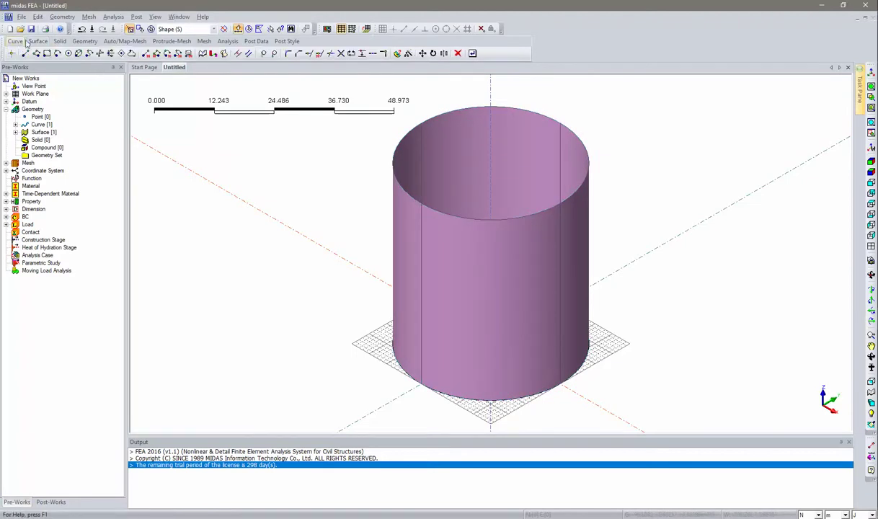
click(427, 55)
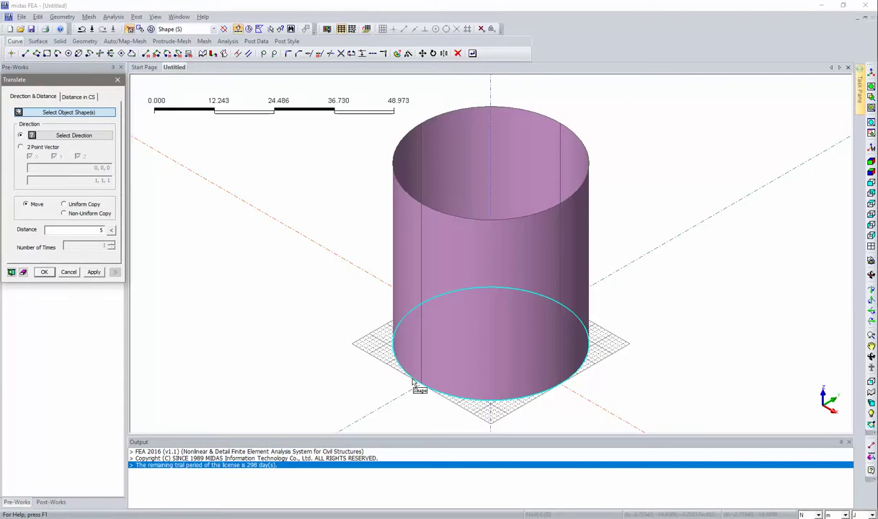
click(414, 382)
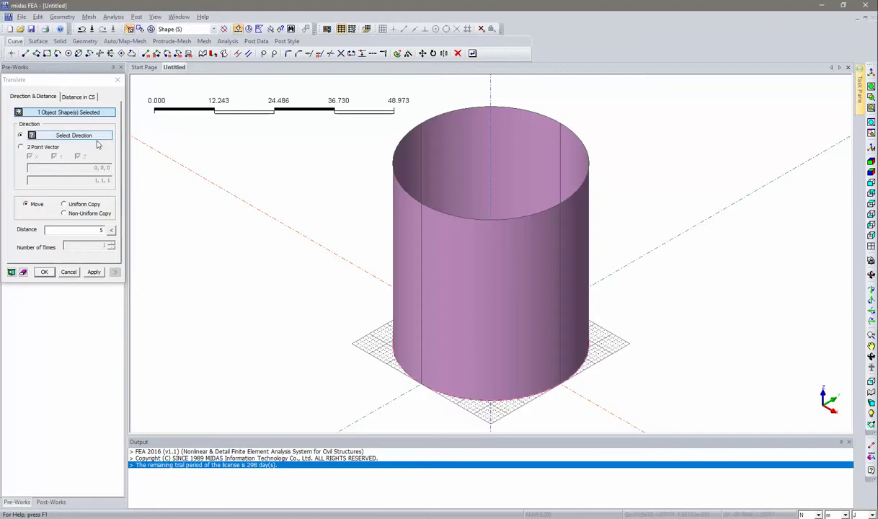
click(68, 135)
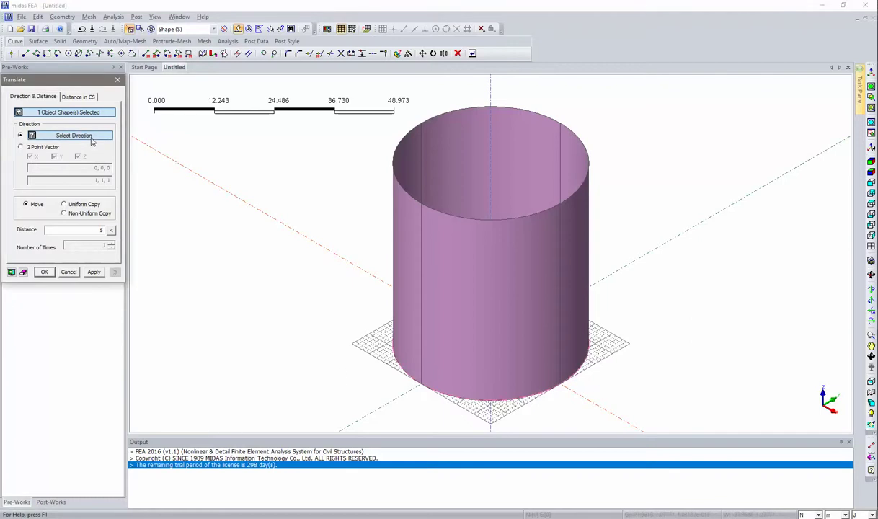
click(491, 92)
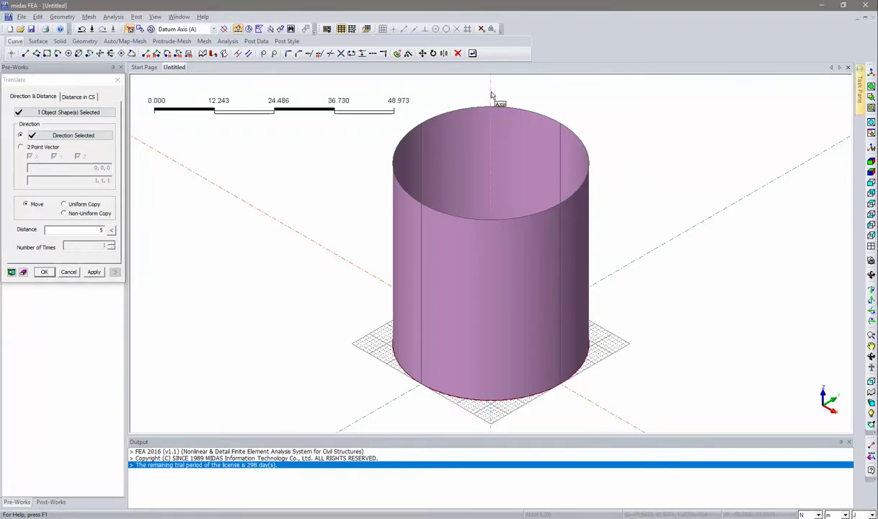
click(90, 214)
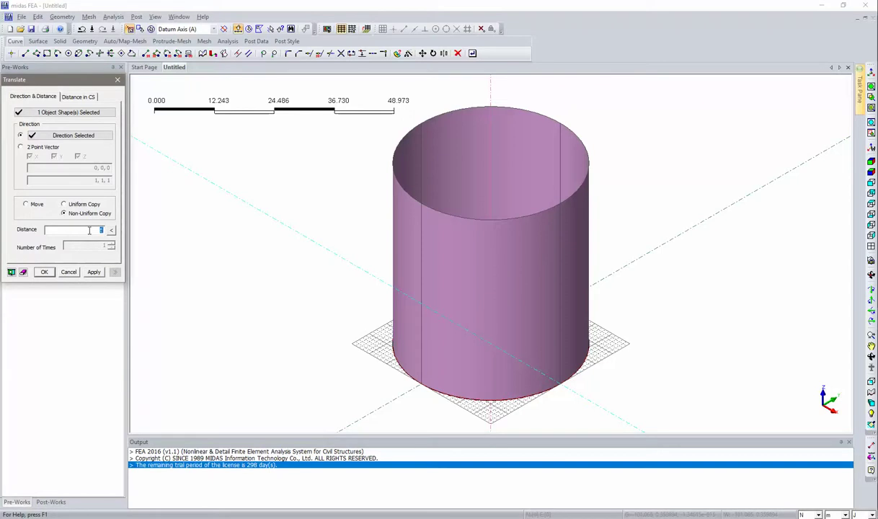
key(BackSpace)
text(.25,89@6.5)
click(12, 273)
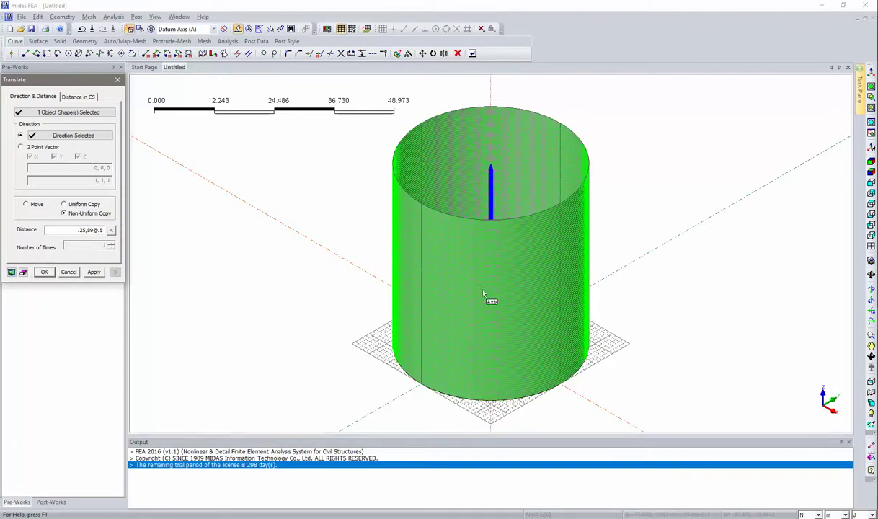
click(44, 272)
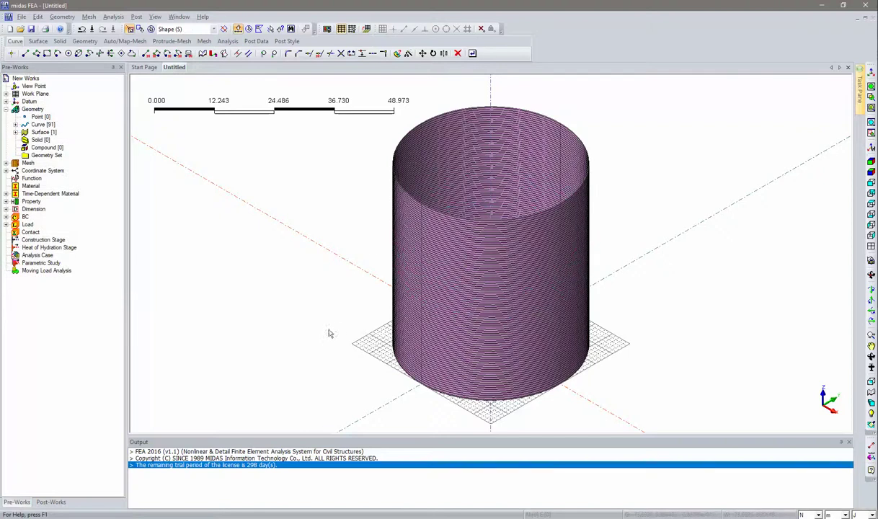
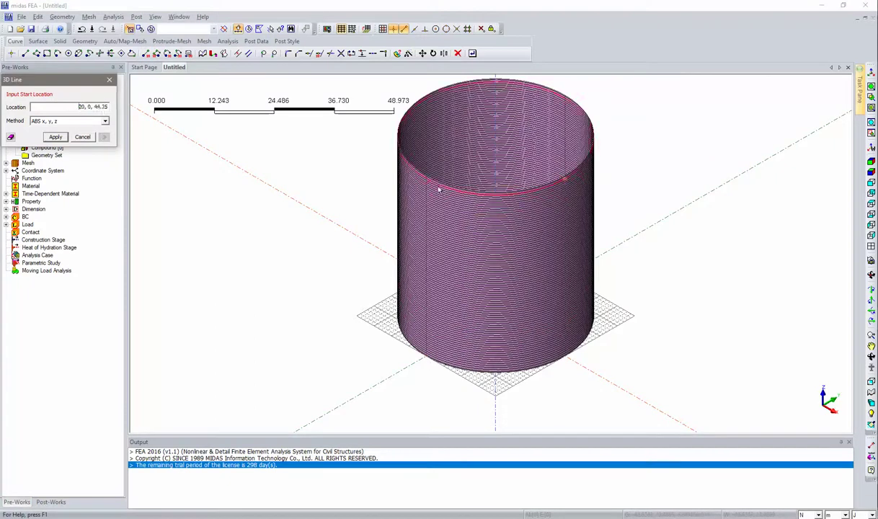
Step: Draw a vertical 3D line on the cylinder wall from 0, -20, 0 up to the top rim
click(403, 340)
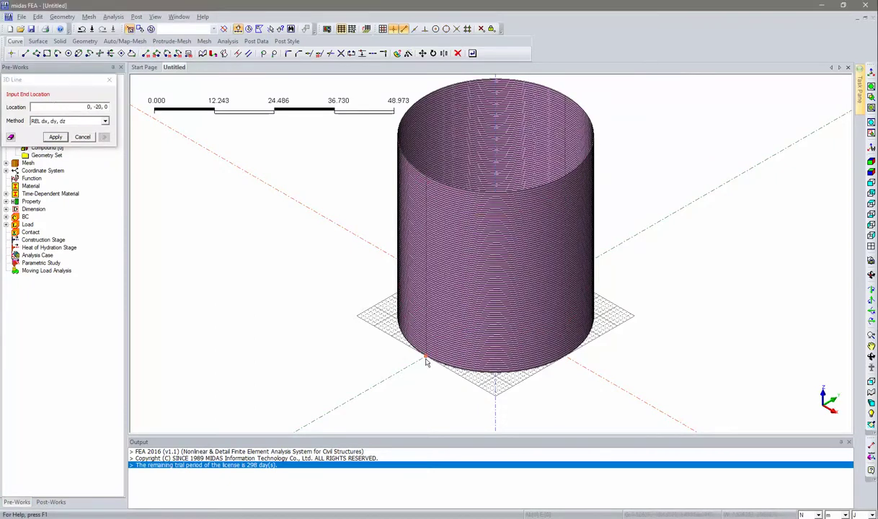
click(426, 177)
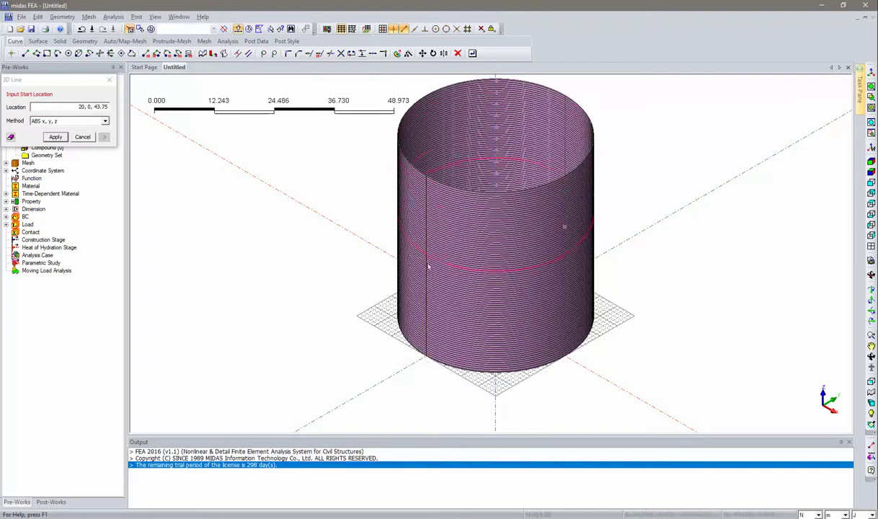
click(83, 137)
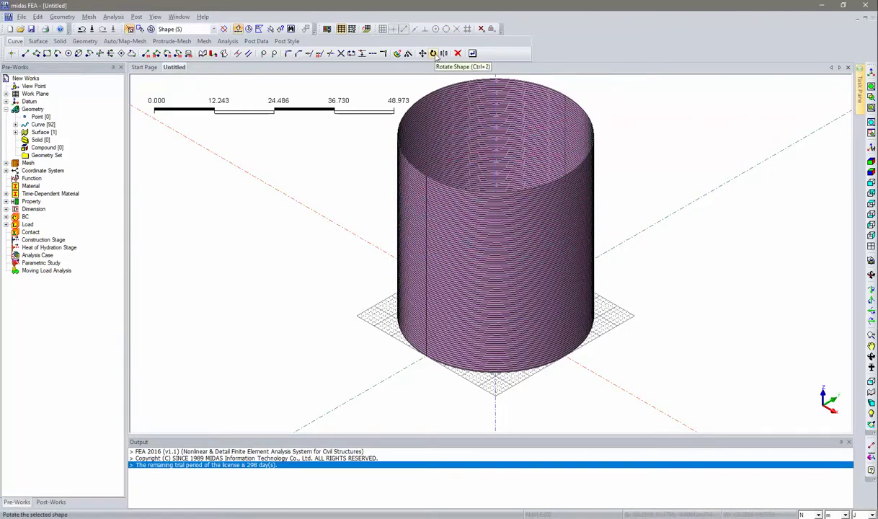
Step: Copy the vertical wall line around the Z axis with Rotate, using a uniform copy at 1.44 degrees repeated 249 times
click(464, 96)
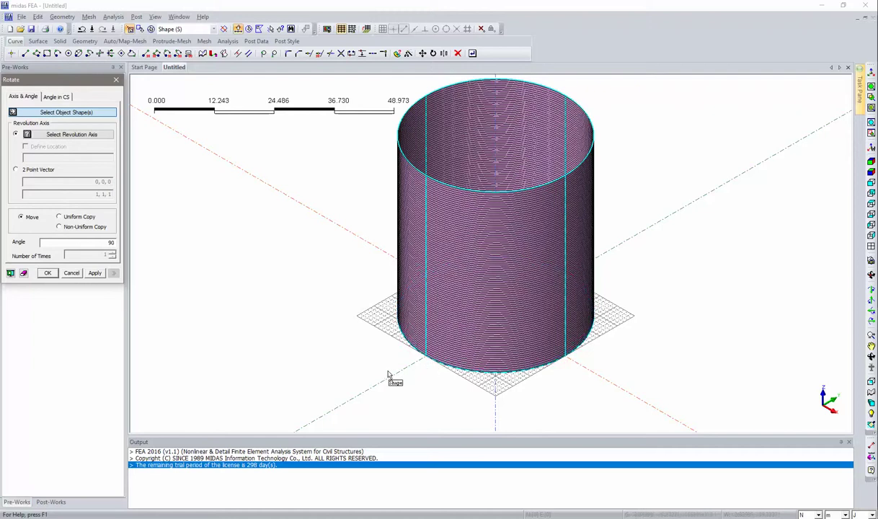
key(Escape)
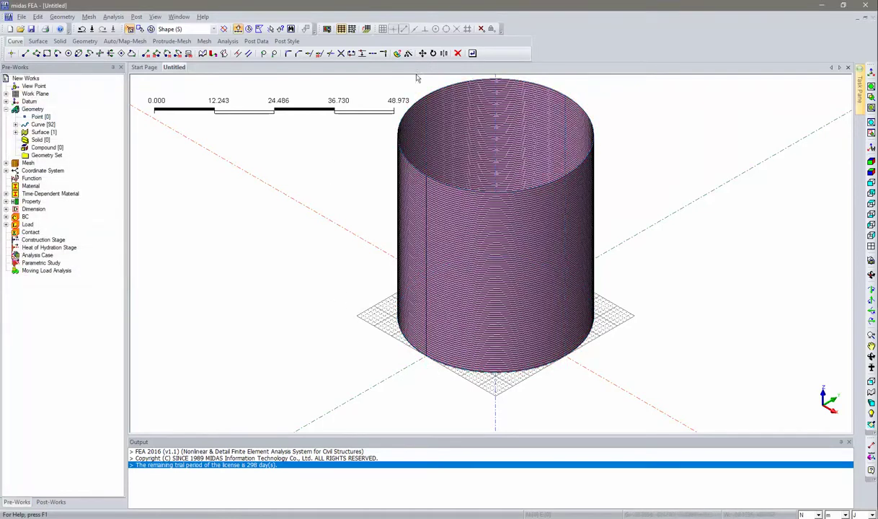
key(Return)
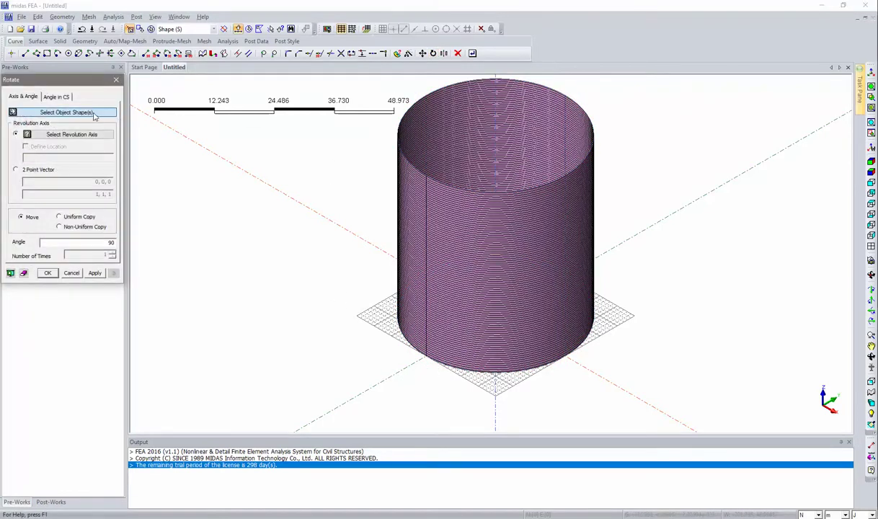
click(426, 363)
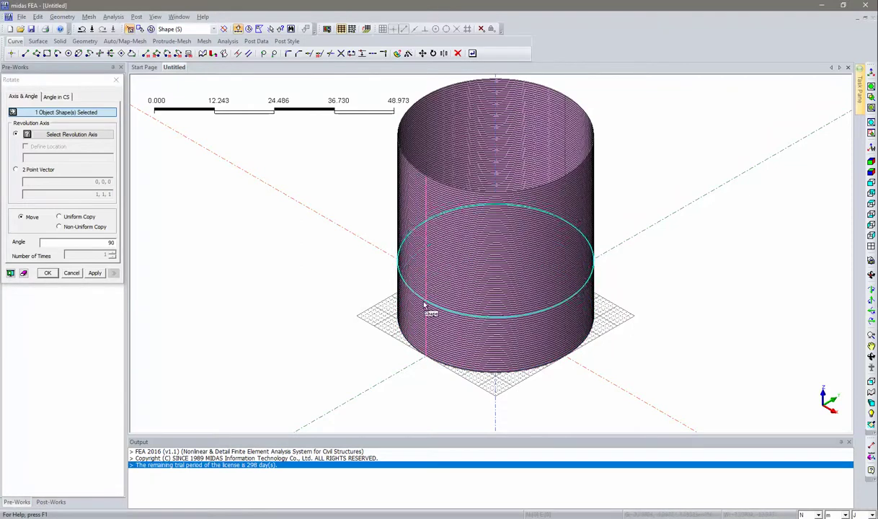
click(79, 135)
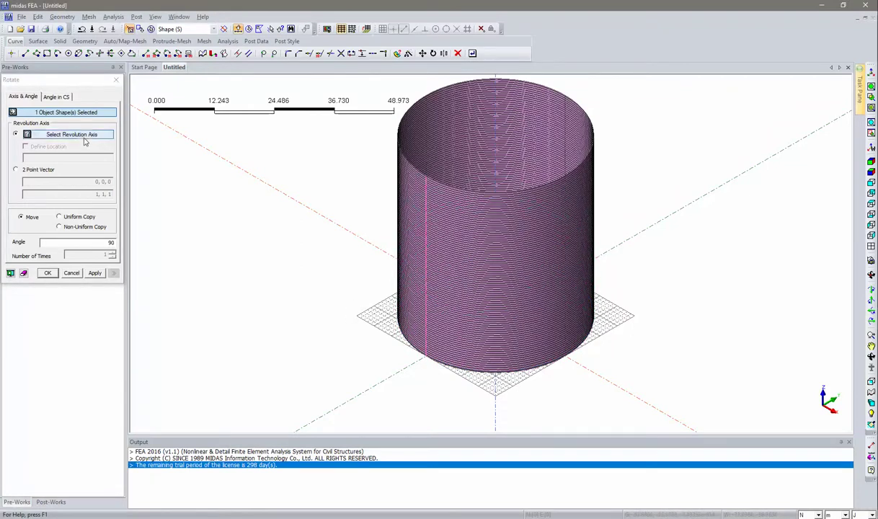
click(496, 128)
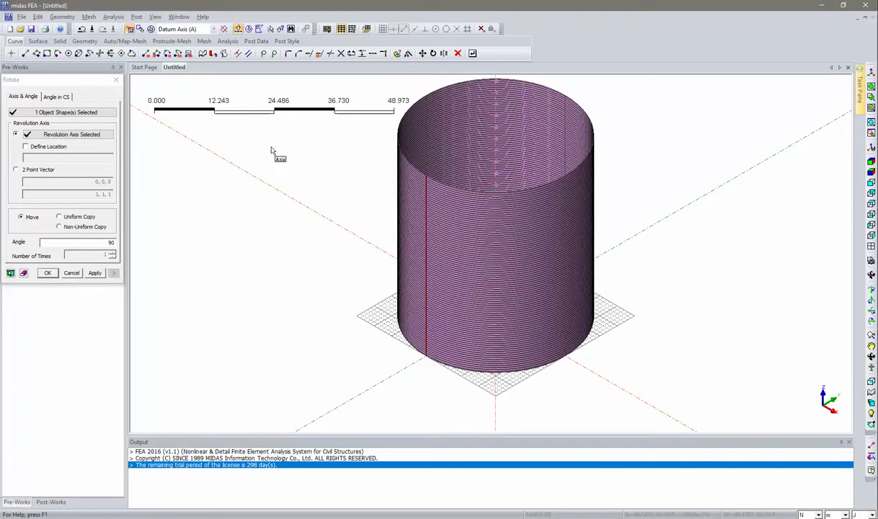
click(77, 217)
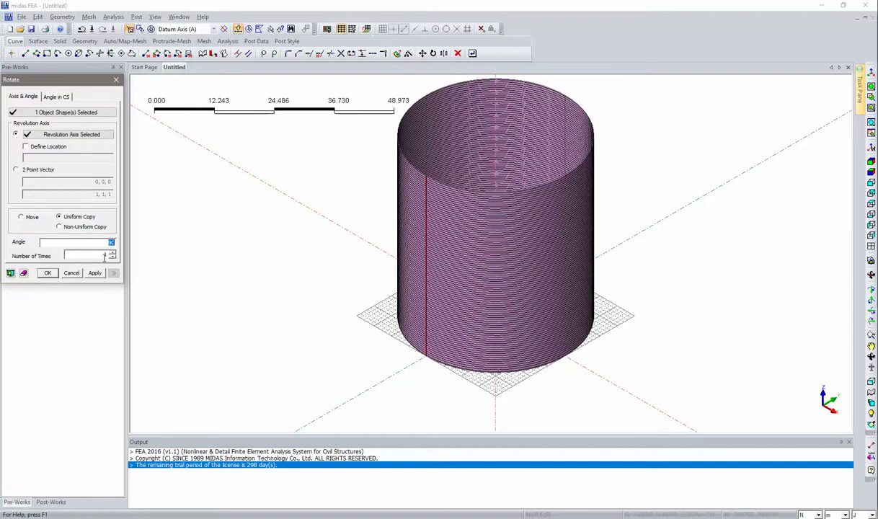
text(1.44)
click(11, 273)
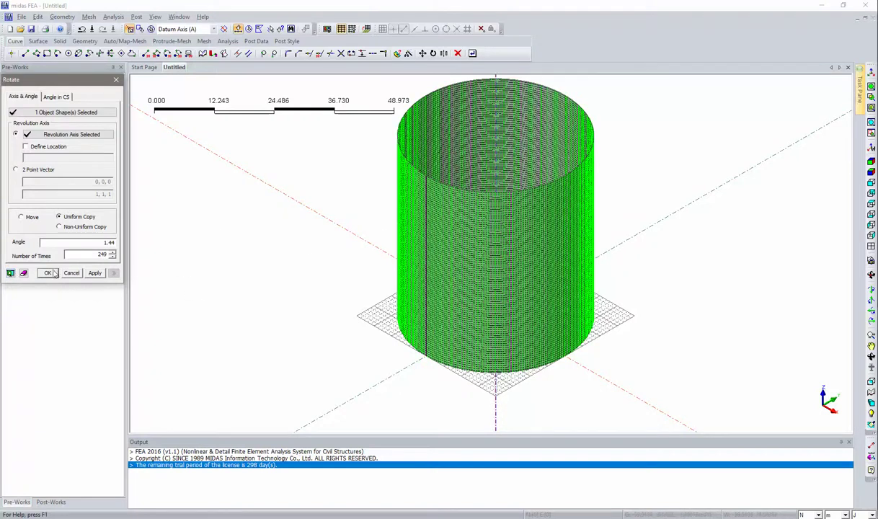
click(48, 273)
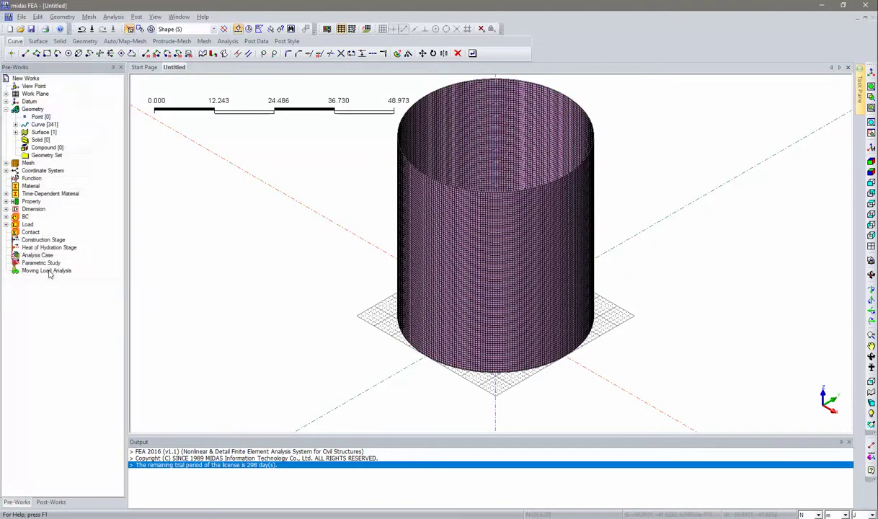
ctrl+middle_drag(301, 315, 663, 189)
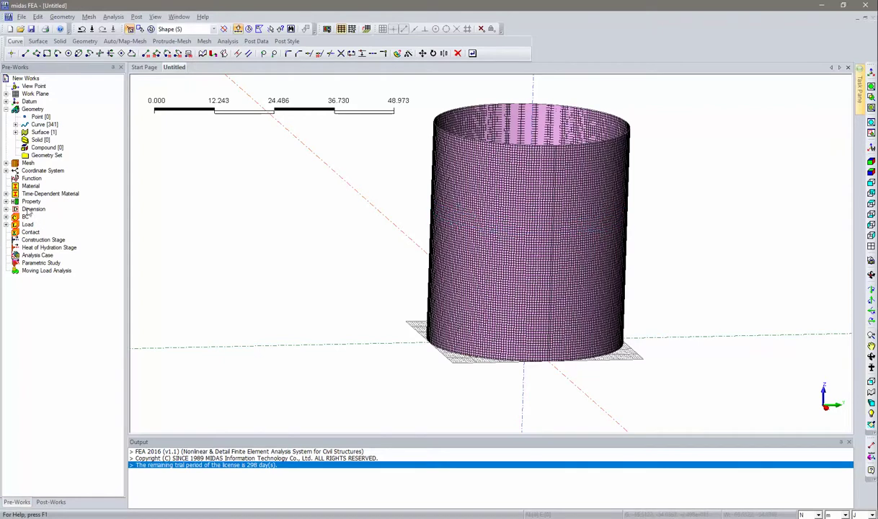
click(114, 17)
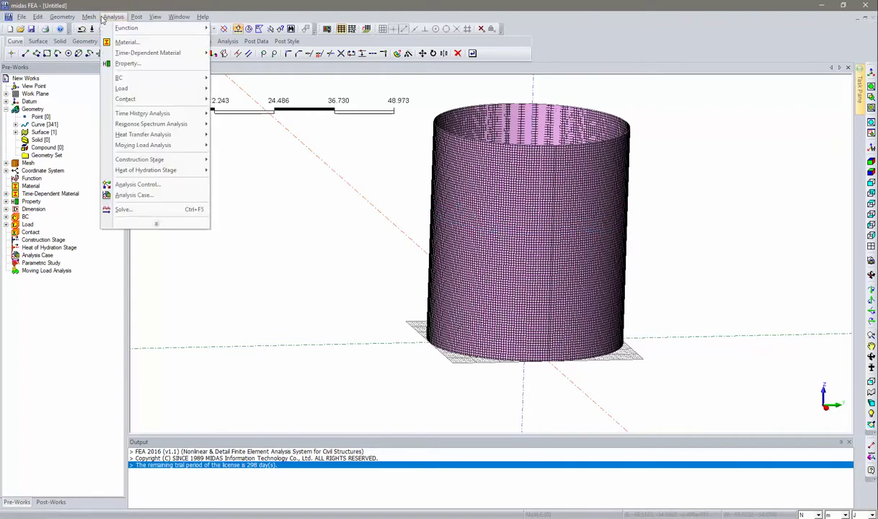
click(127, 41)
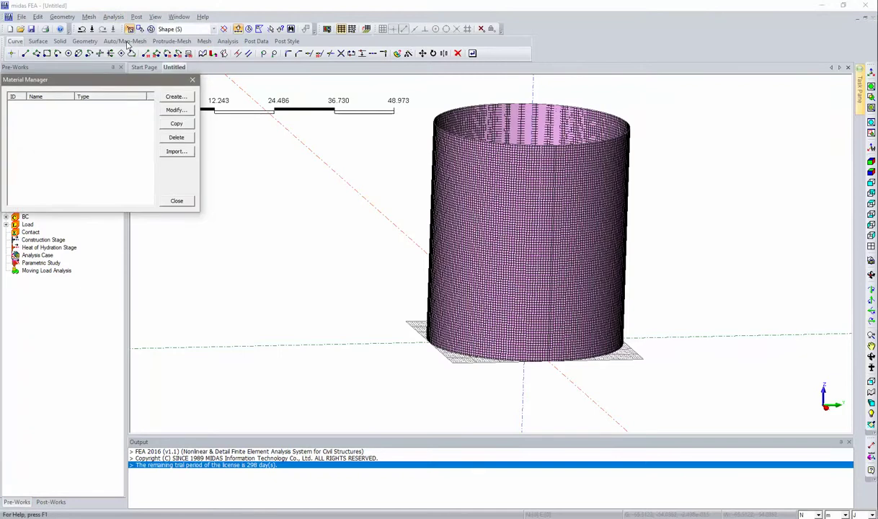
click(173, 98)
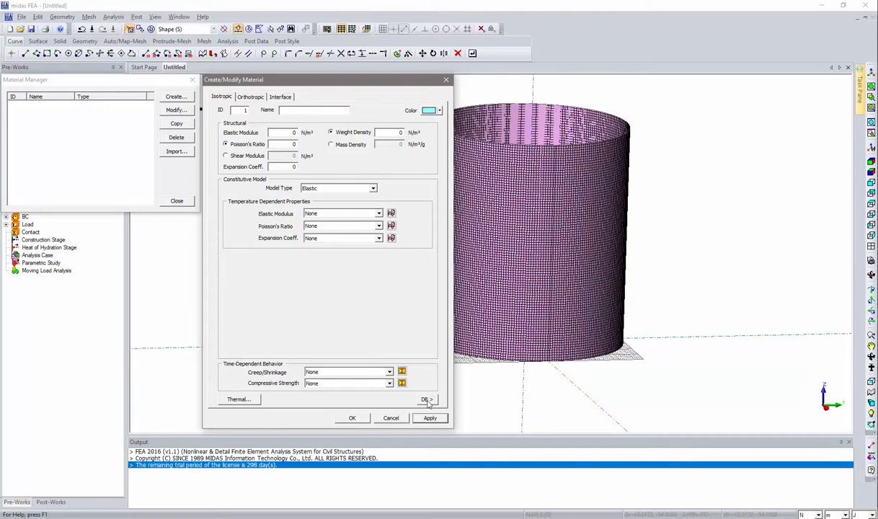
click(426, 400)
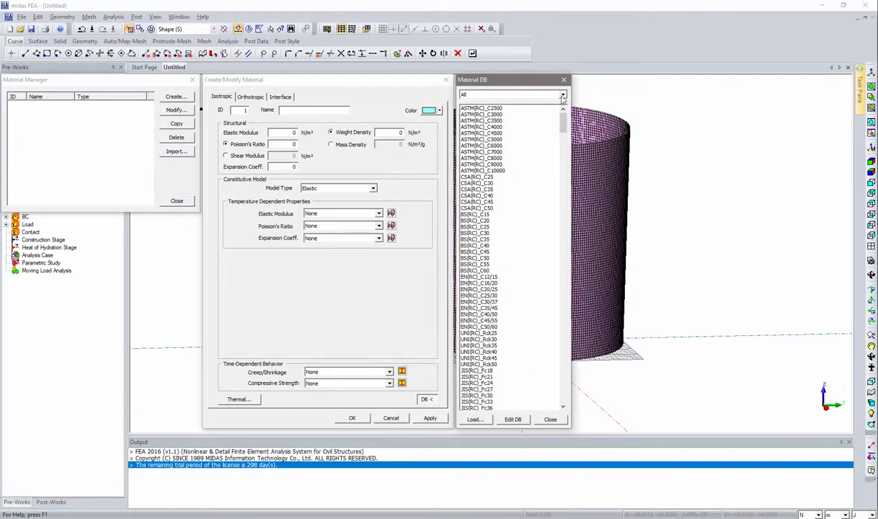
click(563, 96)
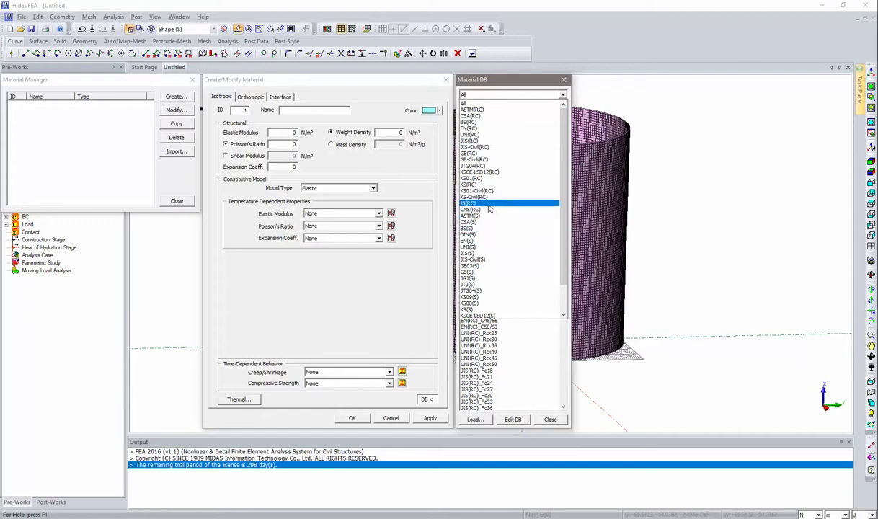
click(489, 204)
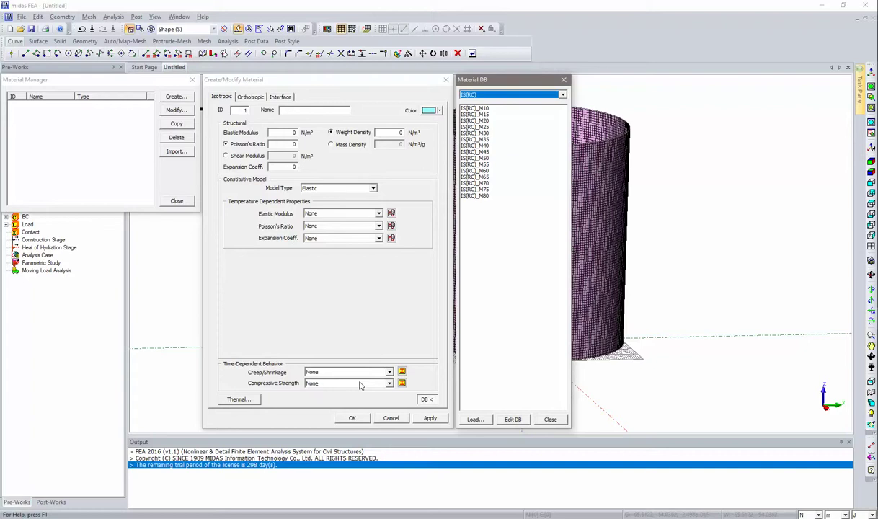
click(426, 400)
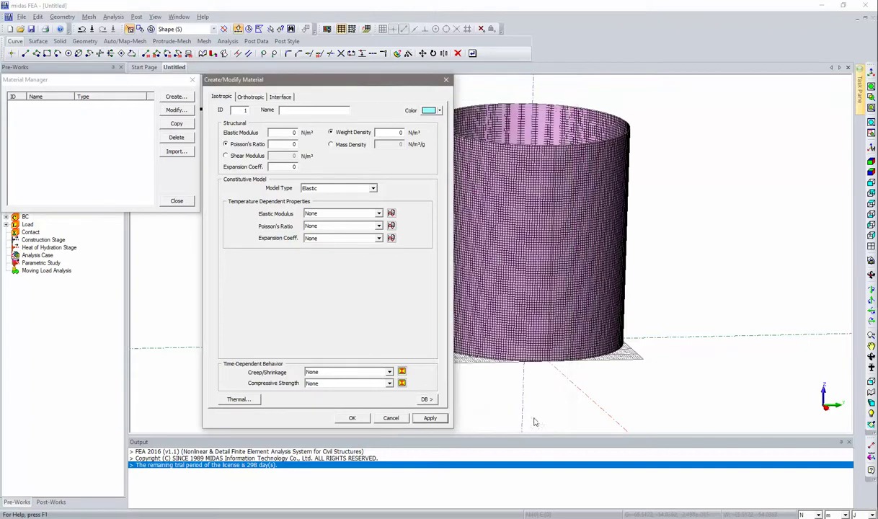
click(390, 419)
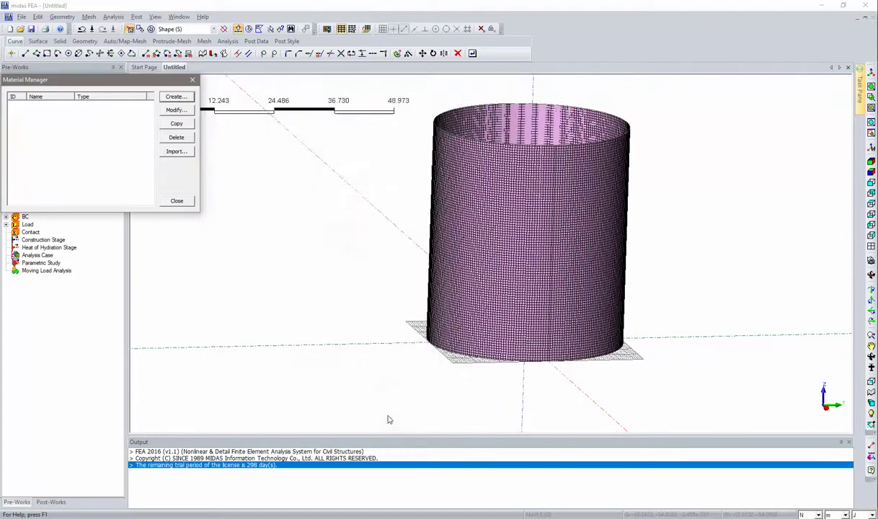
click(178, 200)
click(114, 17)
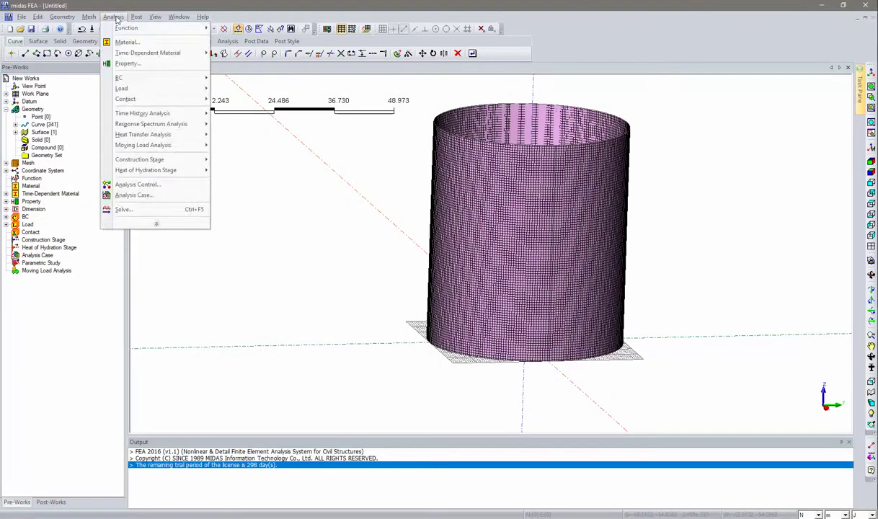
mouse_move(191, 55)
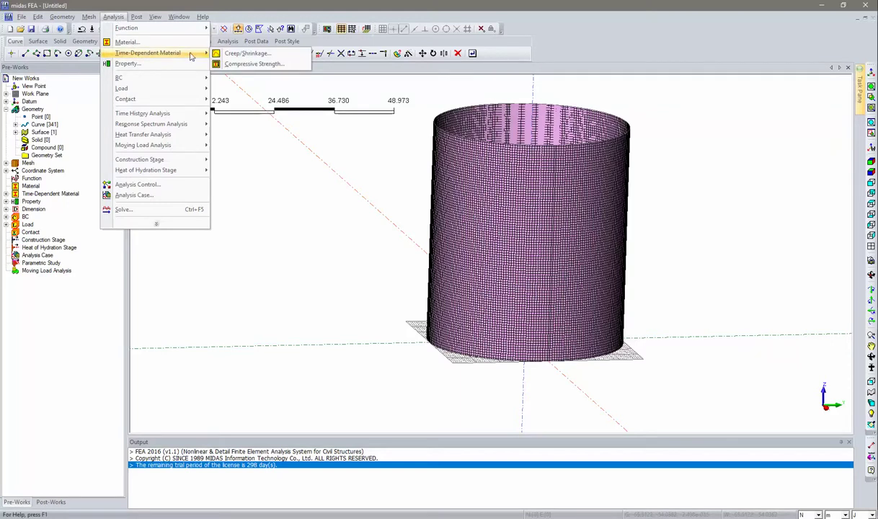
click(219, 57)
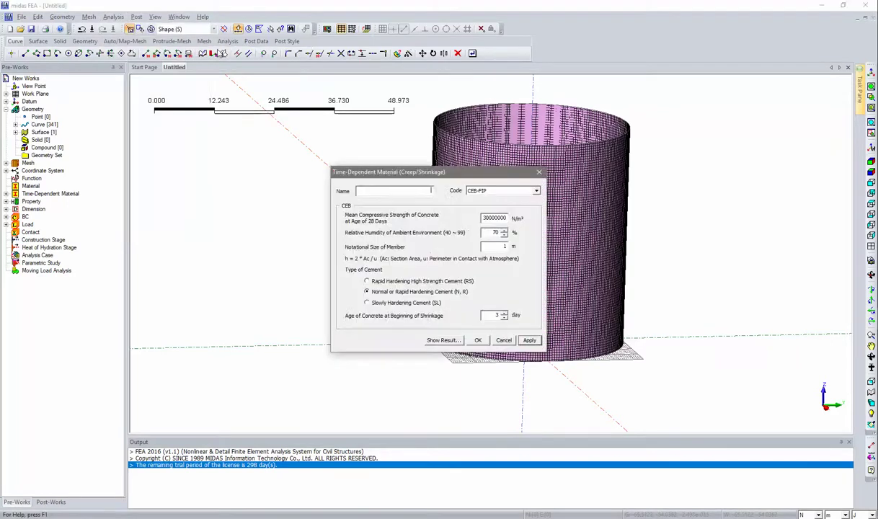
click(539, 172)
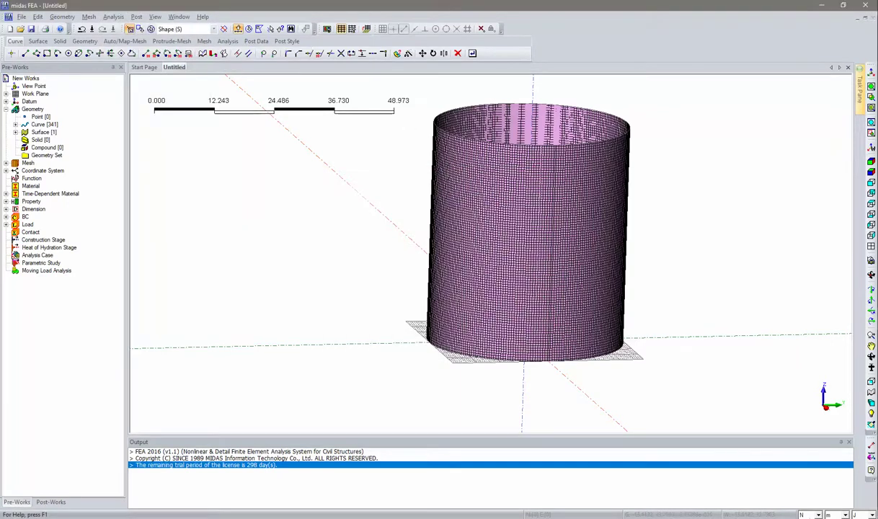
Step: Set the model's unit system to N for force and mm for length
click(810, 515)
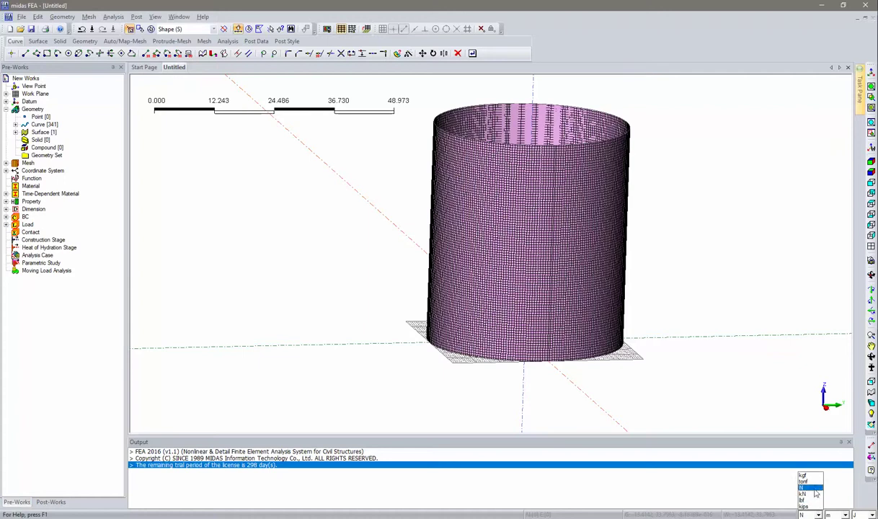
click(806, 485)
click(836, 515)
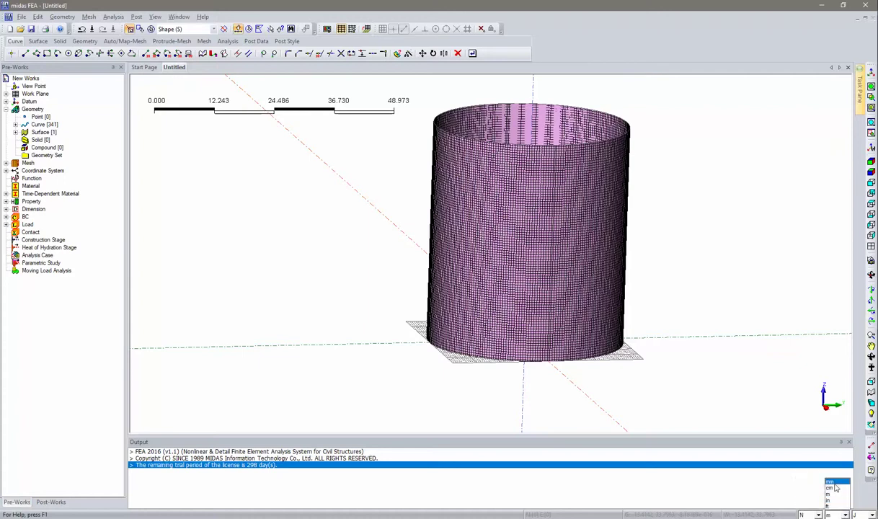
click(836, 488)
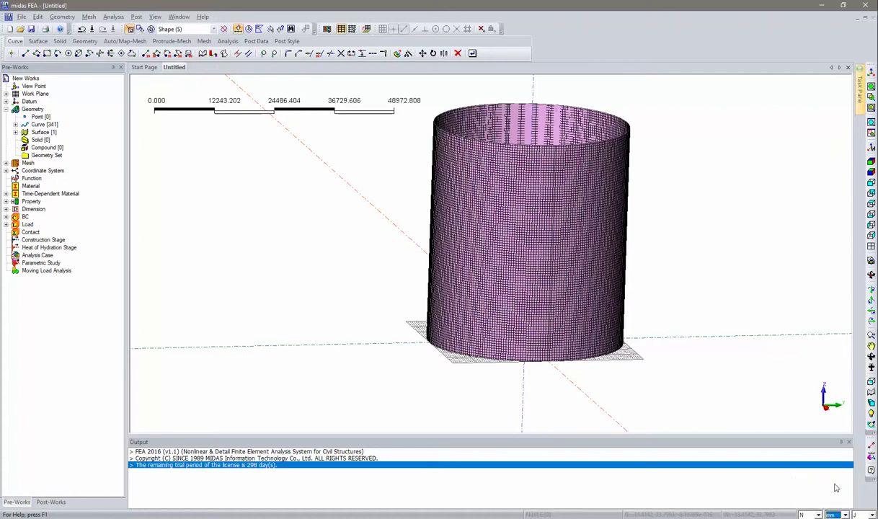
Step: Create a CEB-FIP creep/shrinkage material named Creep M30 with a 28-day mean compressive strength of 30 N/mm²
click(113, 16)
mouse_move(173, 52)
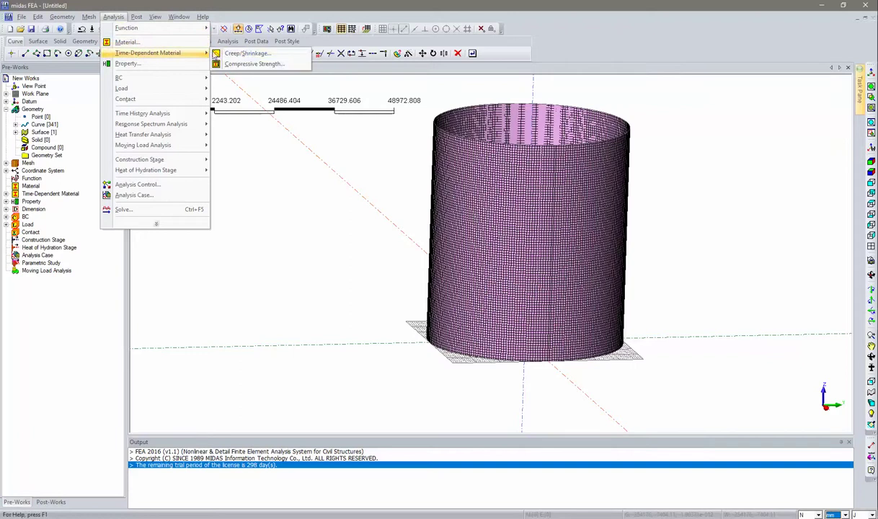
click(236, 54)
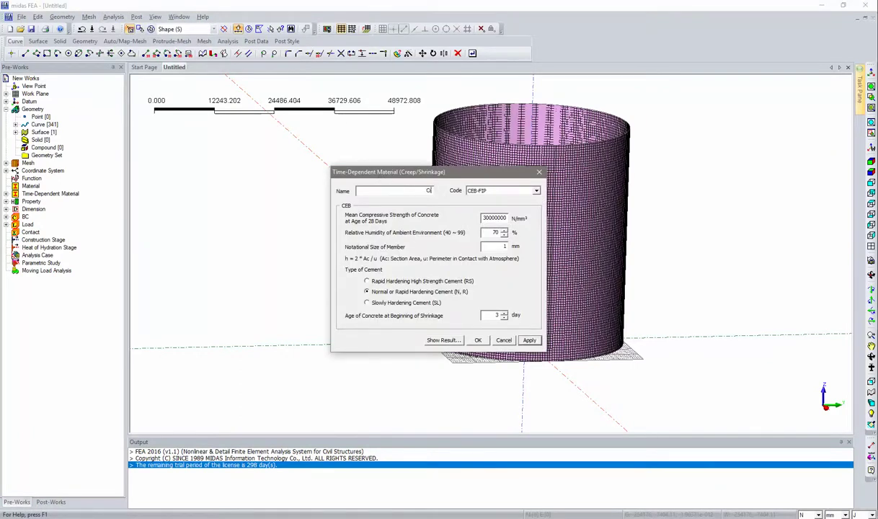
text(Creep M30)
drag(485, 219, 520, 214)
text(30)
click(479, 341)
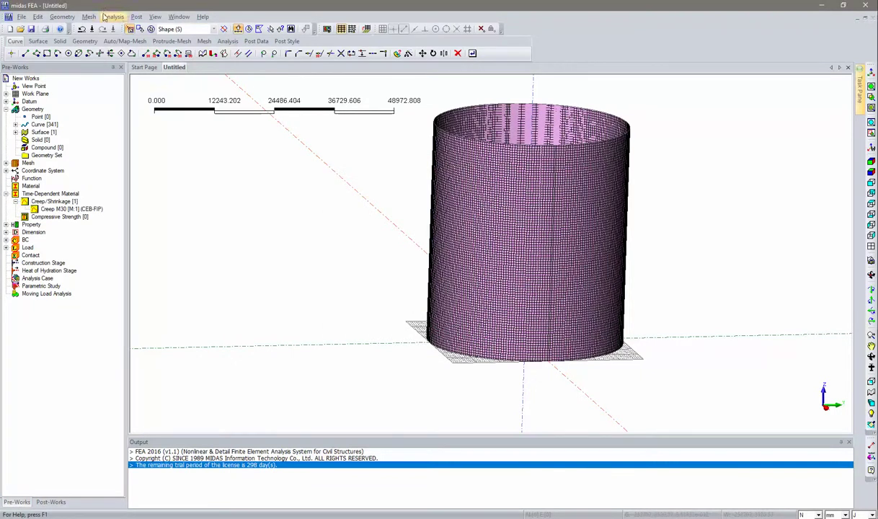
Step: Create a time-dependent compressive strength material named Compressive M30 using the CEB-FIP code and 40 N/mm² at 28 days, redrawing its graph
click(108, 17)
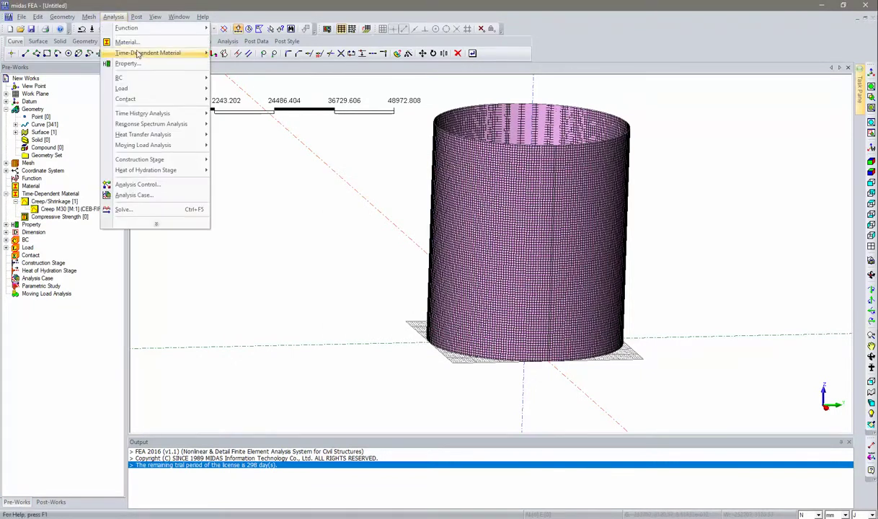
mouse_move(173, 53)
click(238, 63)
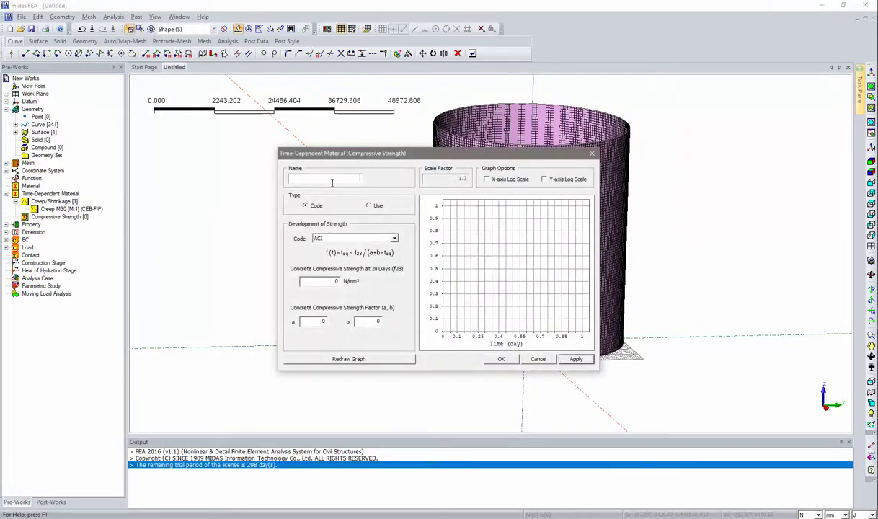
text(Compressive M30)
click(371, 238)
click(357, 250)
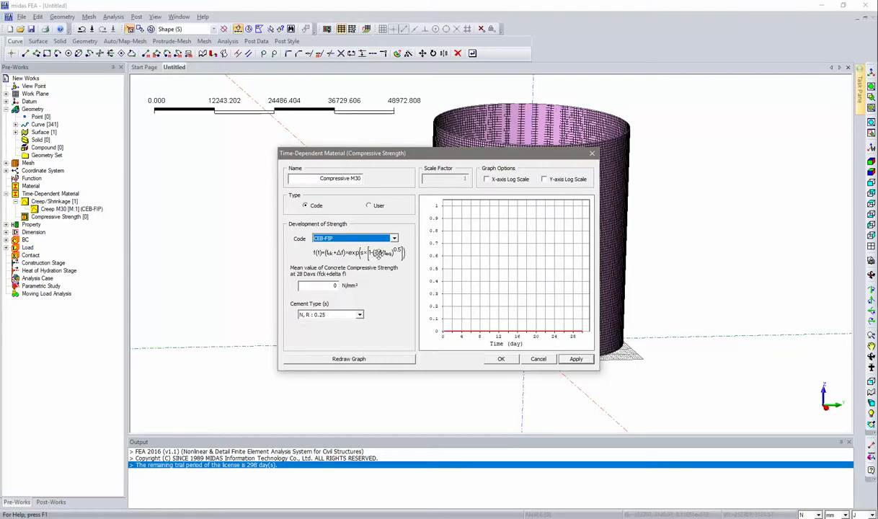
double_click(328, 286)
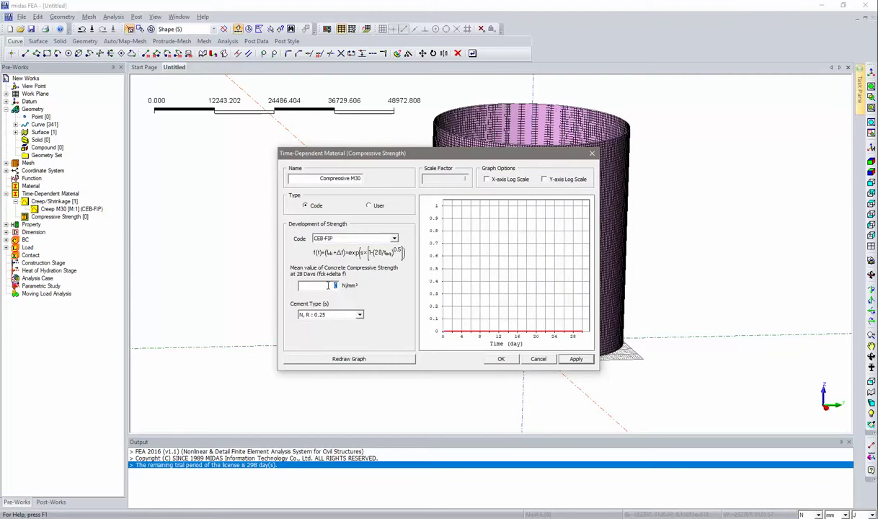
click(354, 358)
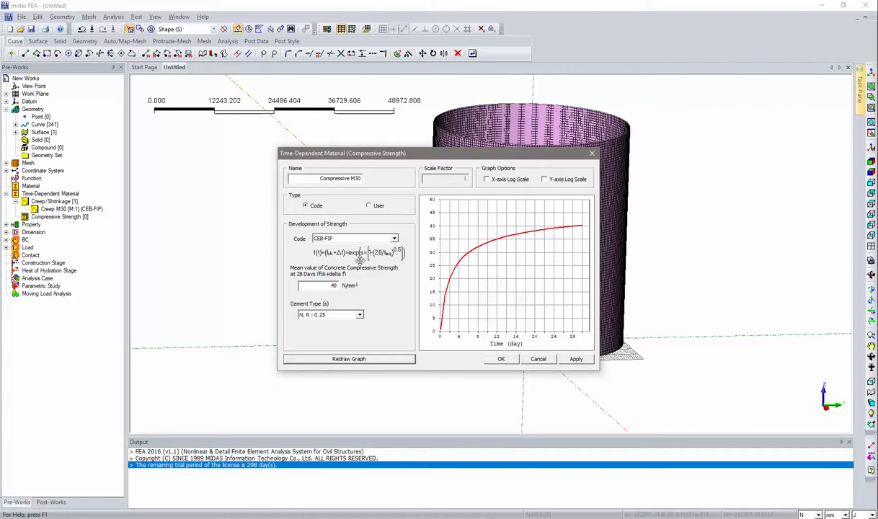
click(501, 359)
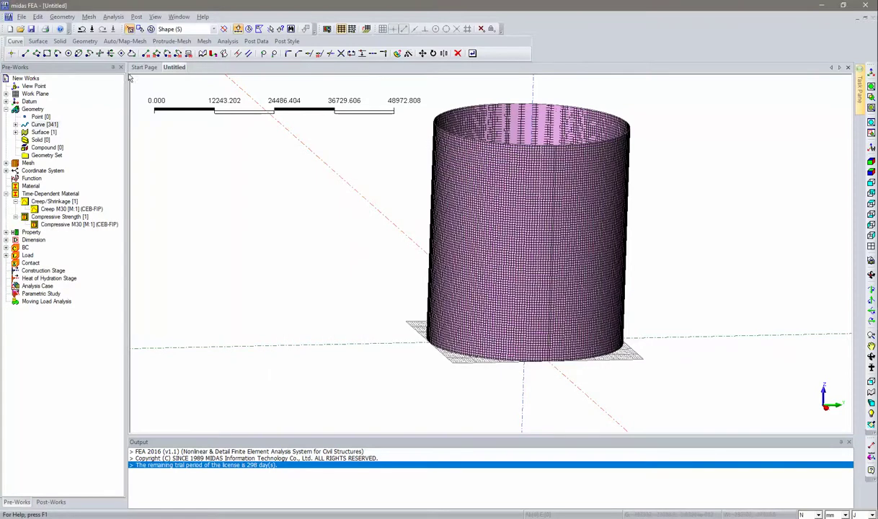
click(114, 17)
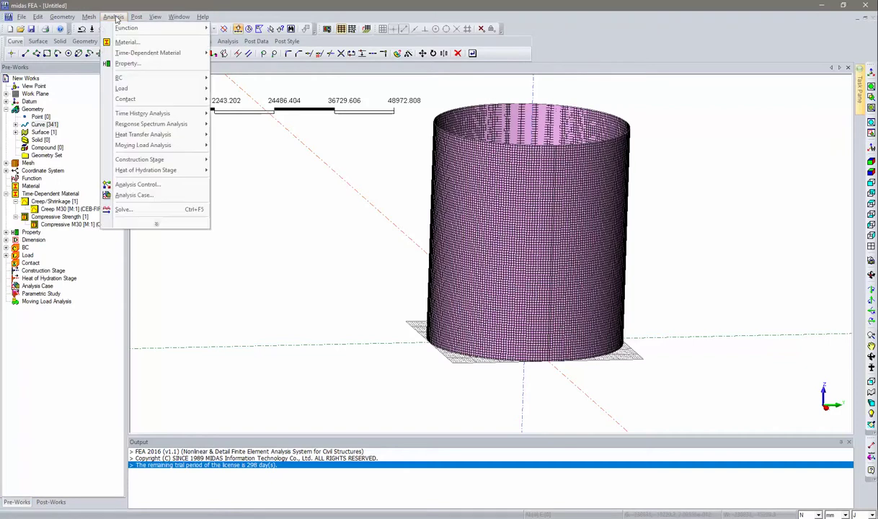
click(144, 45)
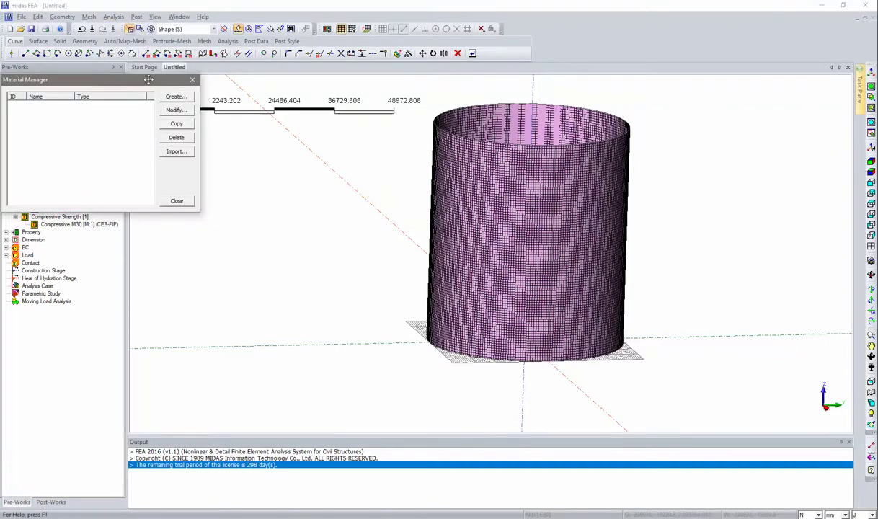
click(190, 80)
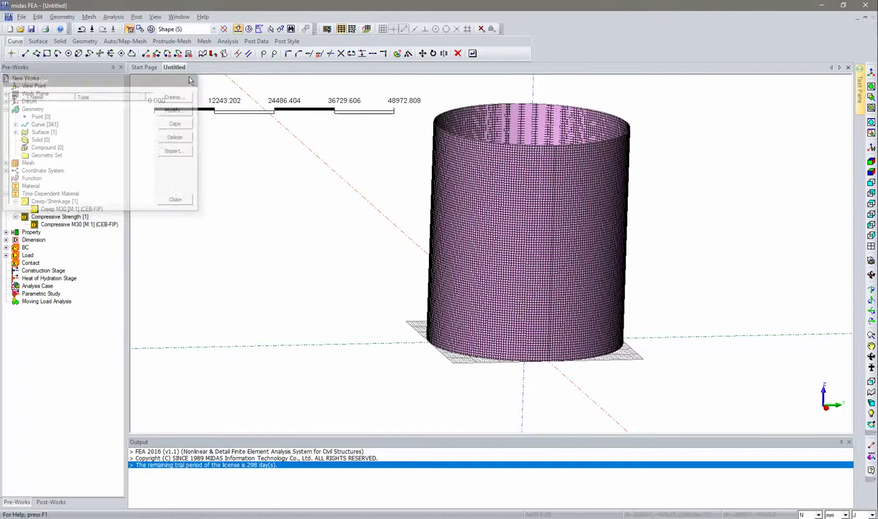
Step: Start a new isotropic material and load the IS(RC)_M30 concrete properties from the IS(RC) material database
click(114, 17)
click(135, 45)
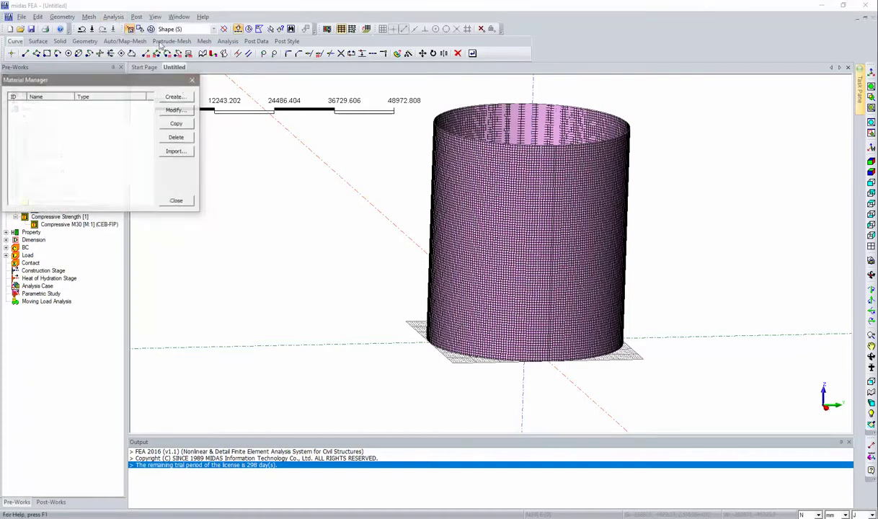
click(176, 96)
click(300, 111)
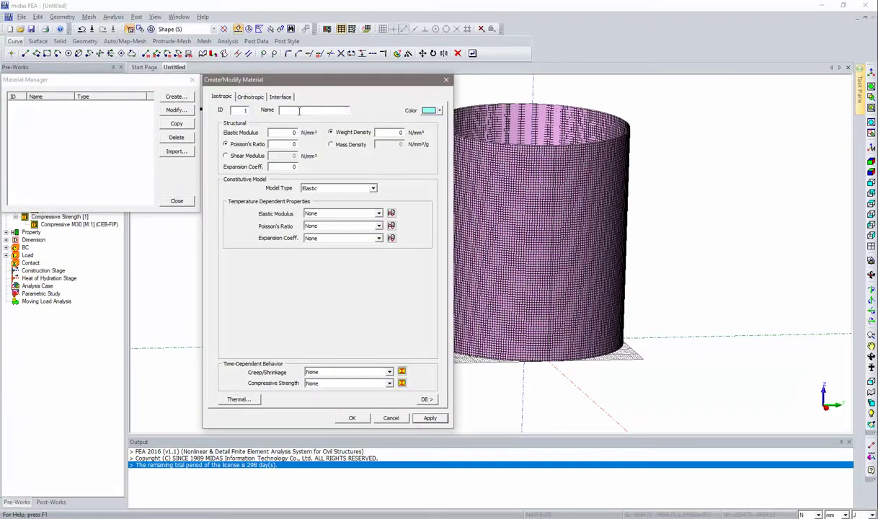
text(Conc)
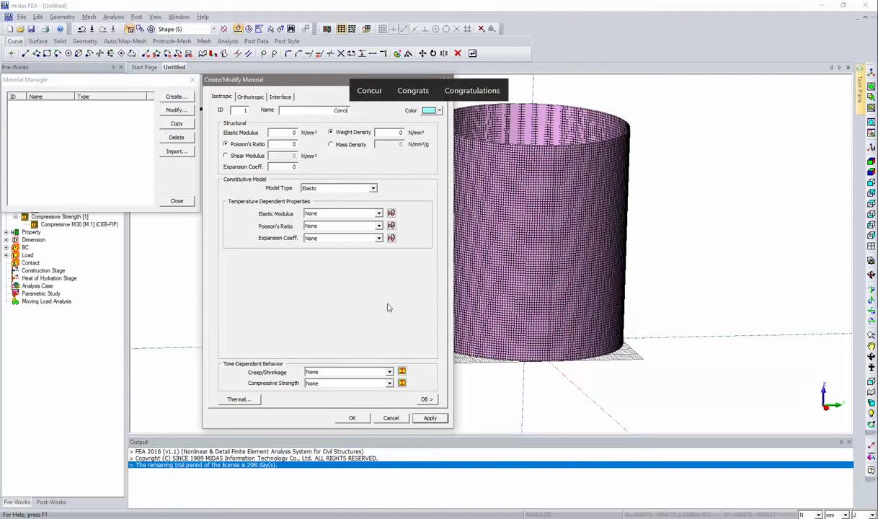
text(r)
click(426, 400)
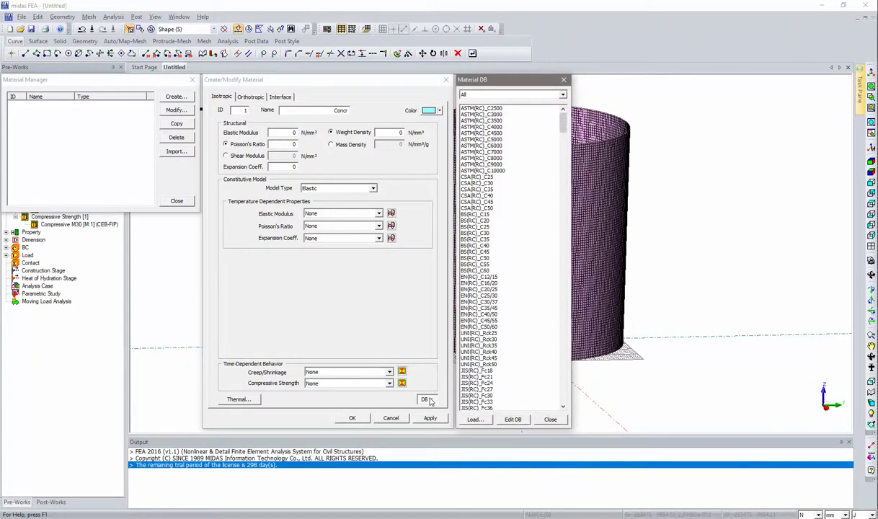
click(539, 94)
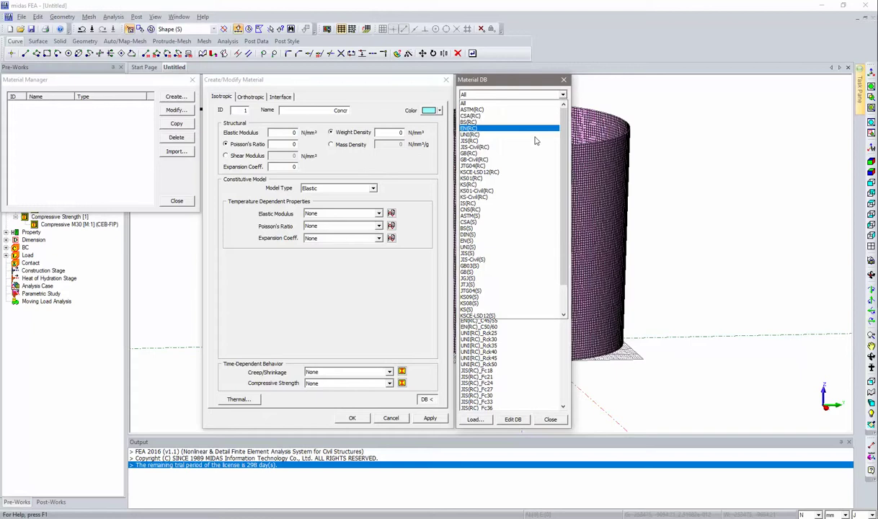
click(500, 205)
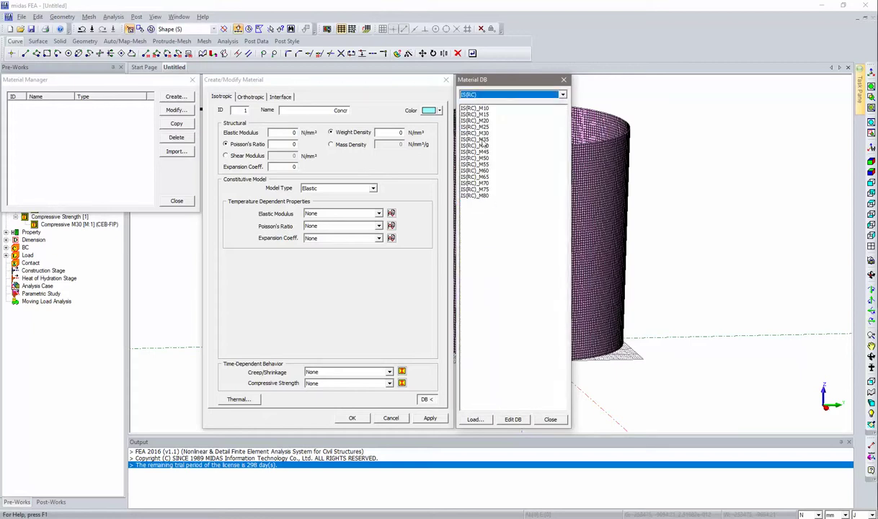
click(484, 133)
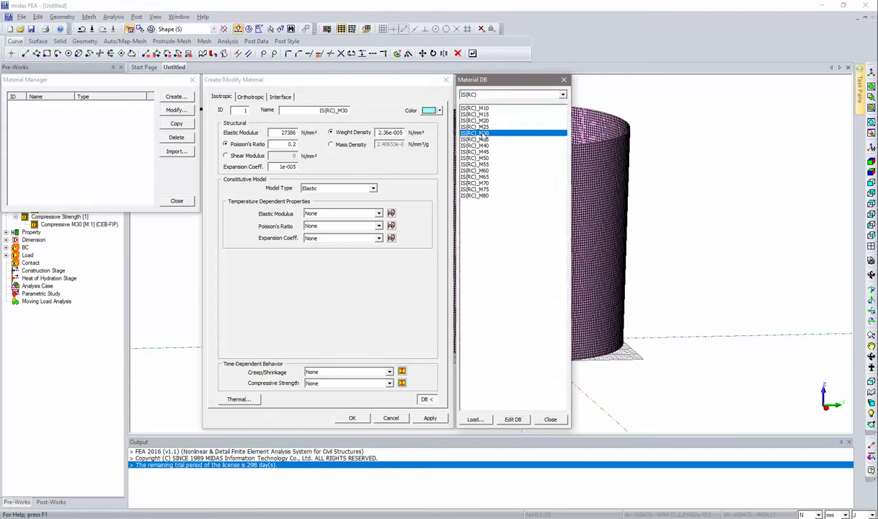
click(548, 419)
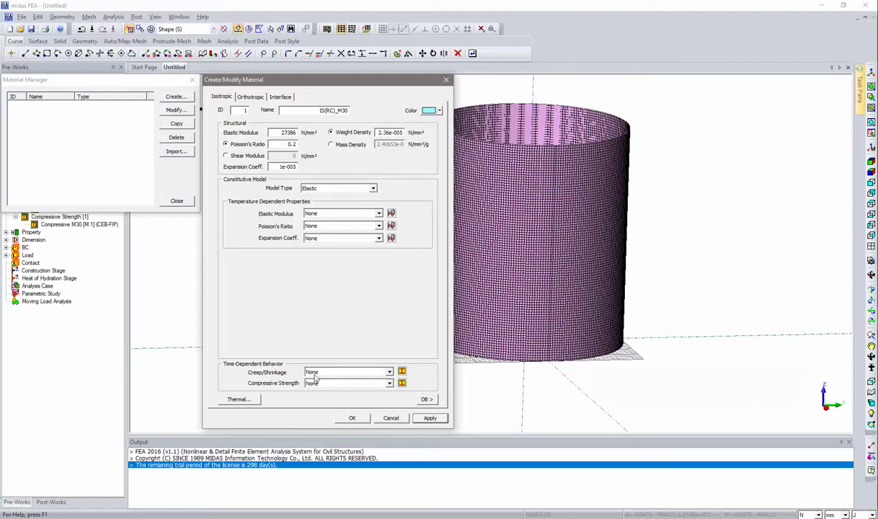
Step: Assign Creep M30 as the concrete material's creep/shrinkage behaviour and Compressive M30 as its compressive strength, and save the material
click(390, 372)
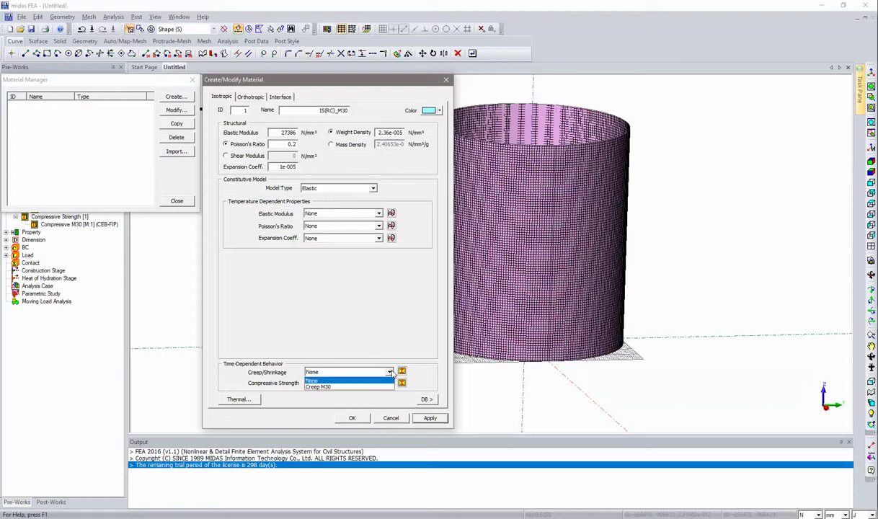
click(356, 388)
click(389, 383)
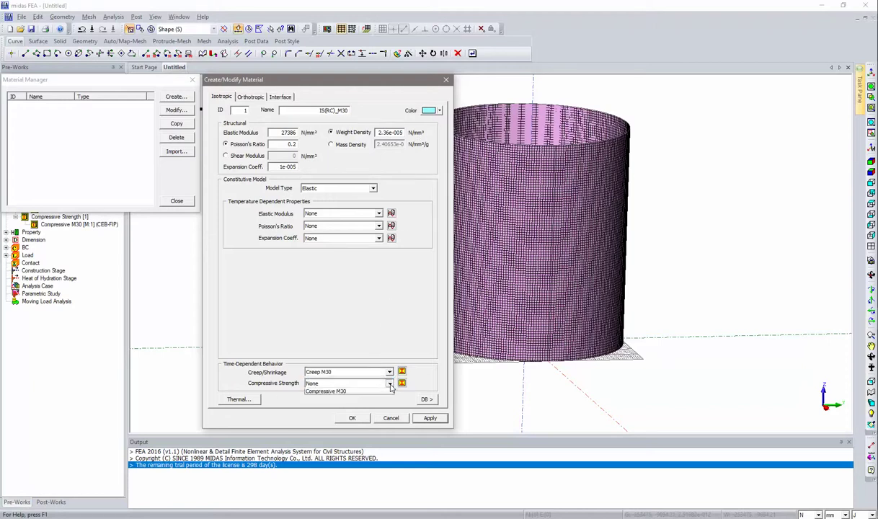
click(356, 399)
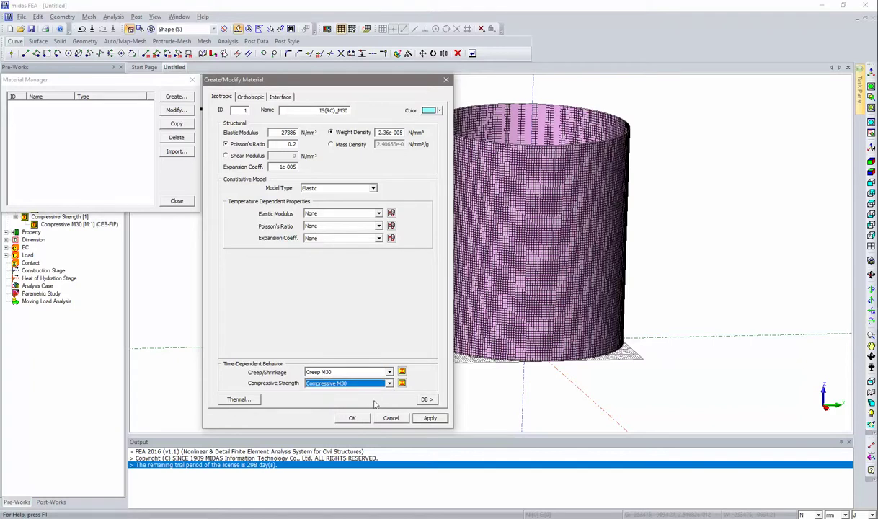
click(351, 418)
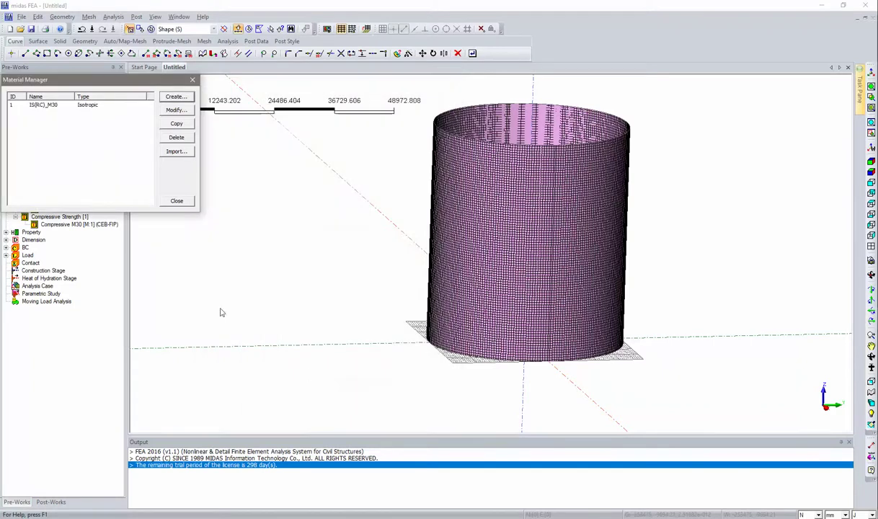
Step: Create a second isotropic material using IS(S)_Fe490 steel from the IS(S) material database
click(177, 96)
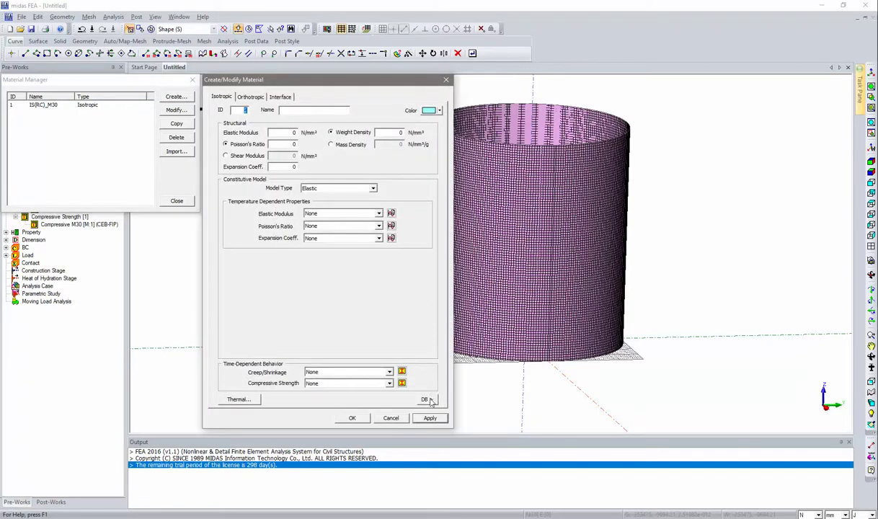
click(427, 399)
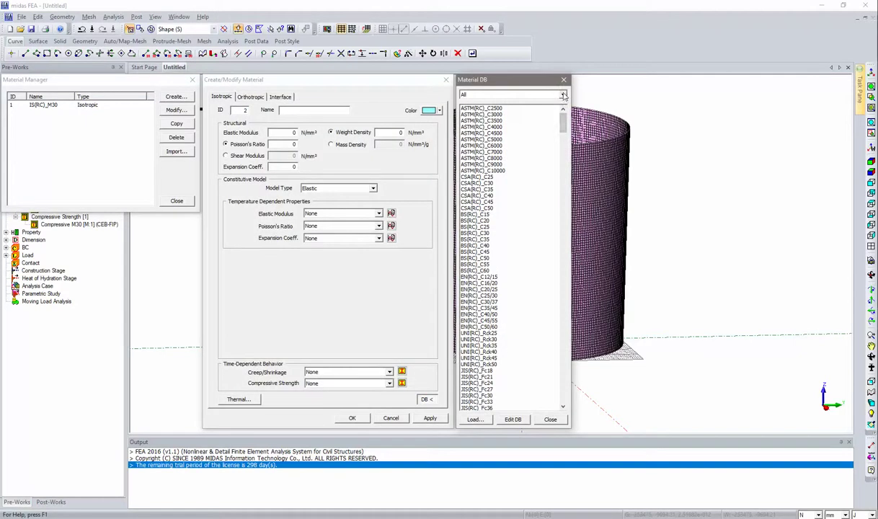
click(563, 95)
scroll(475, 252, down, 2)
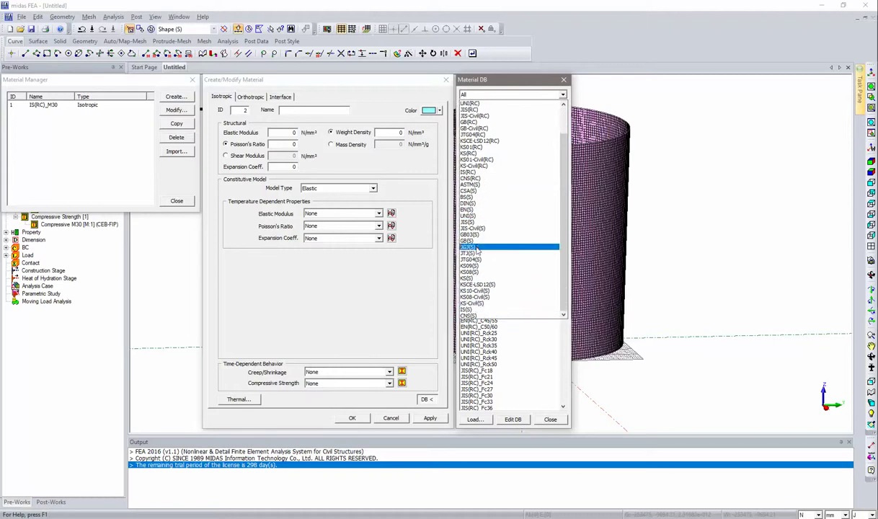
click(473, 311)
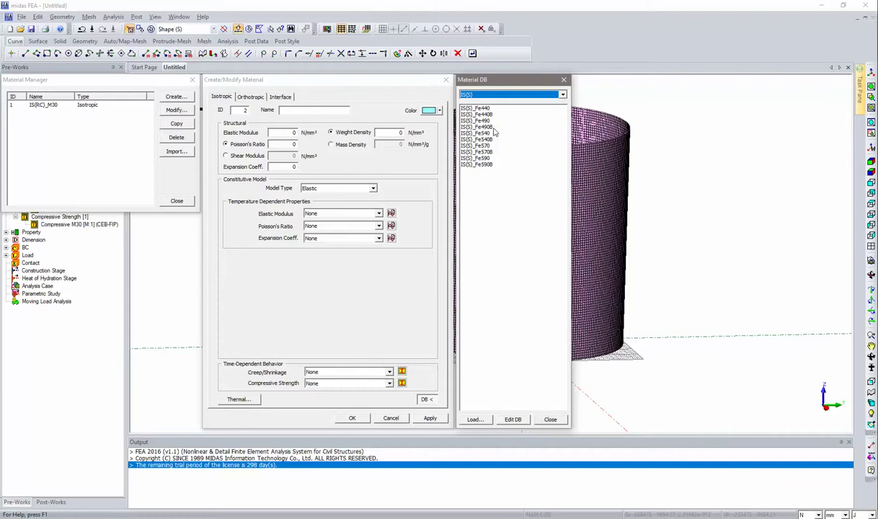
click(479, 121)
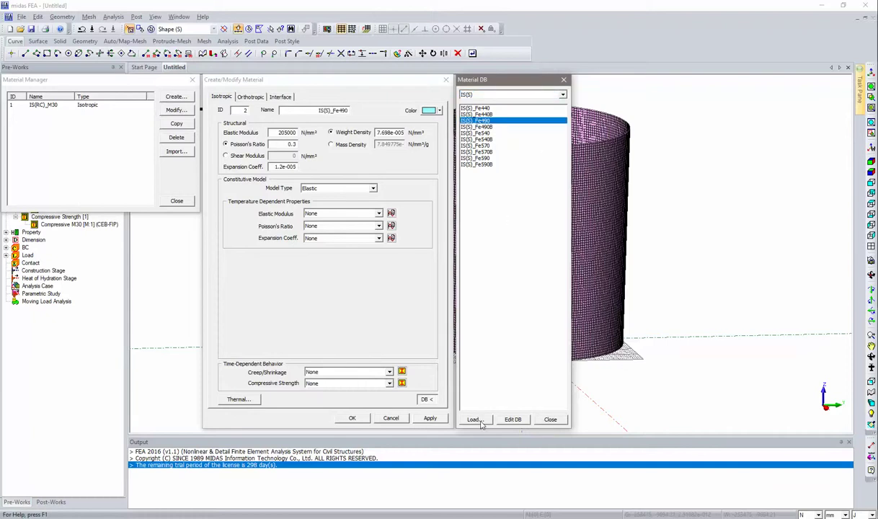
click(550, 419)
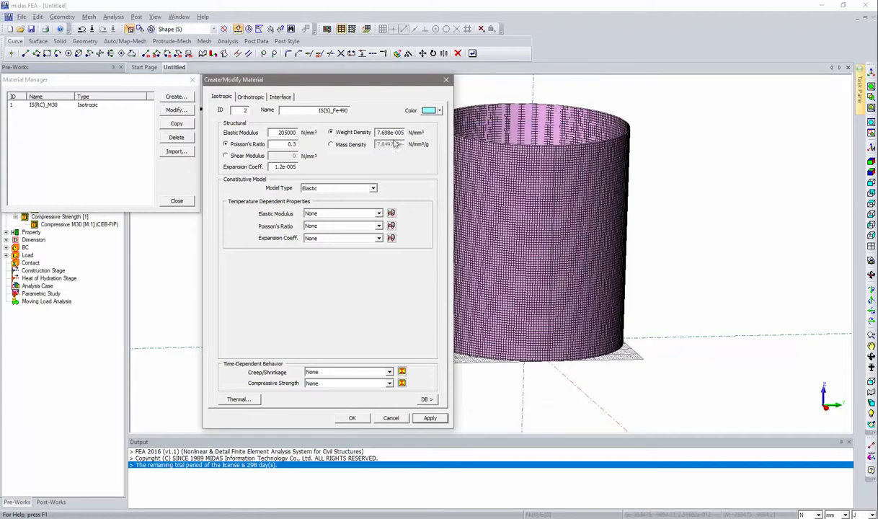
click(356, 419)
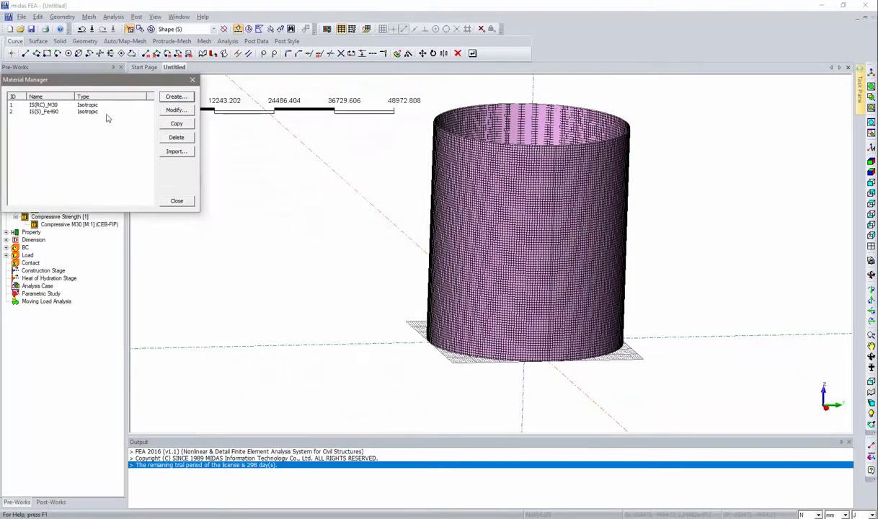
click(177, 203)
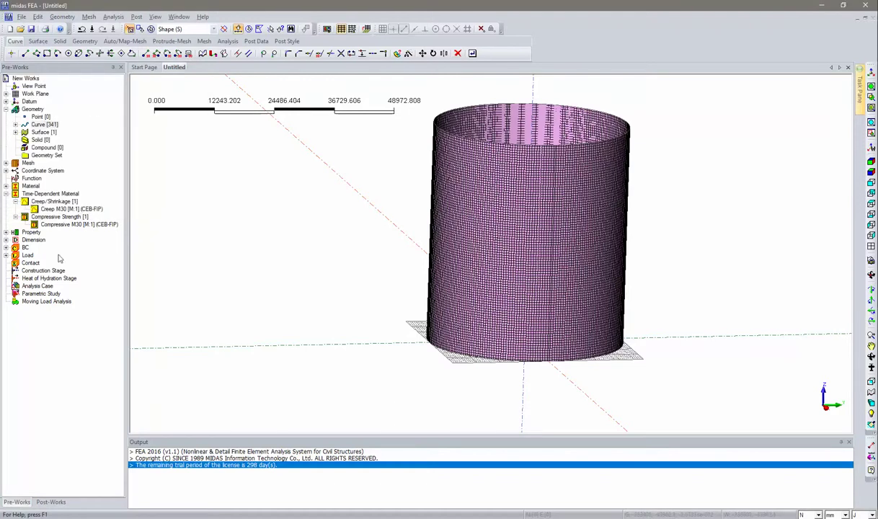
Step: Create a 2D plate property named Cylinder with 1000 mm thickness, IS(RC)_M30 material and the Global Rectangular material coordinate system
click(114, 17)
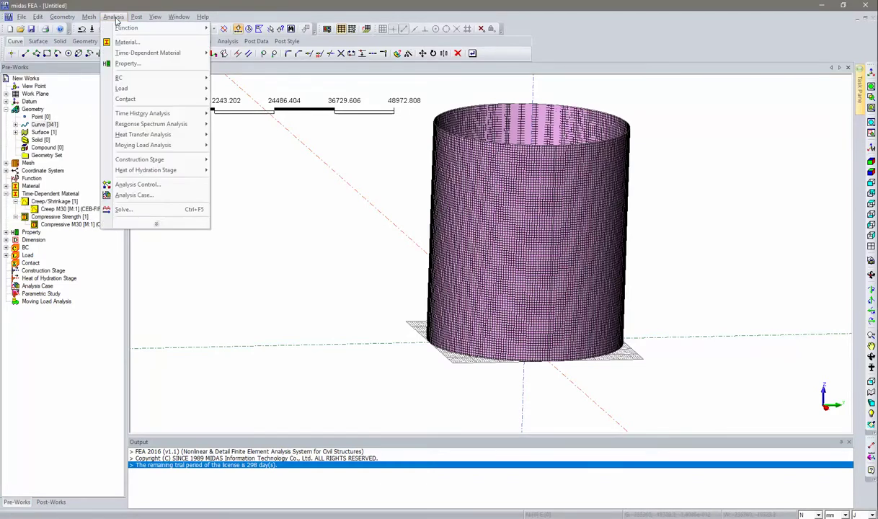
click(127, 64)
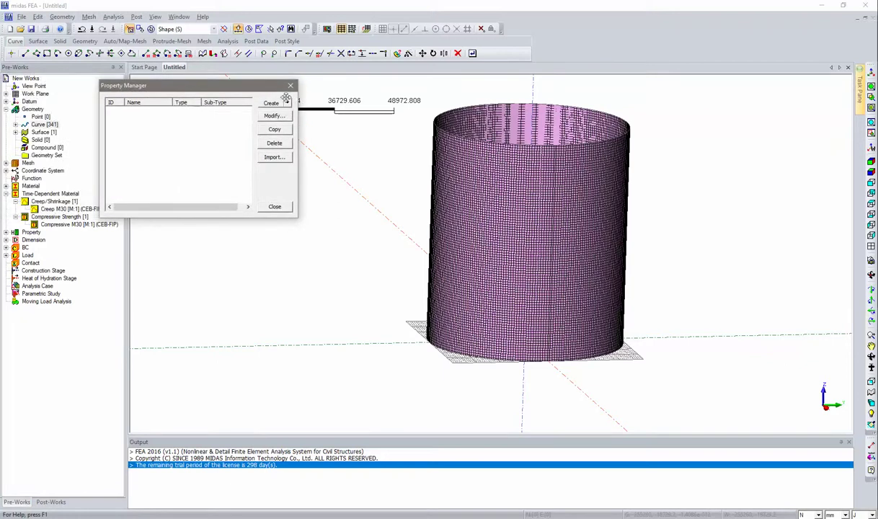
click(287, 101)
click(275, 120)
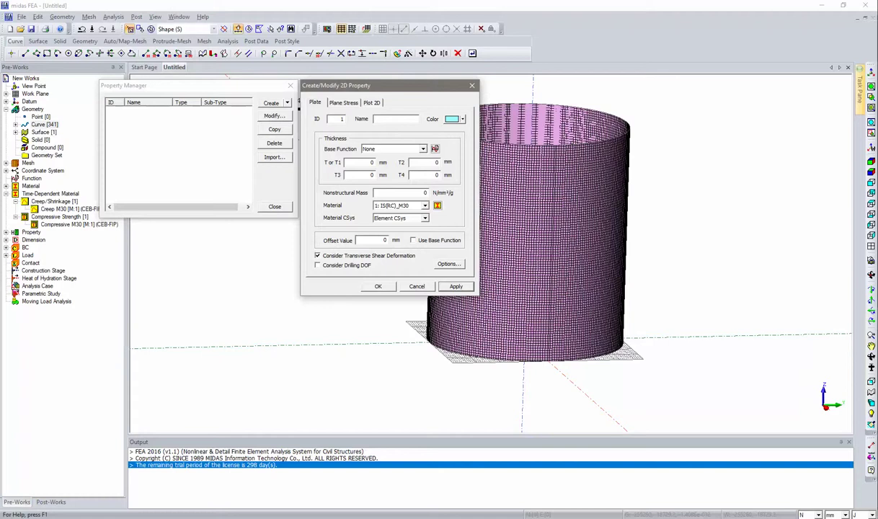
click(393, 114)
text(Cylinder)
double_click(366, 162)
click(407, 218)
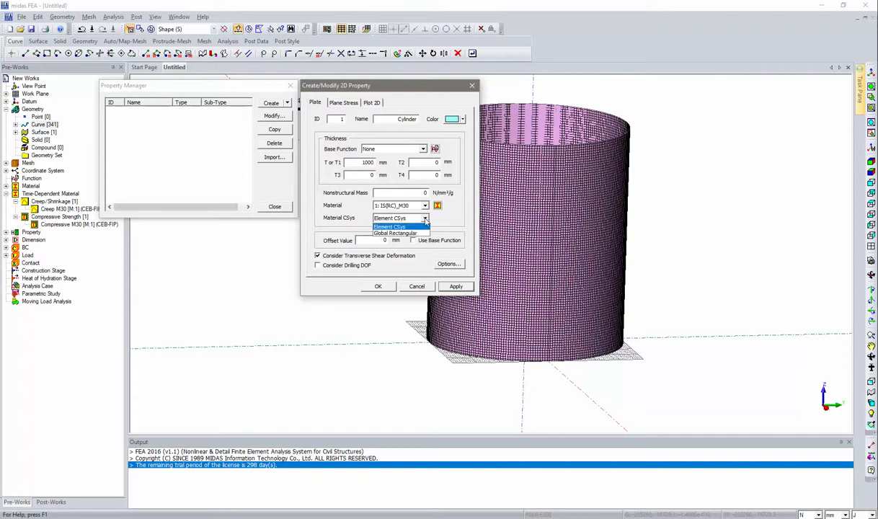
click(397, 232)
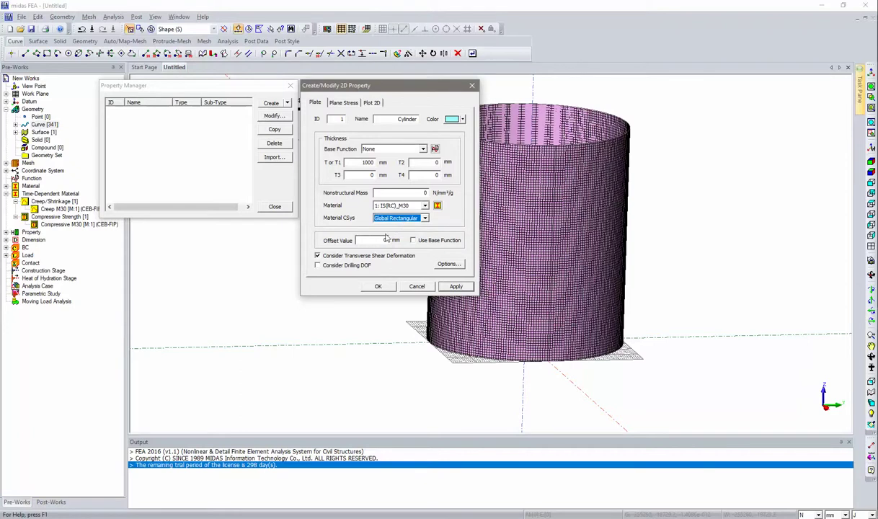
click(379, 287)
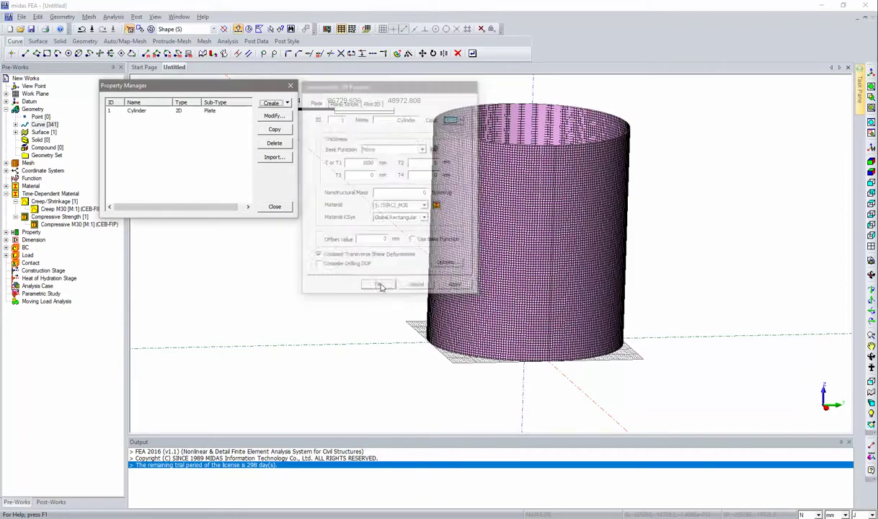
click(287, 103)
click(278, 112)
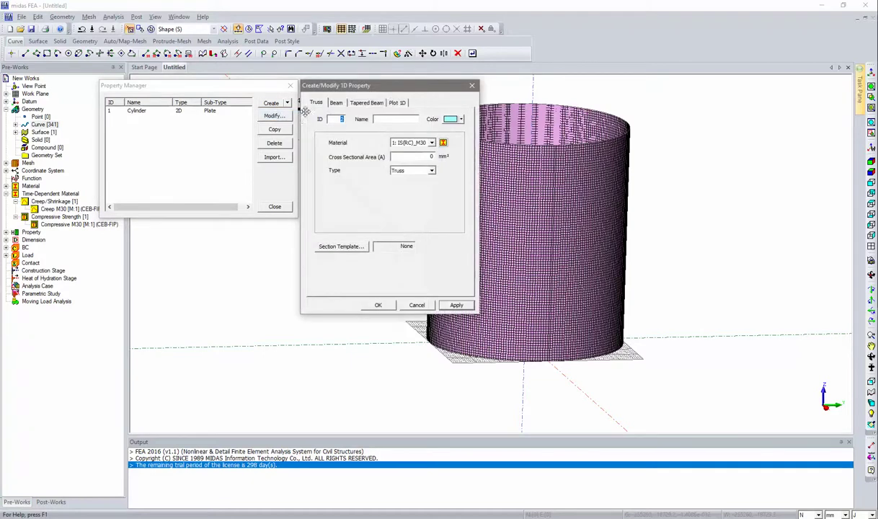
click(473, 85)
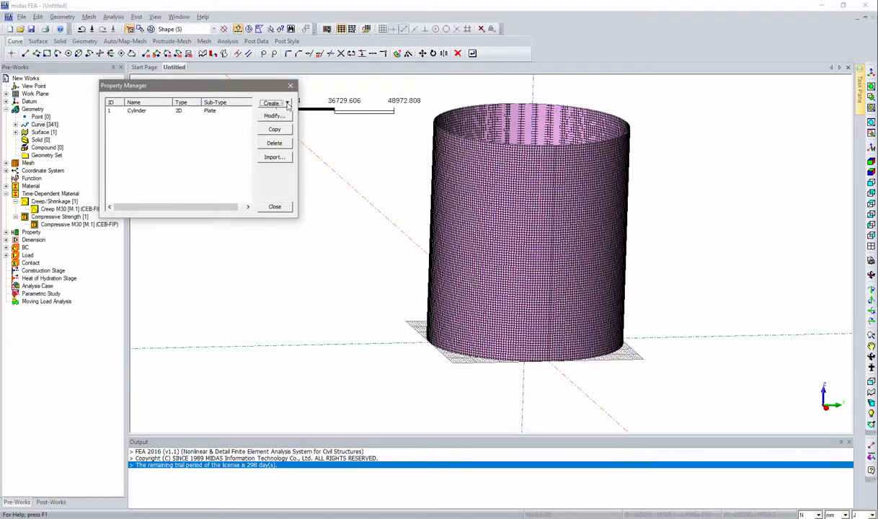
Step: Create a tendon-type bar reinforcement property named Tendon with IS(S)_Fe490 material and a 6000 mm² cross-sectional area
click(287, 103)
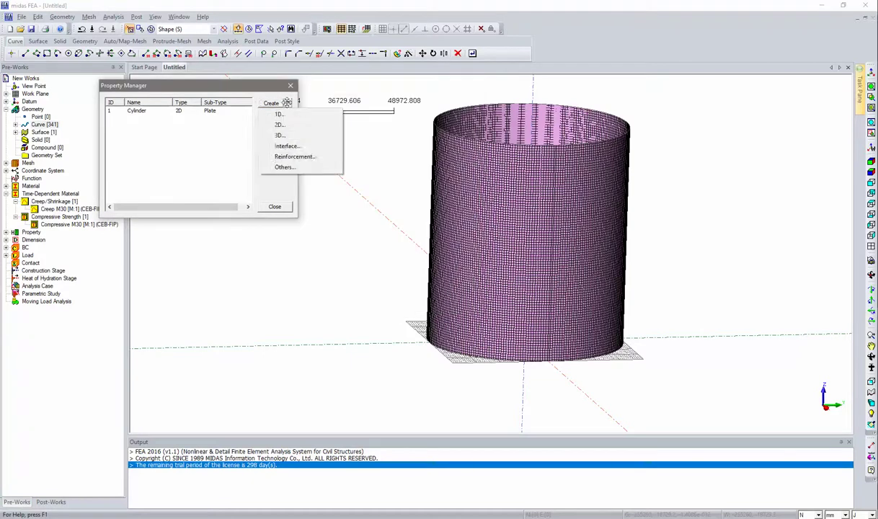
click(311, 157)
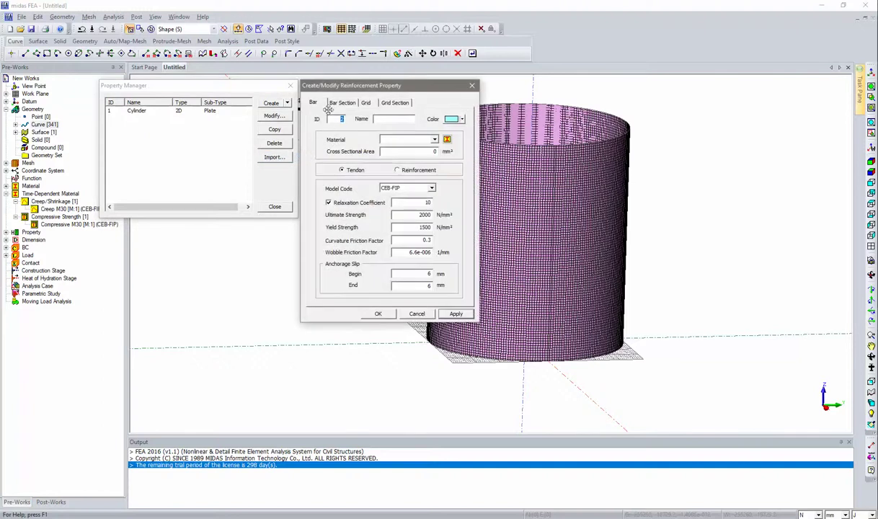
click(386, 119)
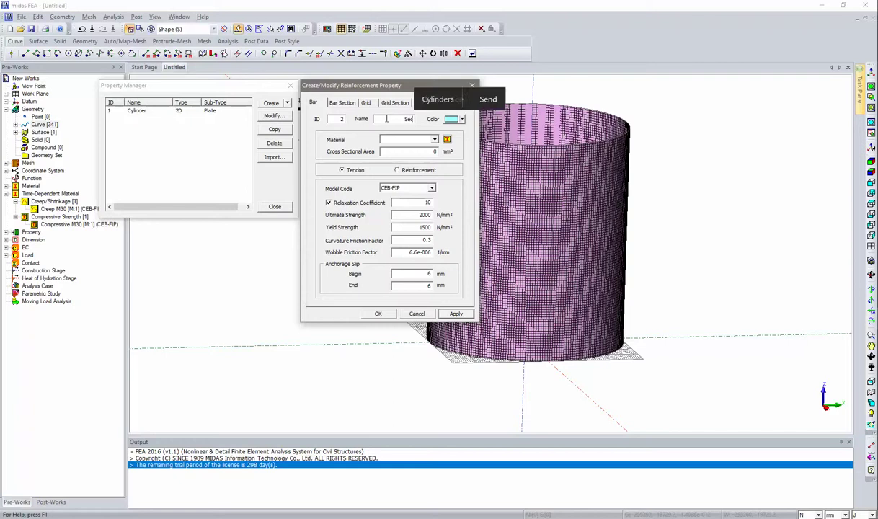
key(BackSpace)
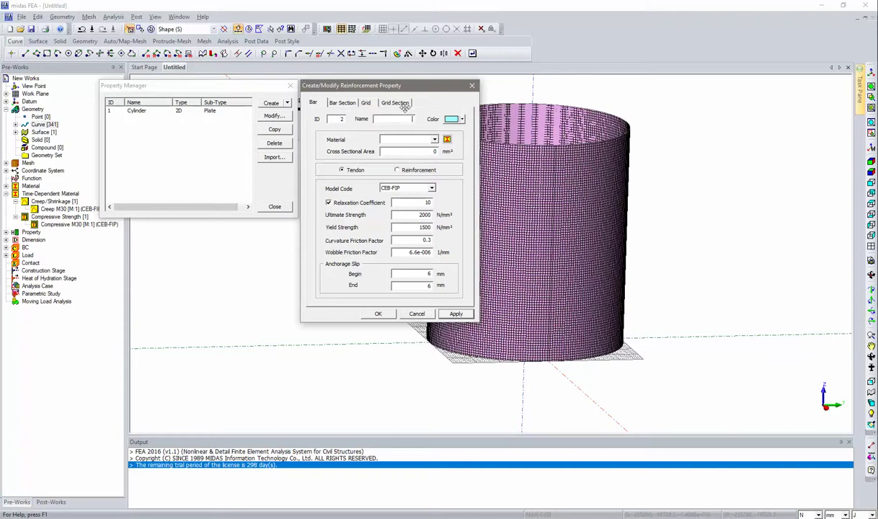
text(Tendon)
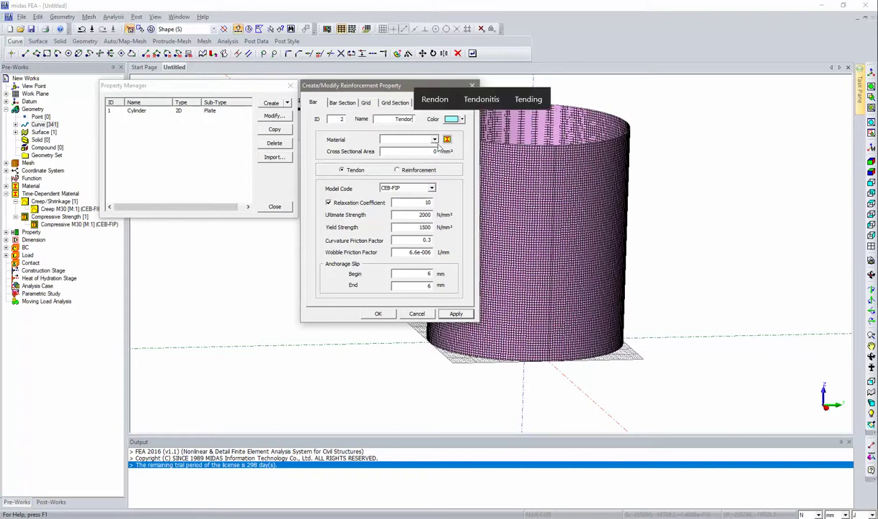
click(419, 140)
click(424, 155)
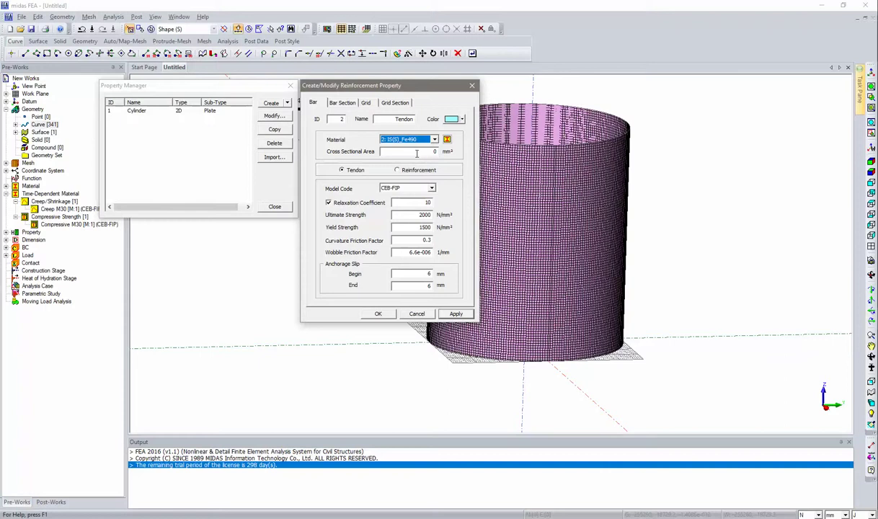
text(6000)
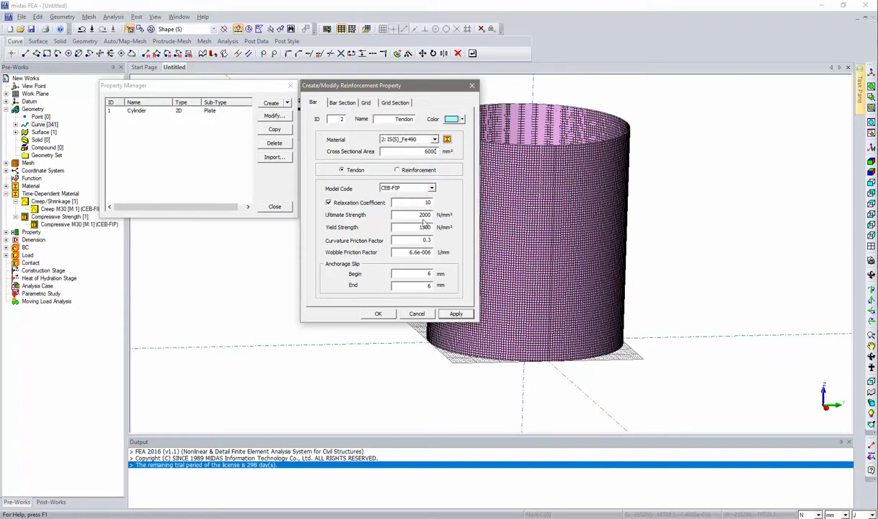
click(379, 313)
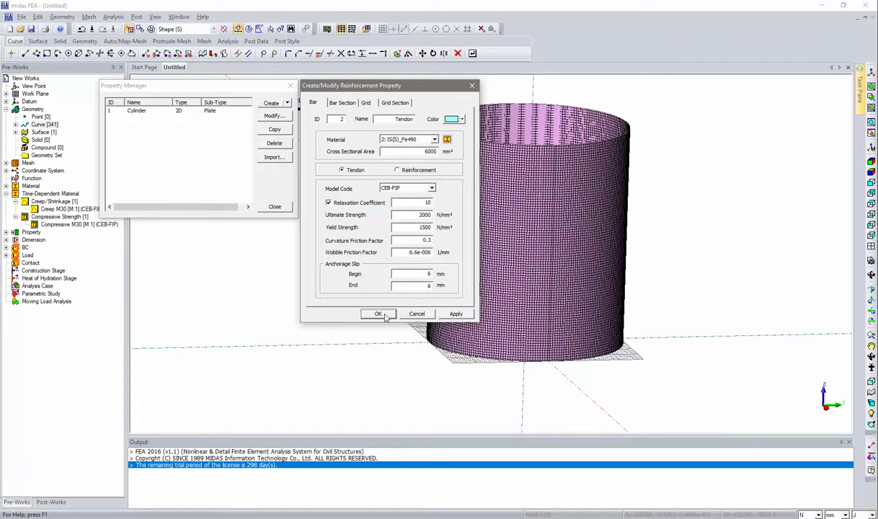
click(286, 103)
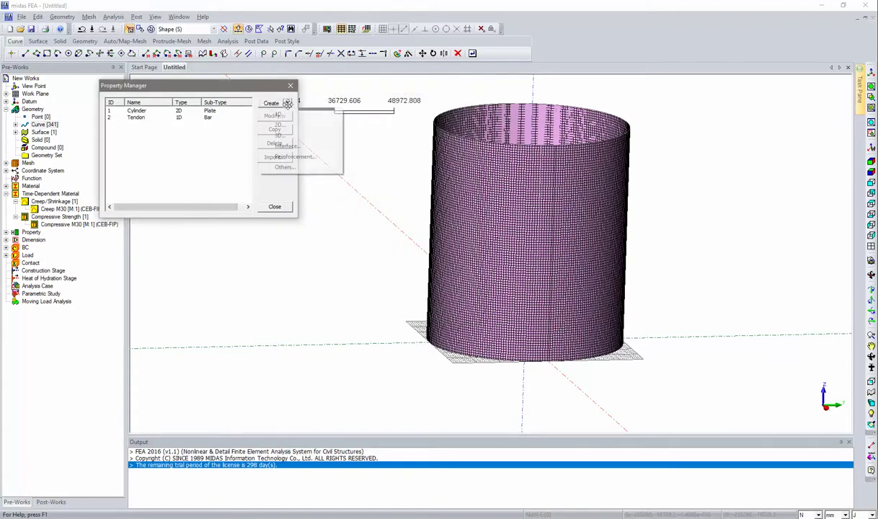
click(287, 167)
click(490, 85)
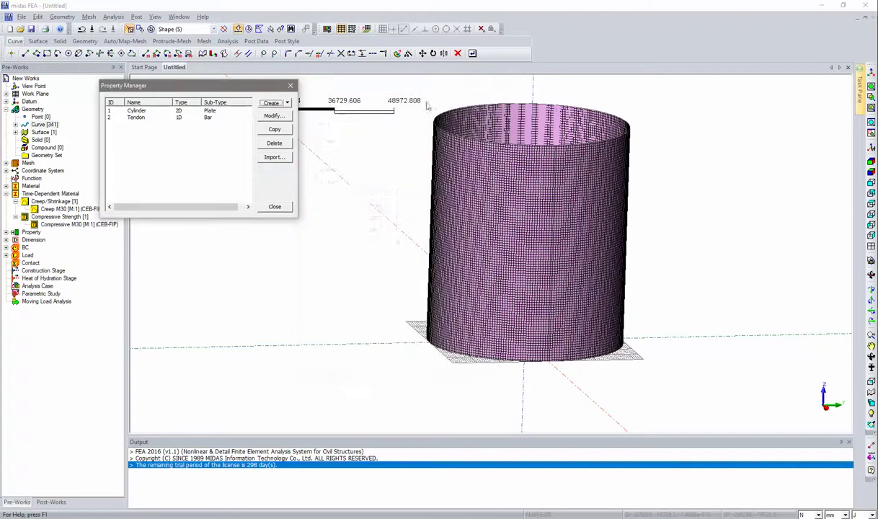
click(291, 87)
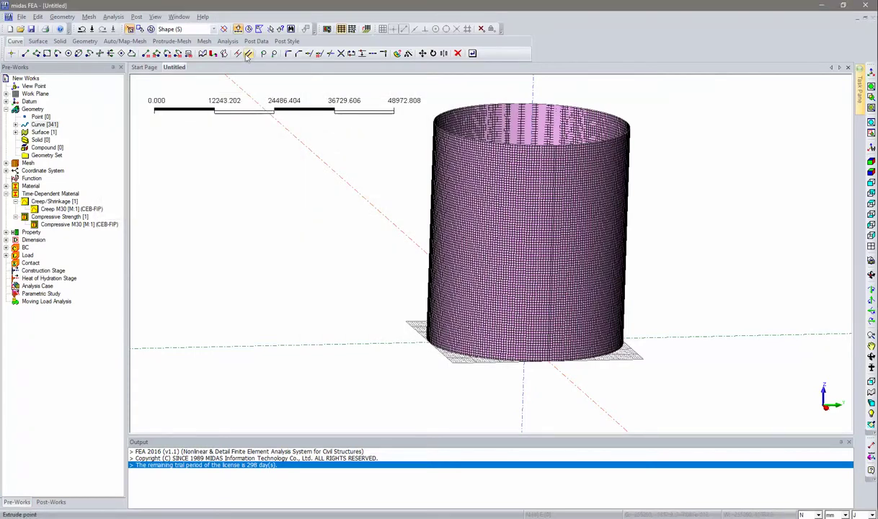
click(122, 19)
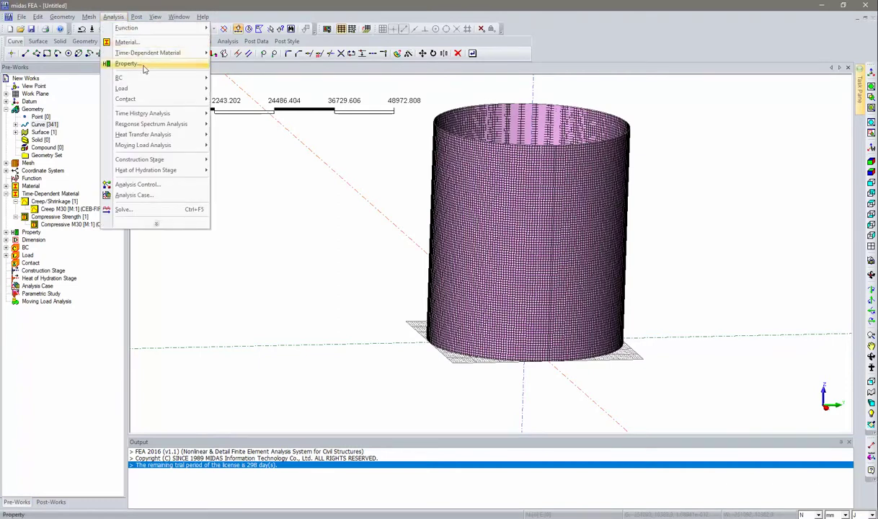
click(120, 17)
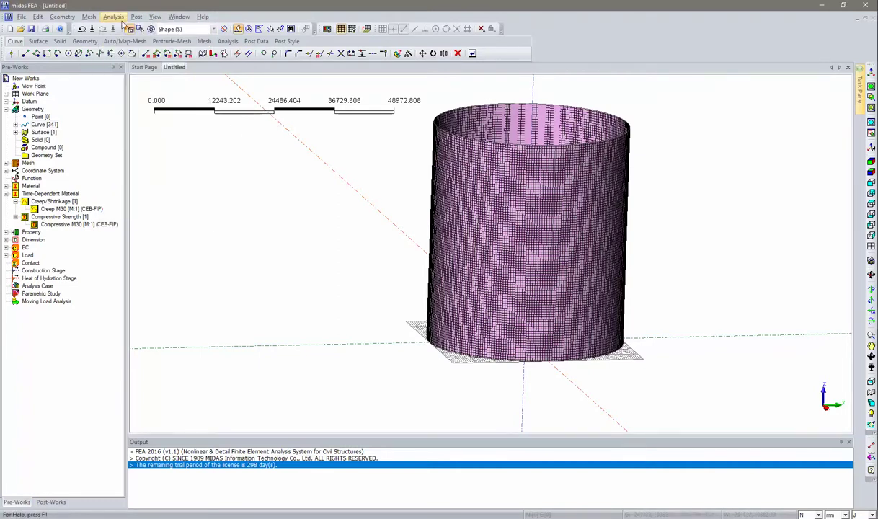
Step: Auto-mesh the cylinder's four faces with 1000 mm elements, adaptive seeding and the Cylinder property, in a mesh set named Cylinder
click(121, 18)
mouse_move(88, 18)
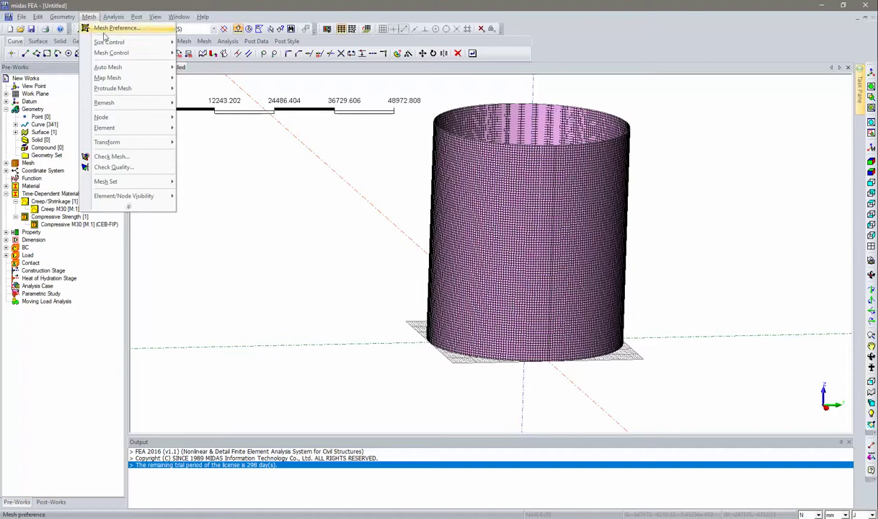
mouse_move(148, 68)
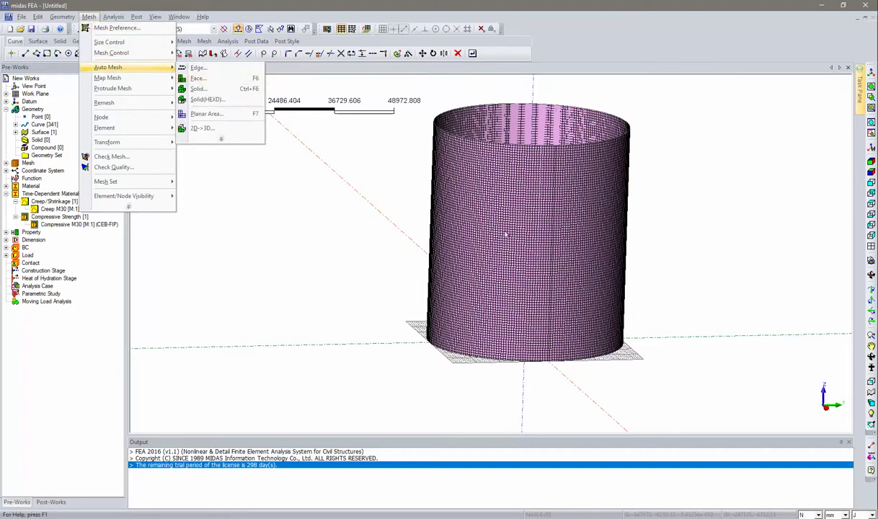
click(212, 81)
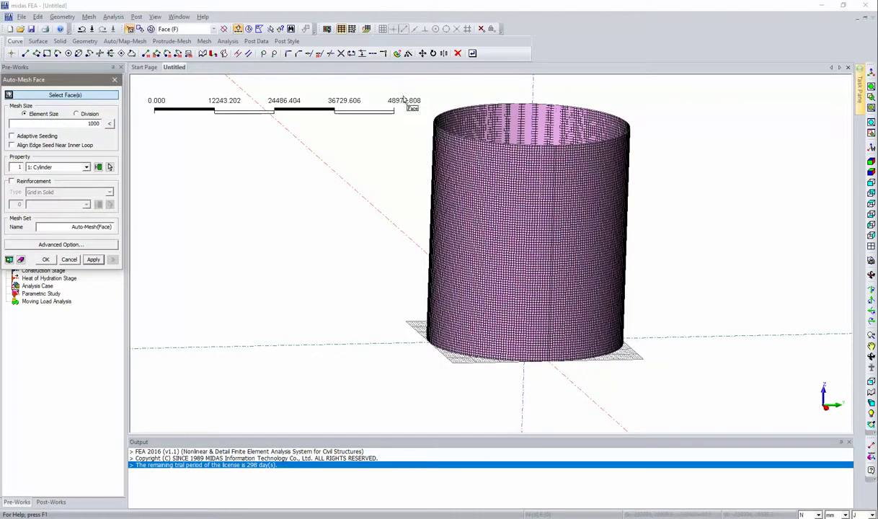
drag(381, 92, 666, 376)
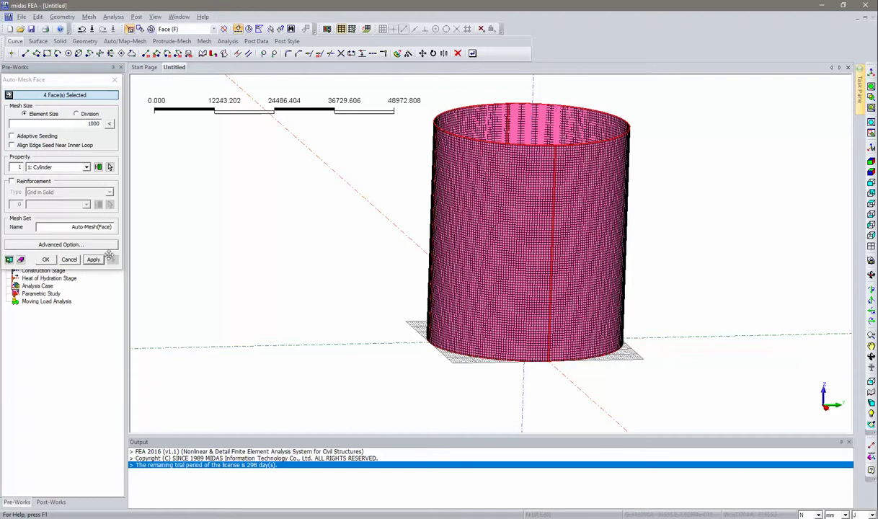
click(45, 135)
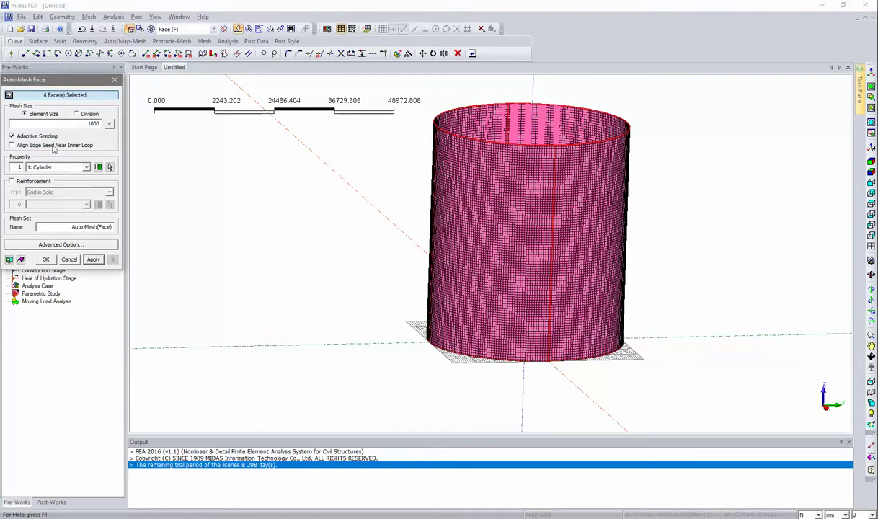
click(84, 168)
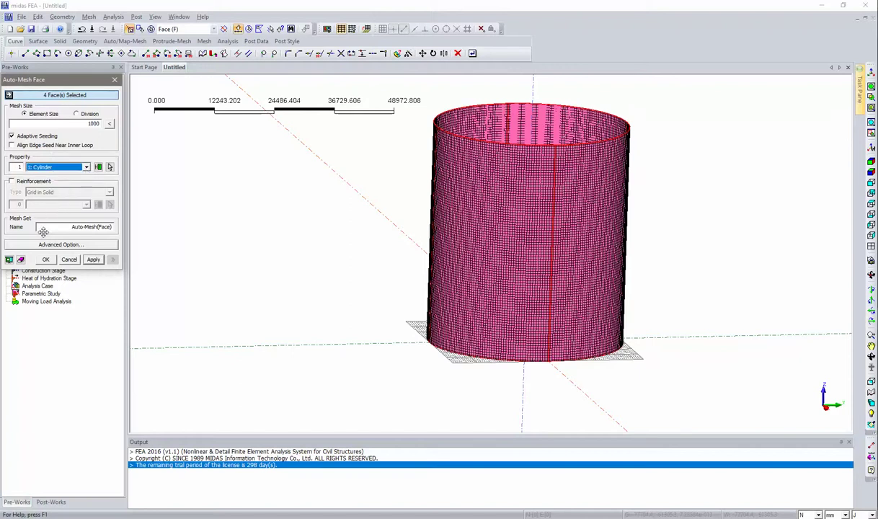
click(92, 227)
double_click(91, 227)
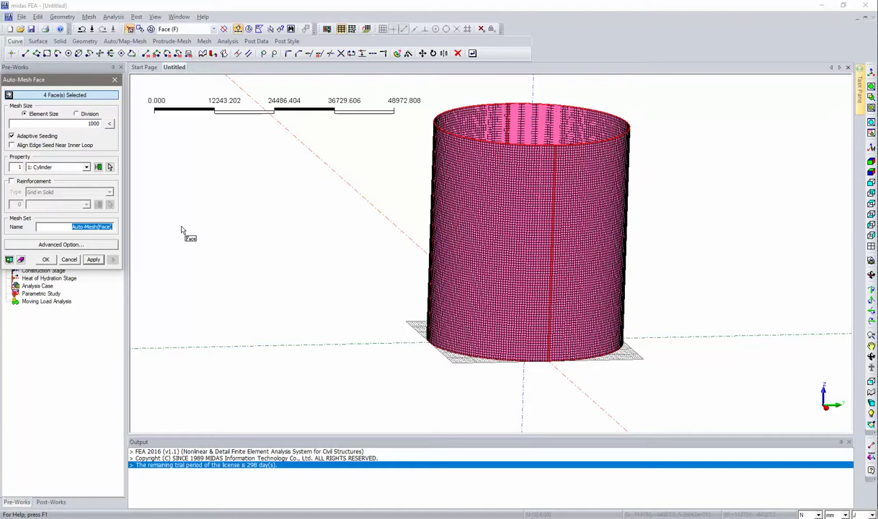
text(Cylinder)
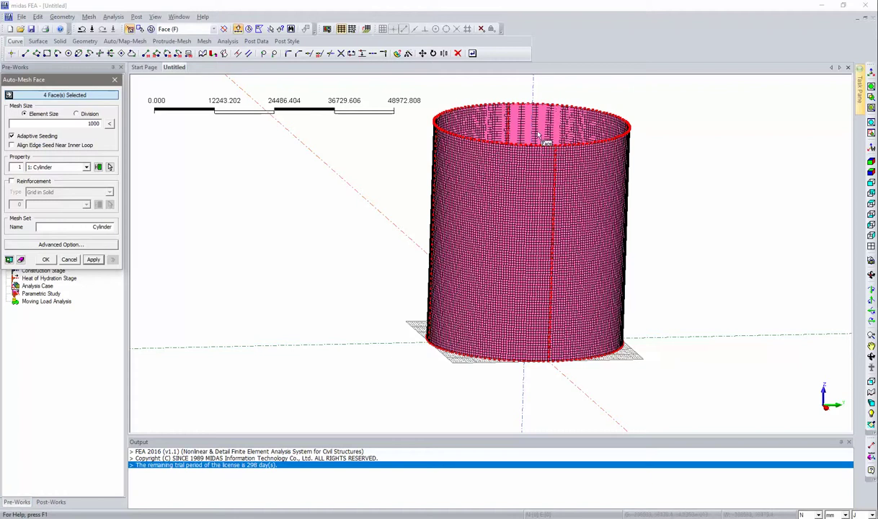
click(45, 261)
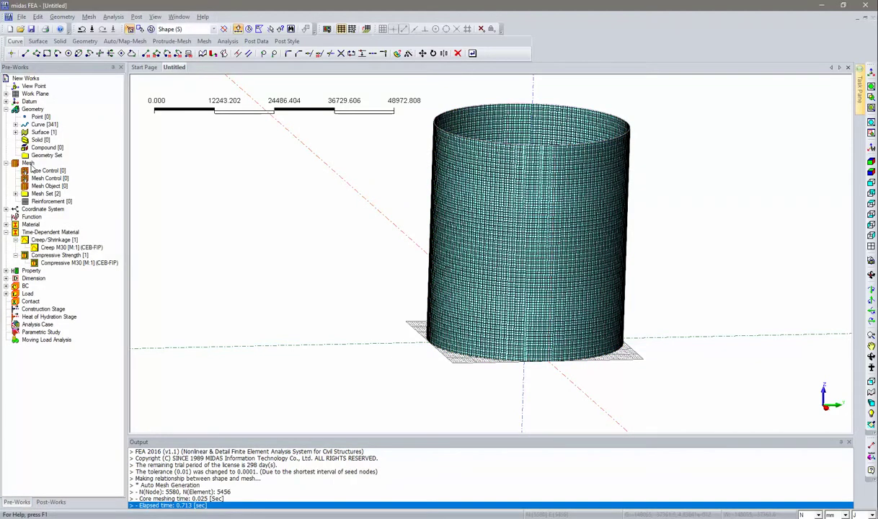
Step: Show only the Cylinder mesh set and hide all geometry
double_click(45, 194)
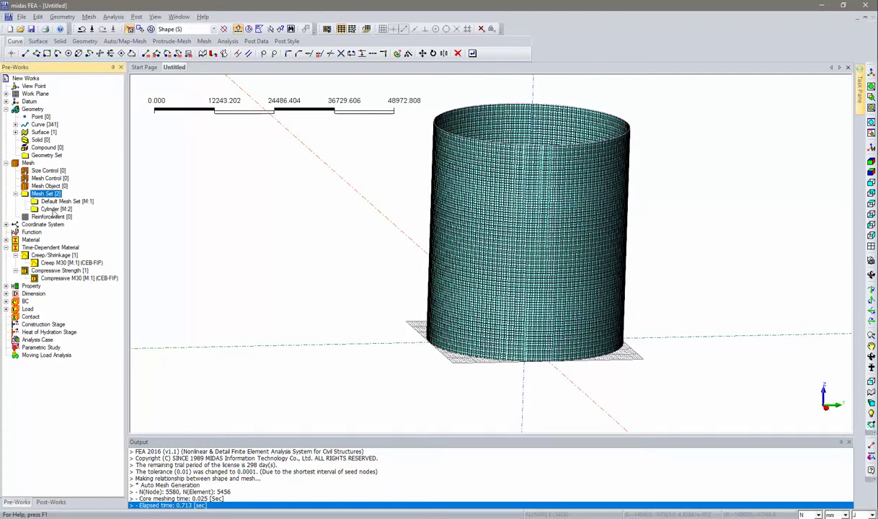
right_click(52, 209)
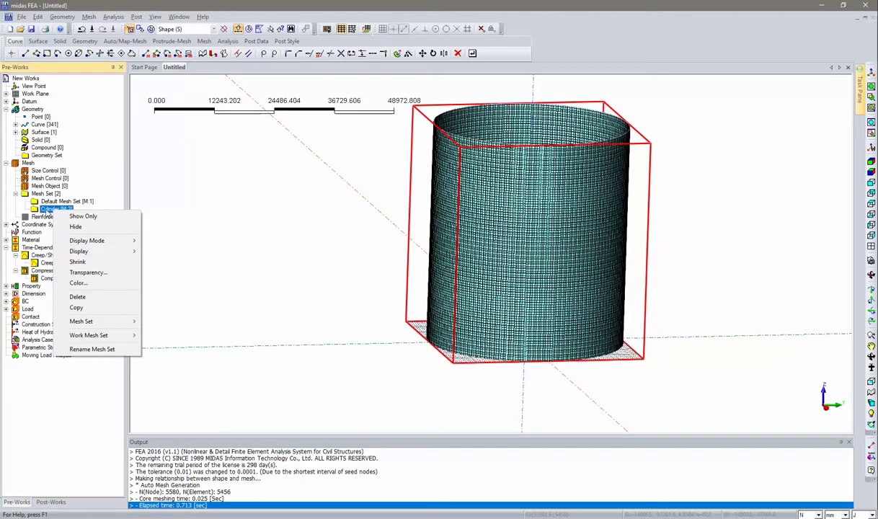
click(76, 216)
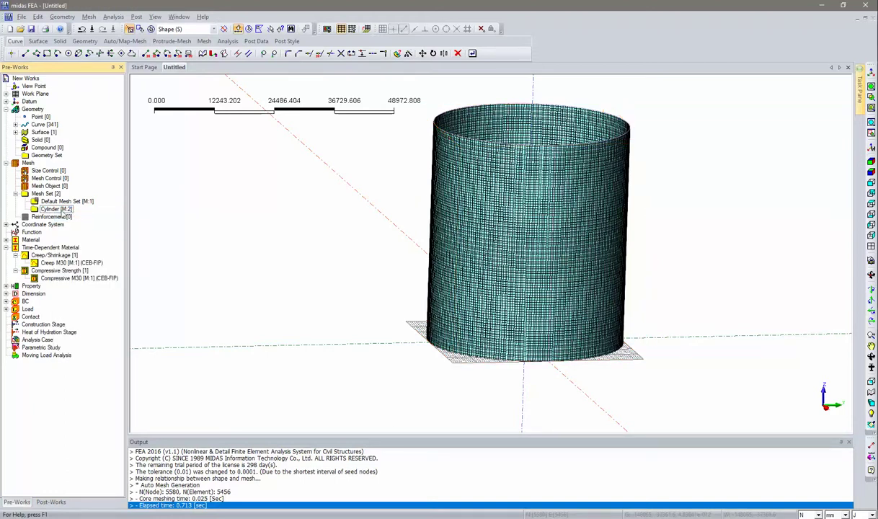
right_click(38, 111)
click(68, 124)
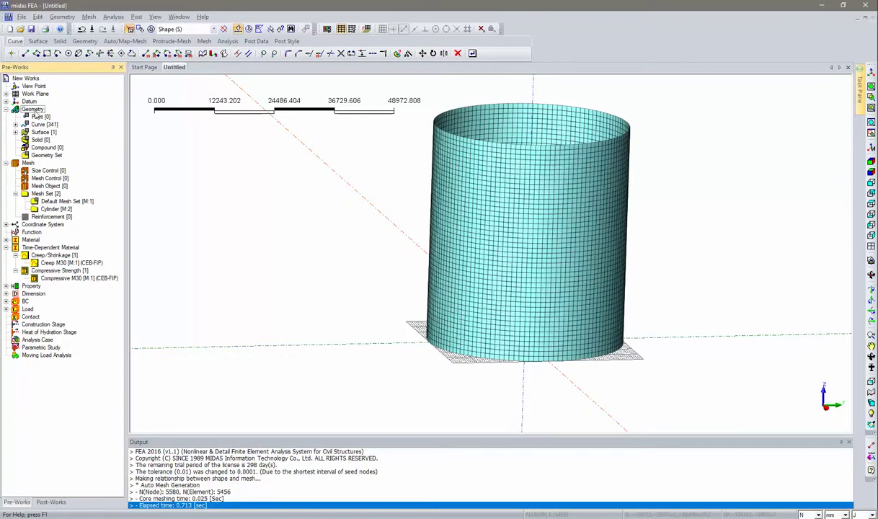
right_click(34, 110)
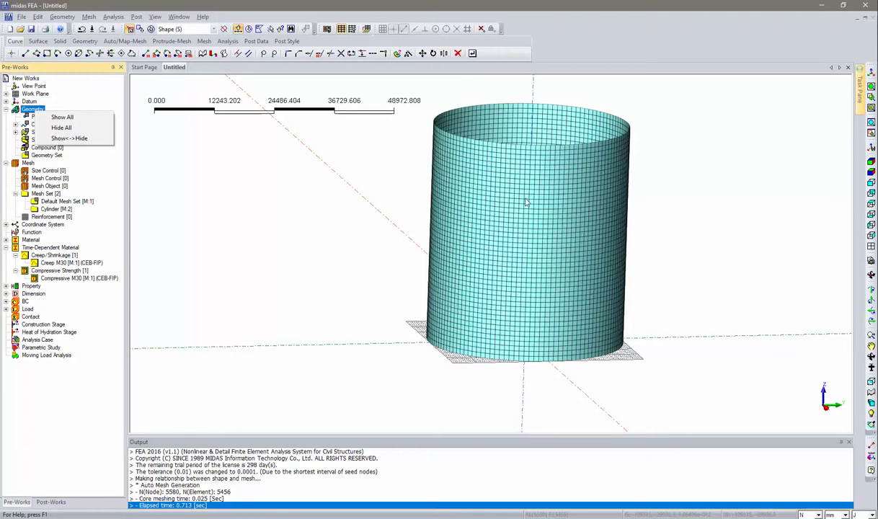
click(280, 217)
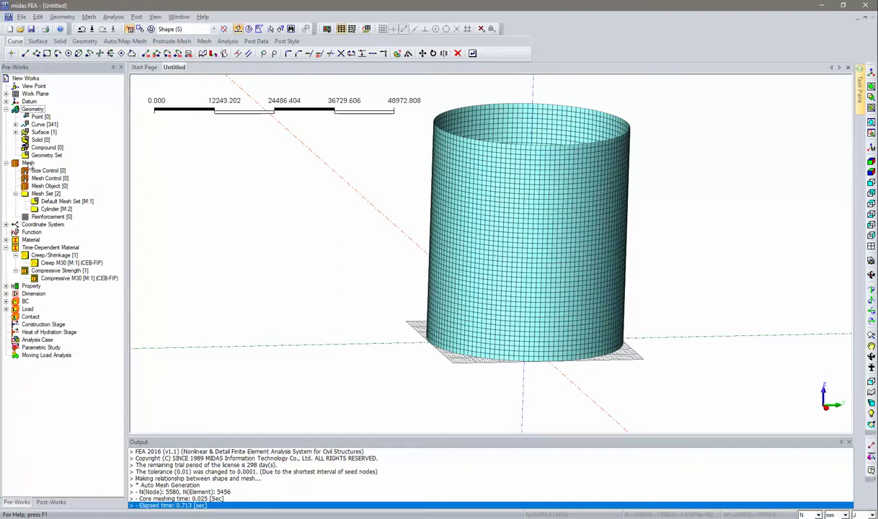
Step: Hide all mesh objects and show all the geometry curves
right_click(29, 162)
click(52, 178)
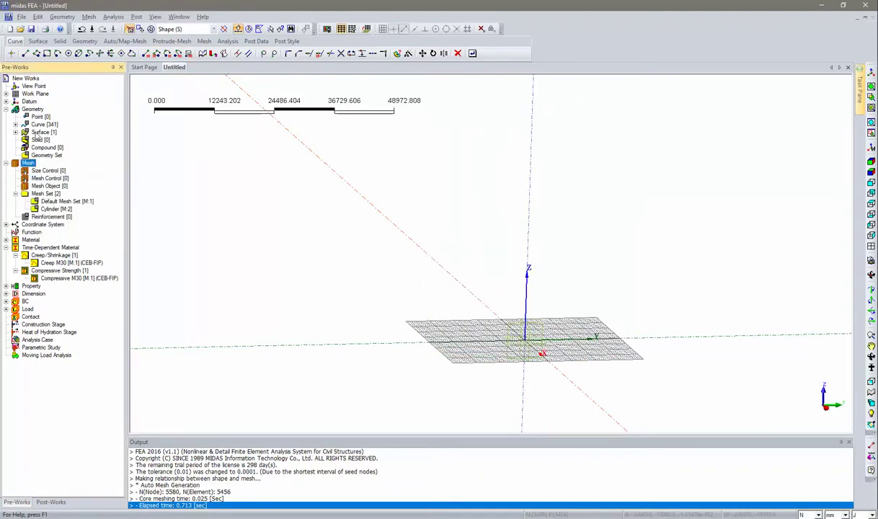
right_click(40, 110)
click(61, 116)
right_click(29, 110)
right_click(32, 126)
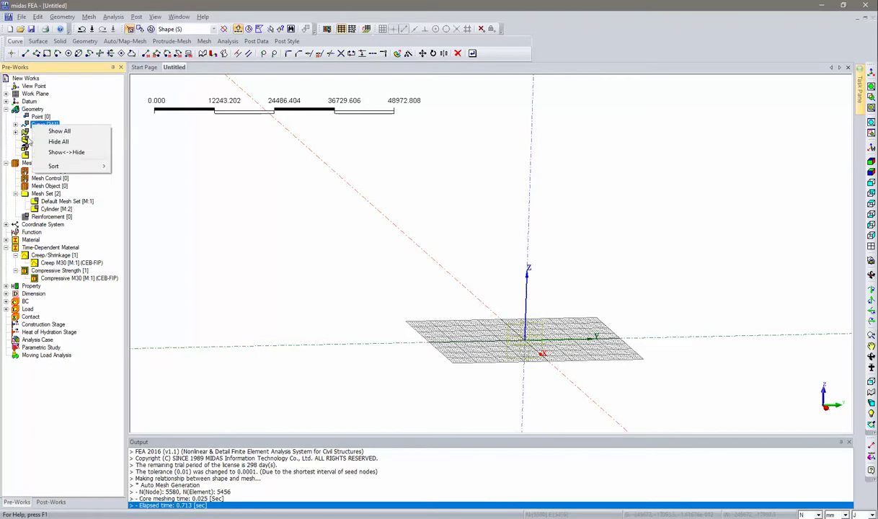
click(58, 131)
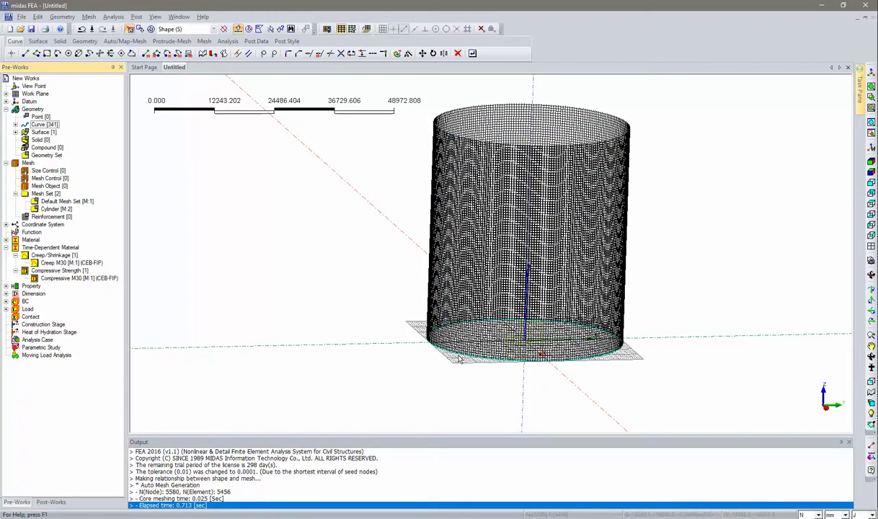
Step: Start edge auto-meshing and select all the circle curves, from Circle [G:8] through Circle [G:99]
click(90, 17)
mouse_move(117, 67)
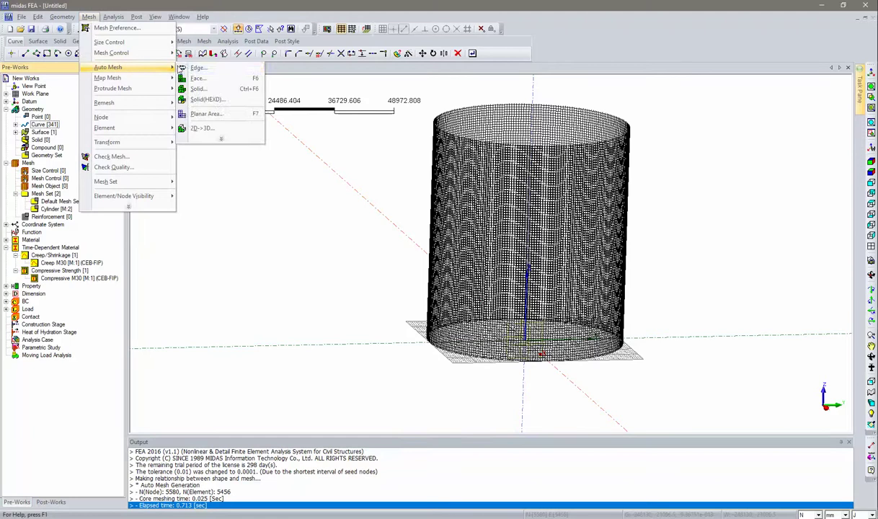
click(195, 67)
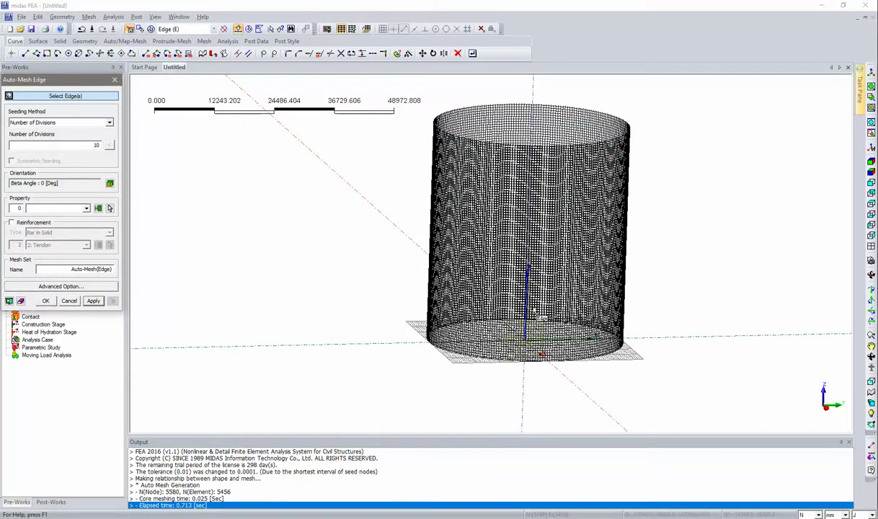
drag(65, 79, 237, 166)
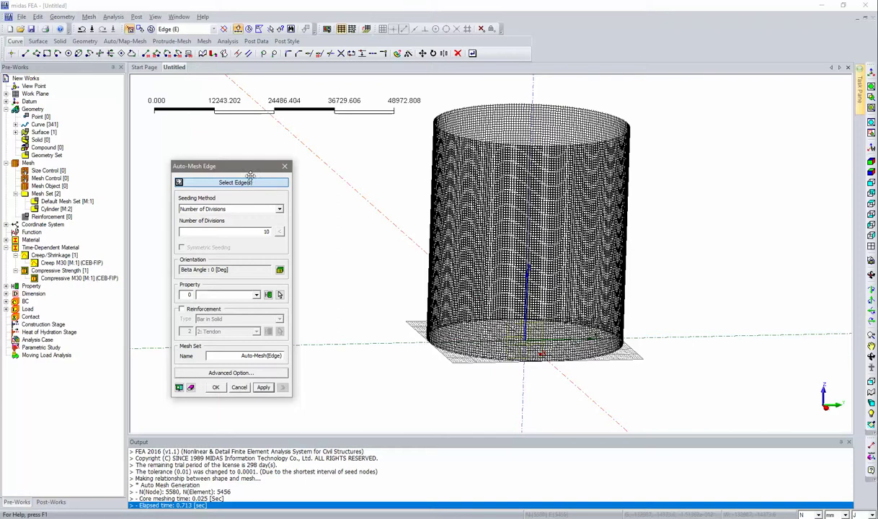
double_click(44, 125)
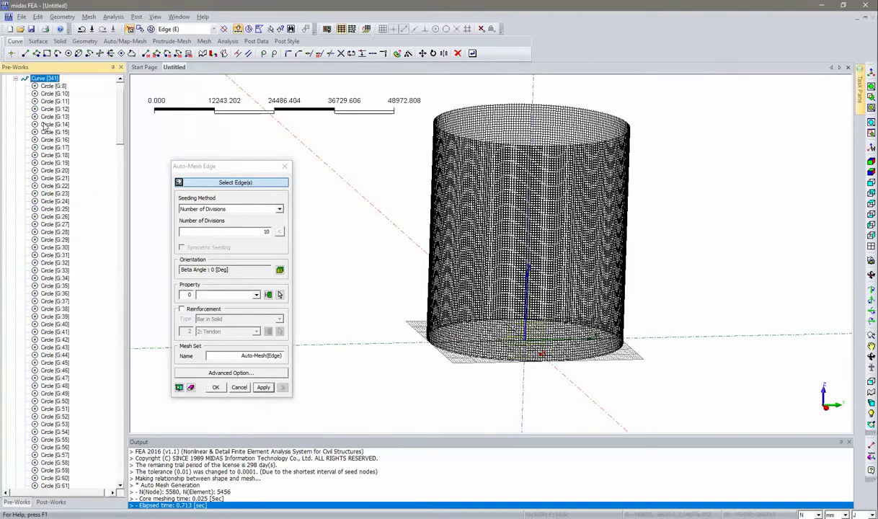
click(60, 86)
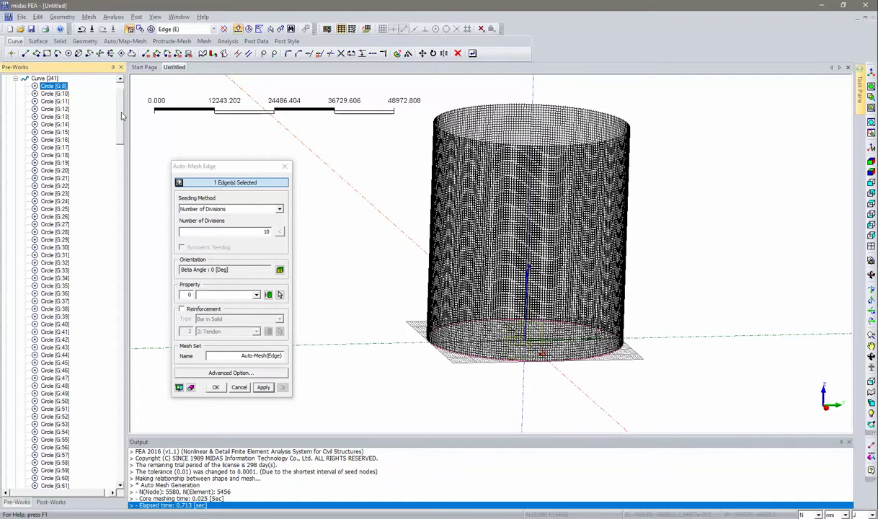
scroll(81, 167, down, 20)
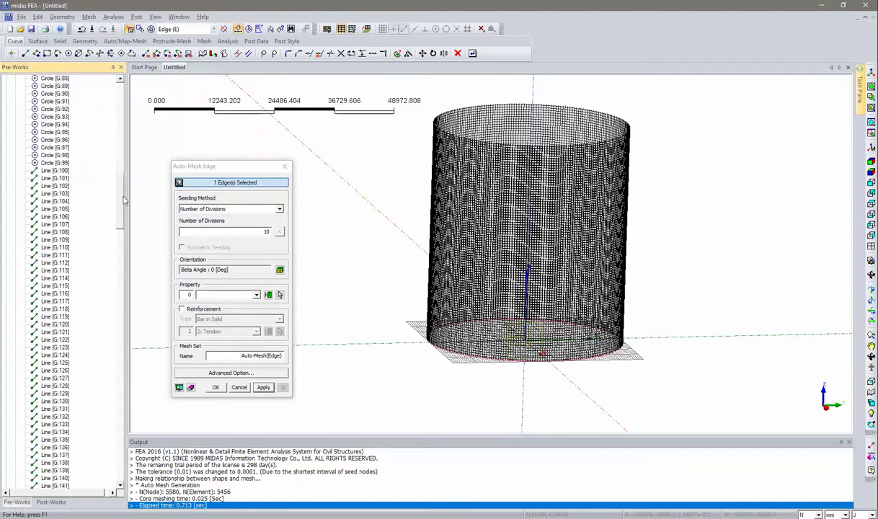
shift+click(57, 162)
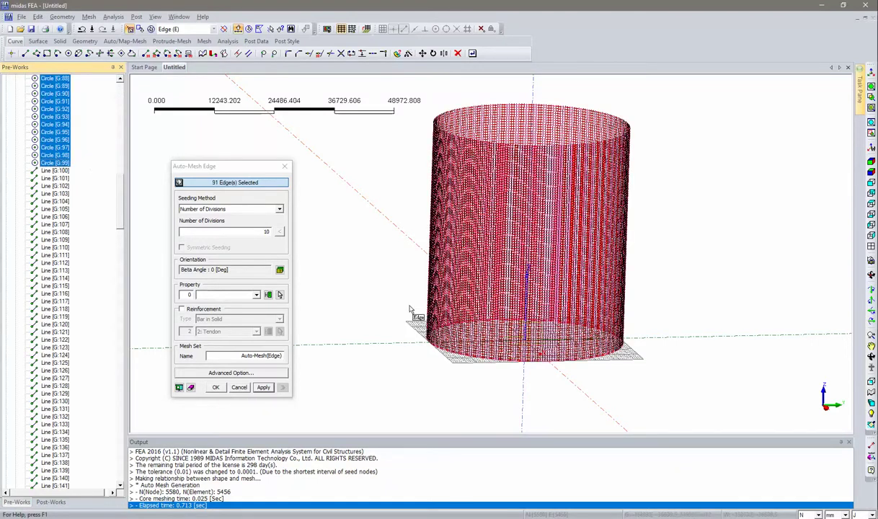
Step: Seed the selected circles by interval length with a value of 1000 mm
click(280, 209)
click(278, 217)
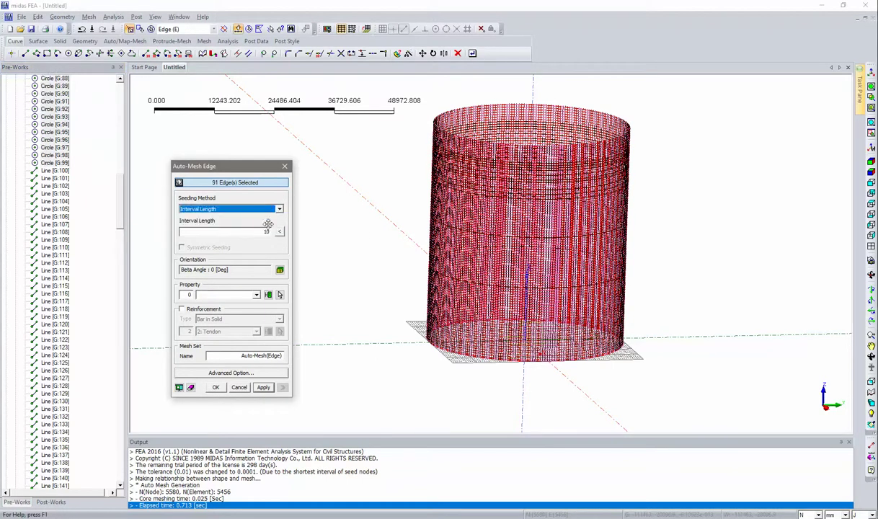
click(261, 232)
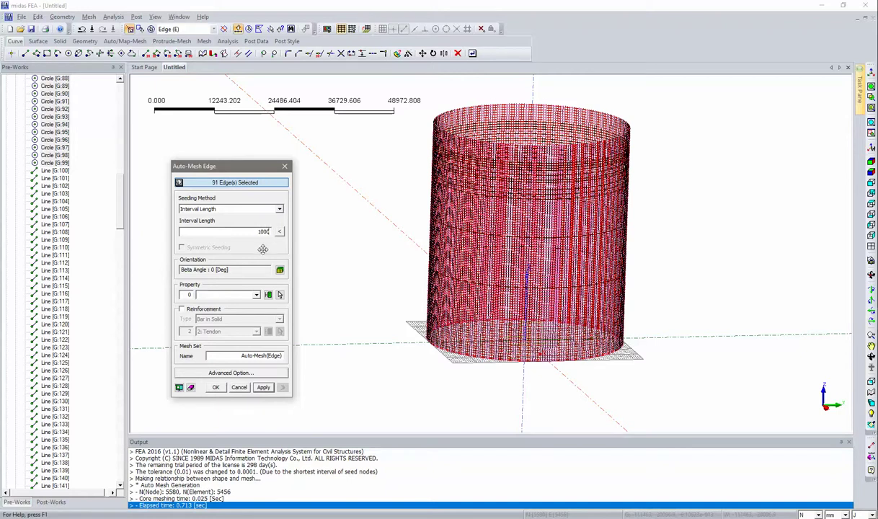
Step: Enable reinforcement for the circle edges and create a bar section property named Tendon as their mesh property
click(254, 294)
click(256, 295)
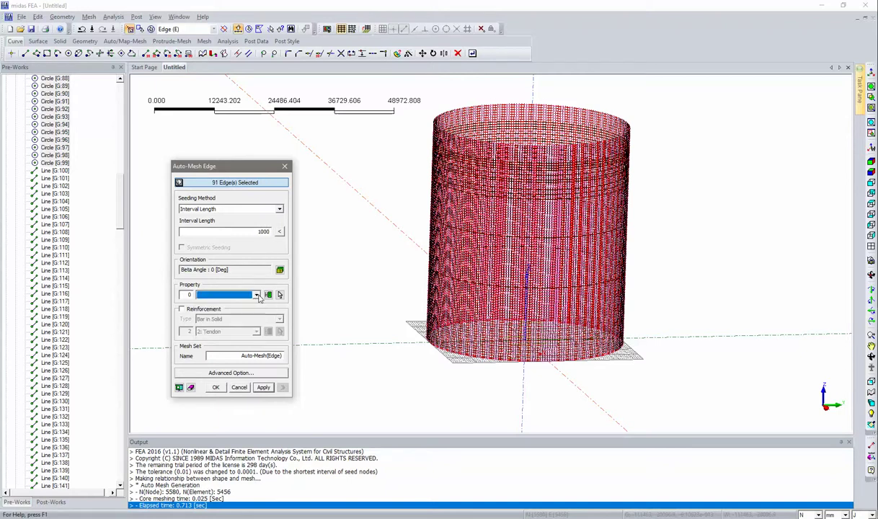
click(182, 309)
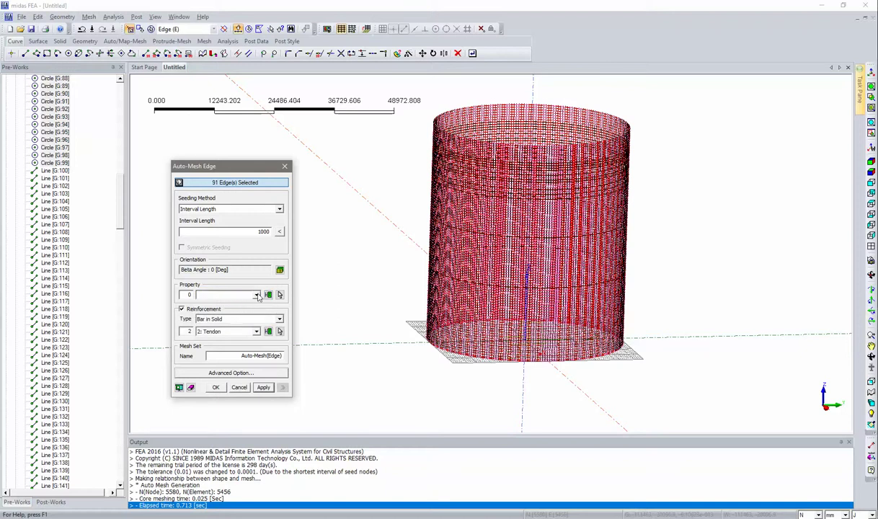
click(256, 295)
click(256, 295)
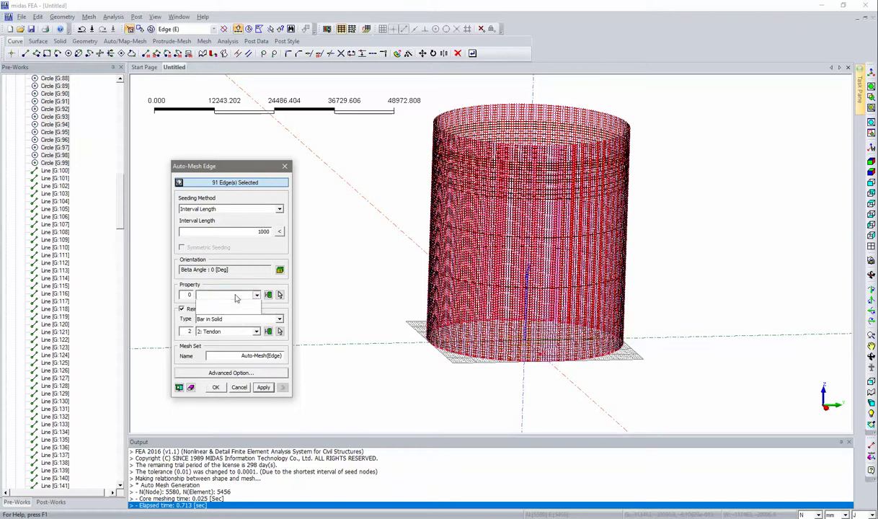
click(268, 294)
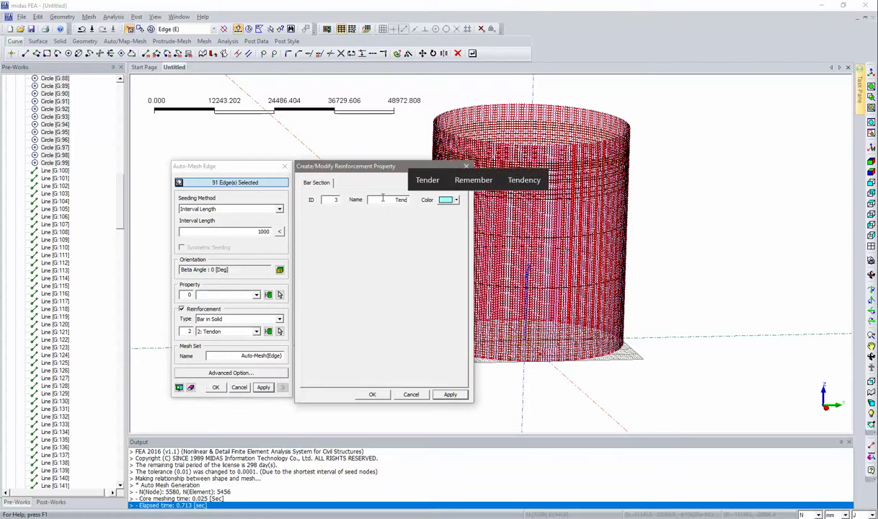
click(372, 395)
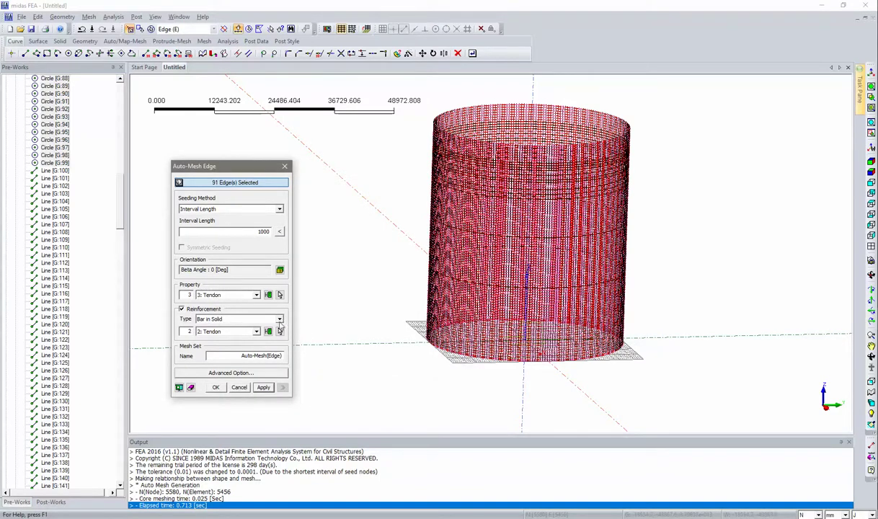
Step: Mesh the selected circles as Bar in Plate reinforcement with the mesh set name Circular Tendon, previewing the seeds first
click(273, 319)
click(263, 334)
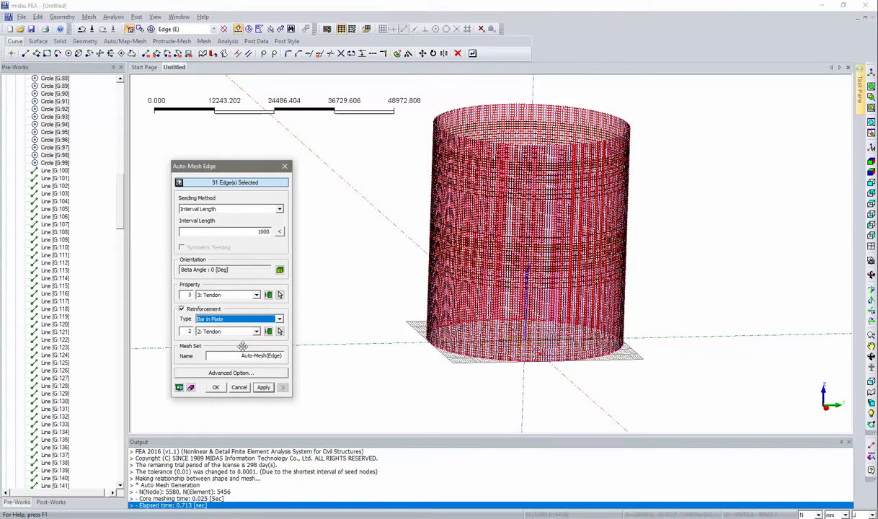
drag(241, 355, 281, 358)
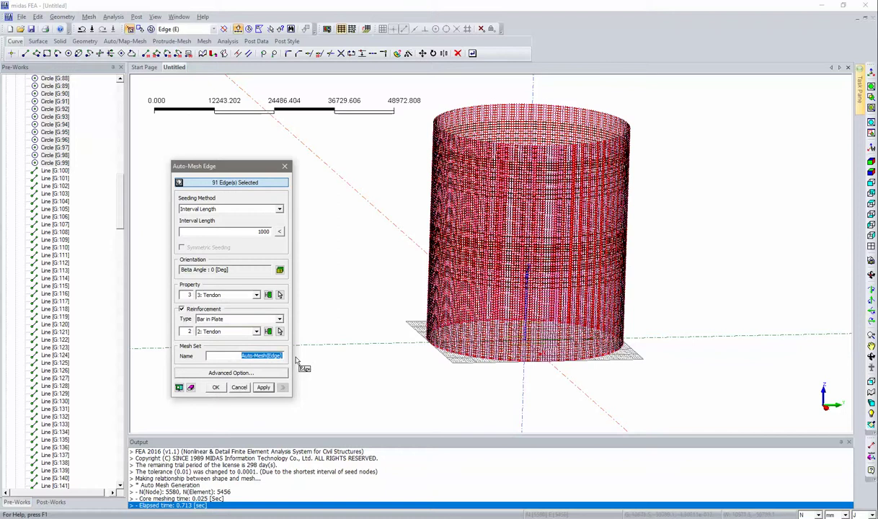
text(Circ)
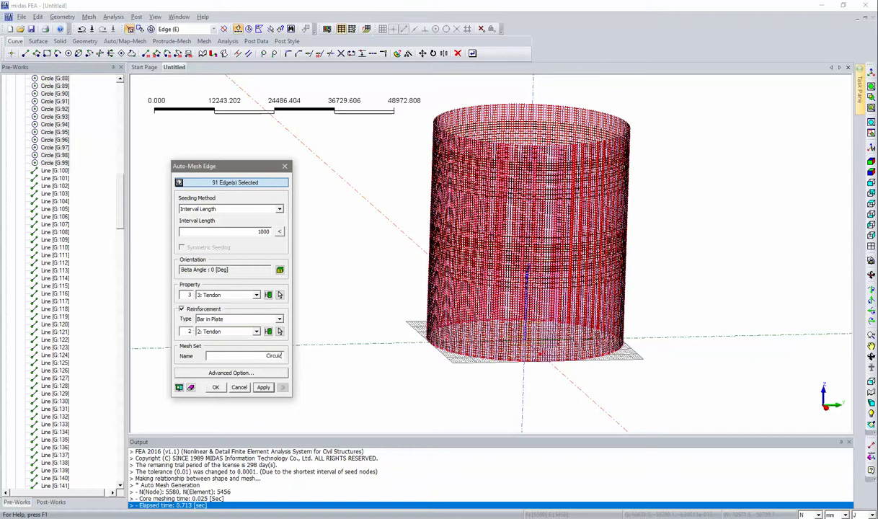
text(ular Tendon)
key(Return)
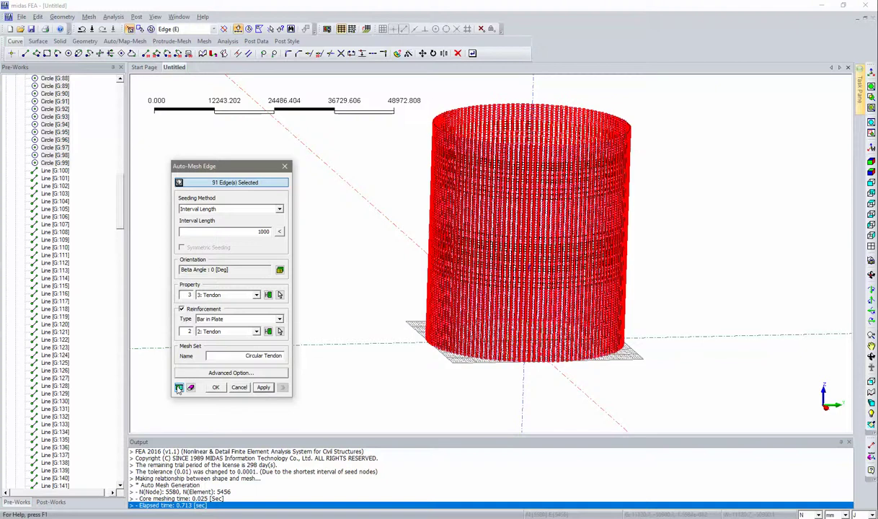
click(213, 388)
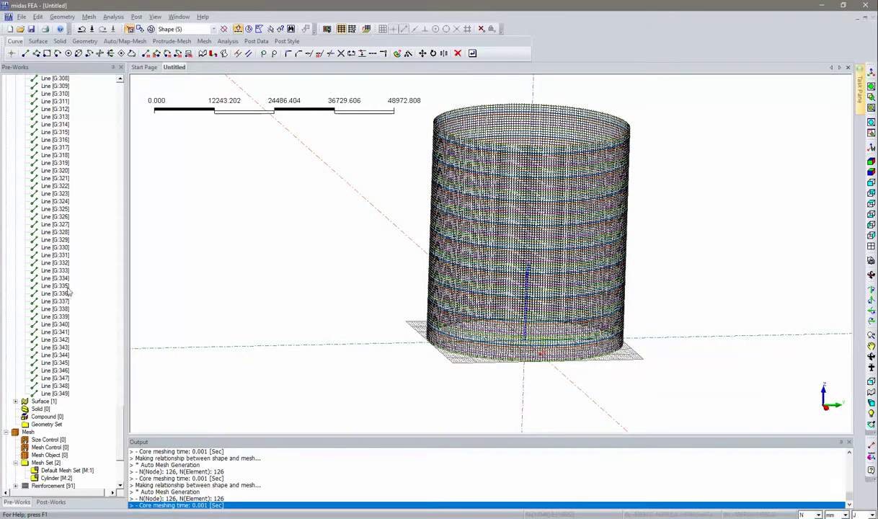
Step: Start another edge auto-mesh and select all the vertical lines, from Line [G:100] through Line [G:349]
click(94, 18)
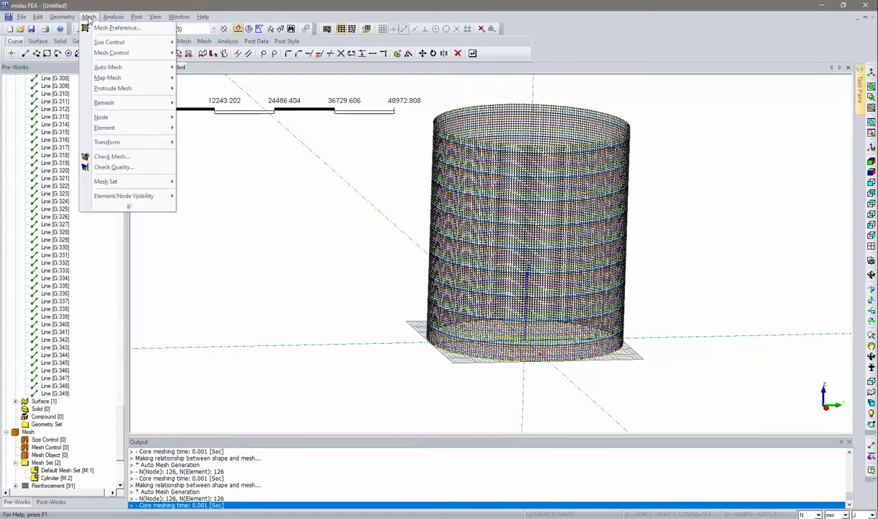
mouse_move(119, 69)
click(198, 67)
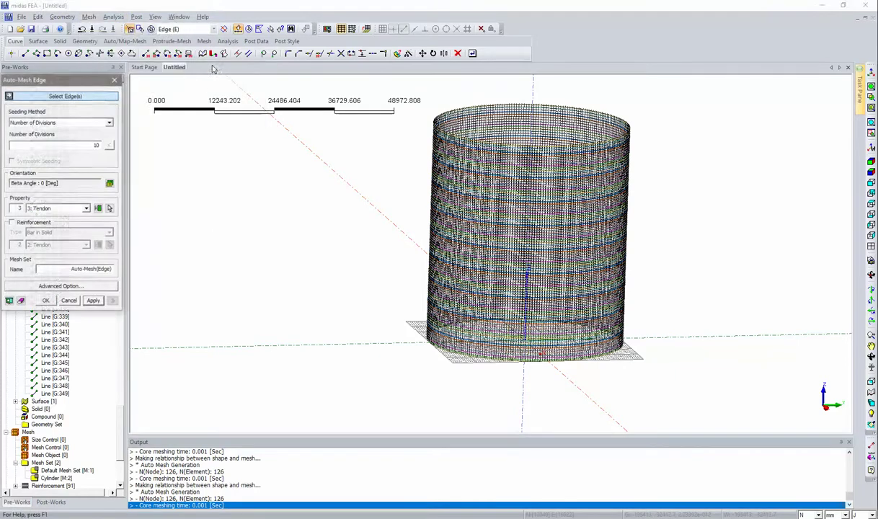
drag(65, 72, 284, 93)
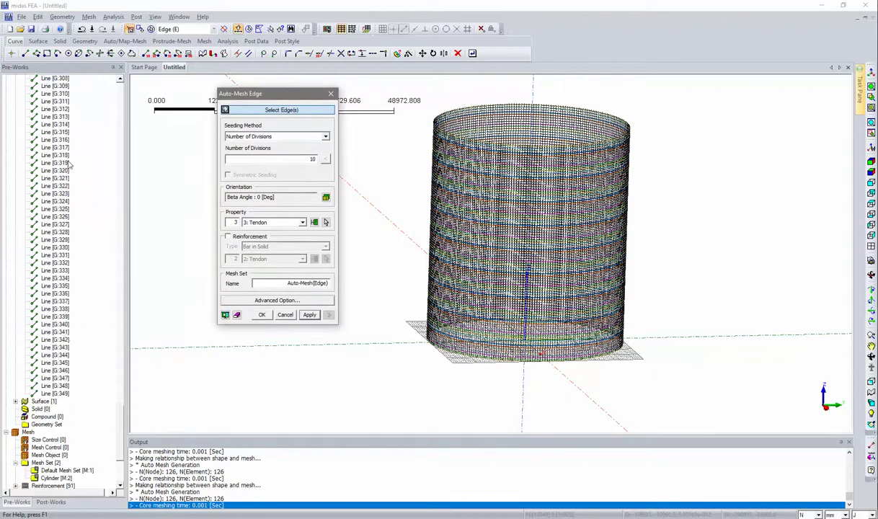
click(58, 394)
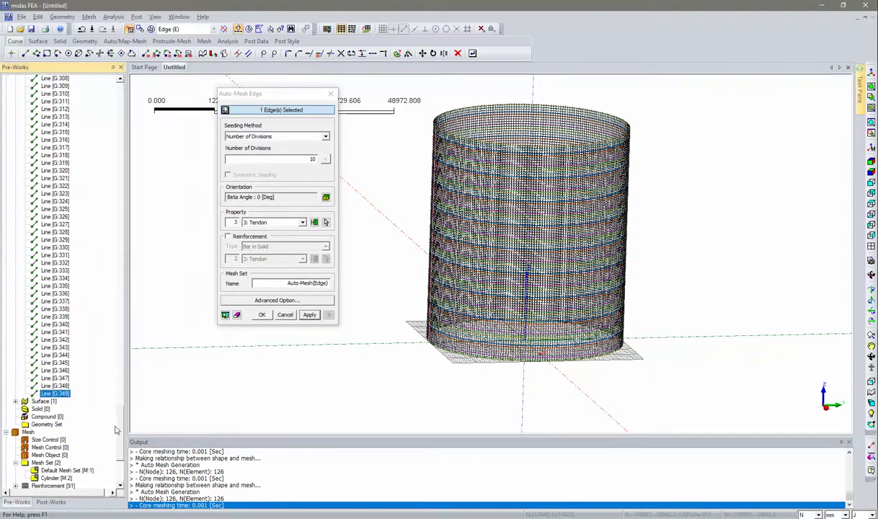
drag(117, 414, 120, 199)
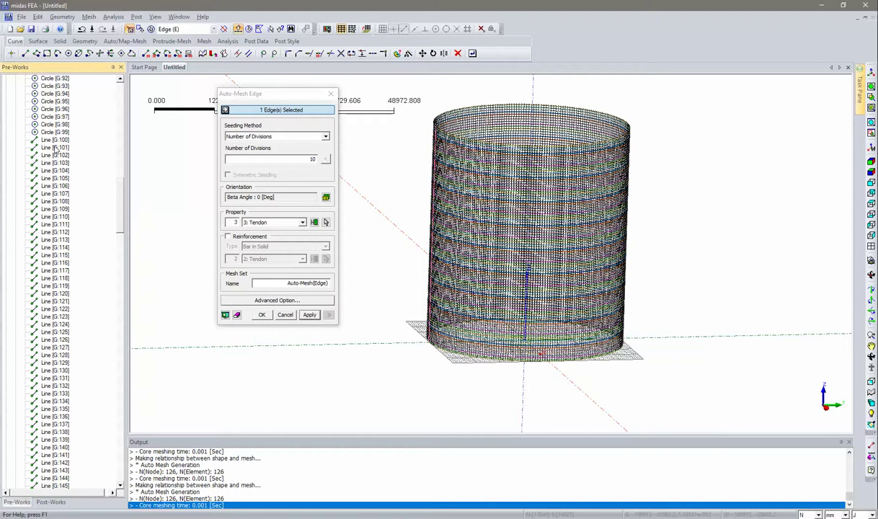
shift+click(57, 142)
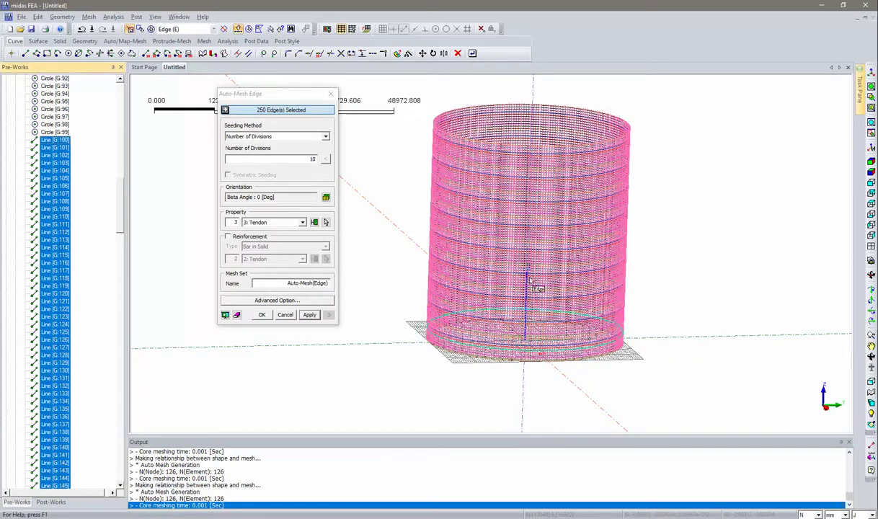
Step: Seed the vertical lines at a 1000 mm interval length and enable Bar in Plate reinforcement with the Tendon properties
click(326, 137)
click(300, 149)
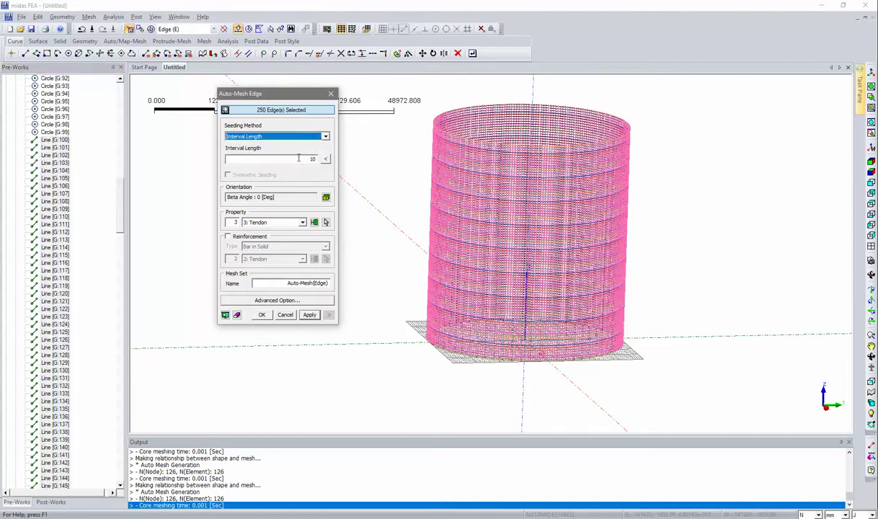
click(299, 158)
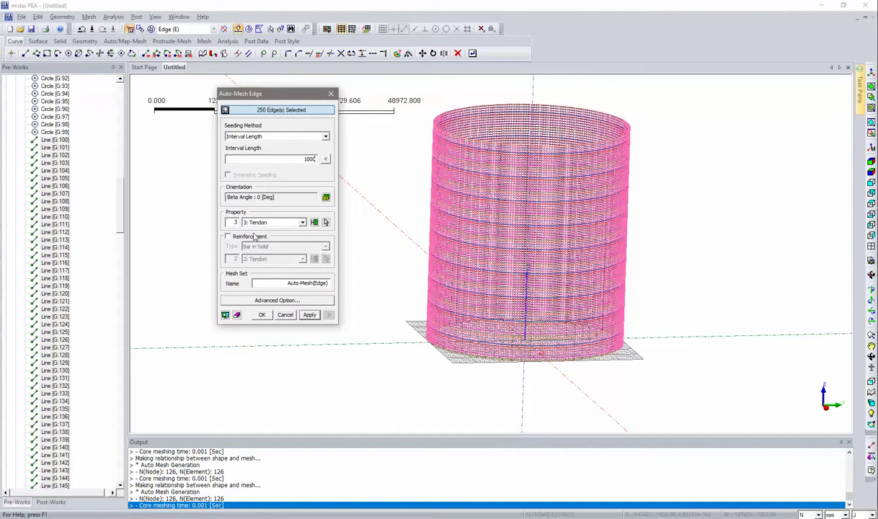
click(228, 237)
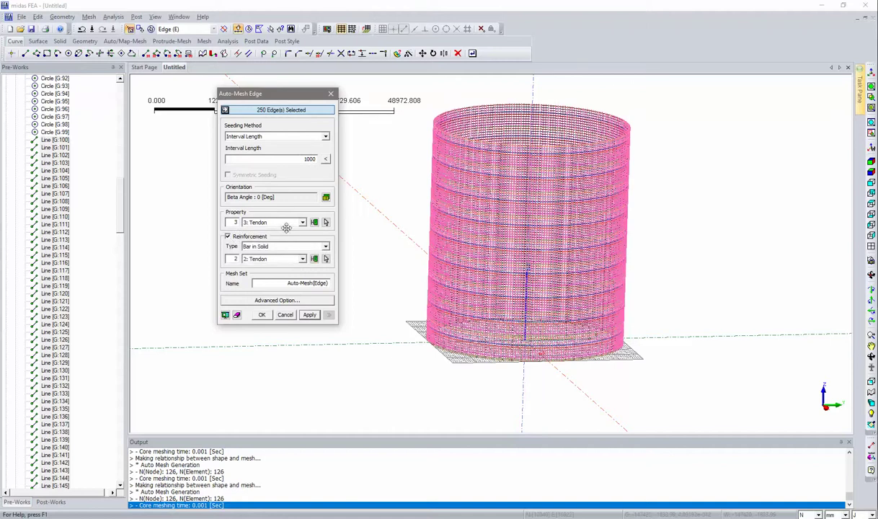
click(301, 224)
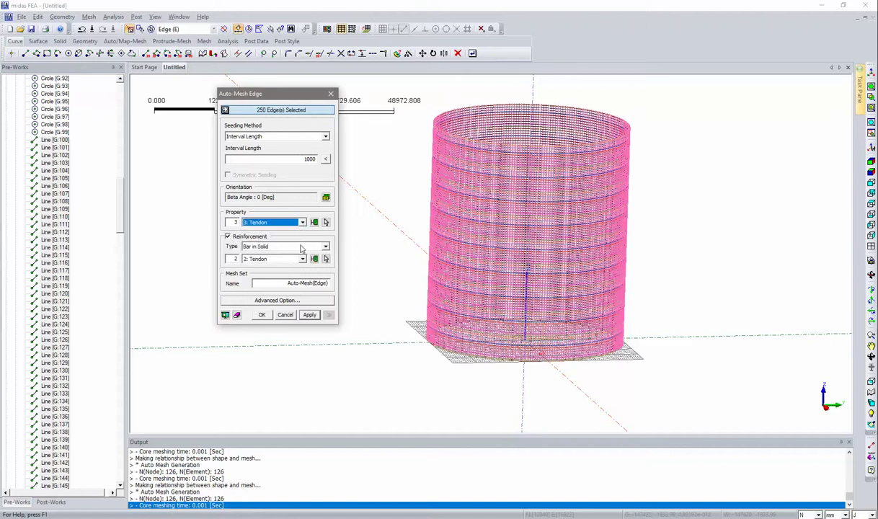
click(289, 247)
click(292, 262)
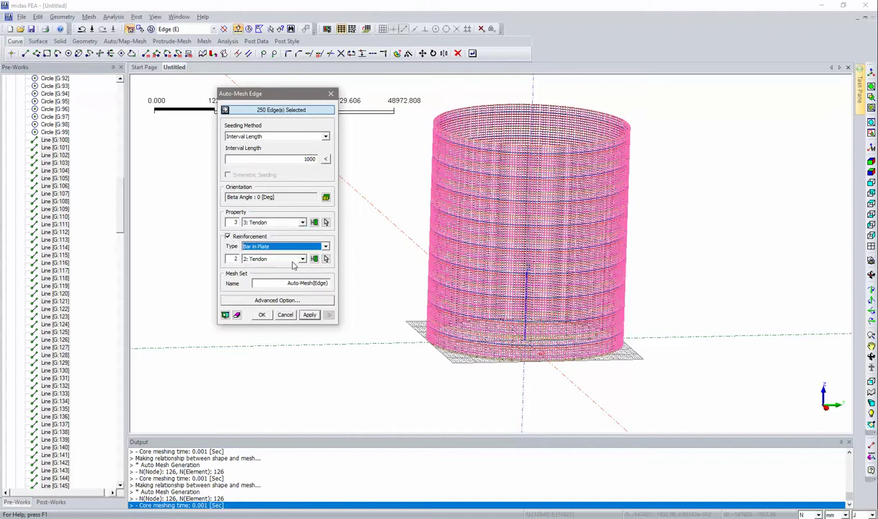
Step: Name the mesh set Vertical Tendon, preview the seeds and generate the vertical line mesh
click(332, 283)
key(BackSpace)
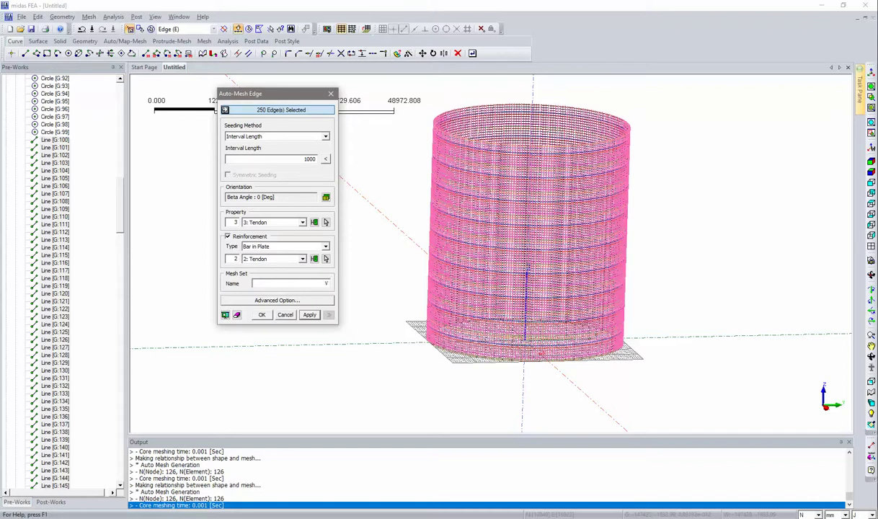
text(Vertical Tendon)
click(225, 314)
click(262, 315)
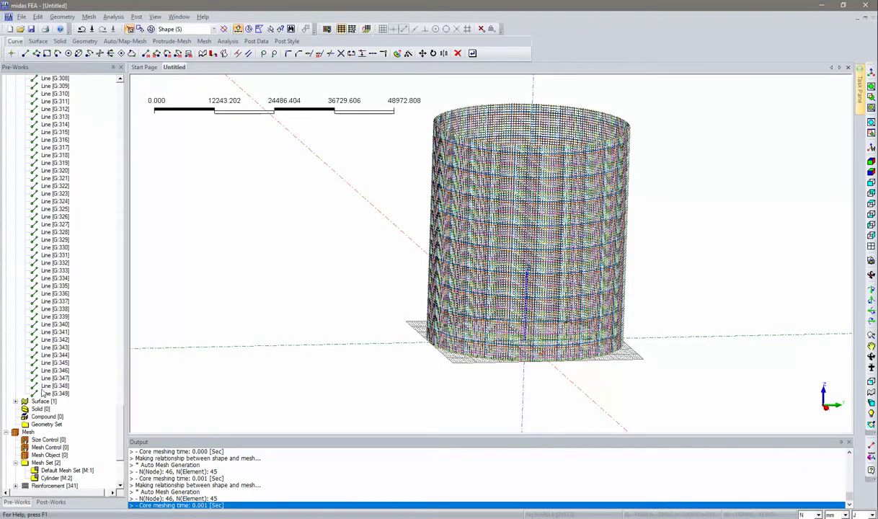
Step: Collapse the Geometry and Mesh Set branches of the model tree
scroll(98, 270, up, 20)
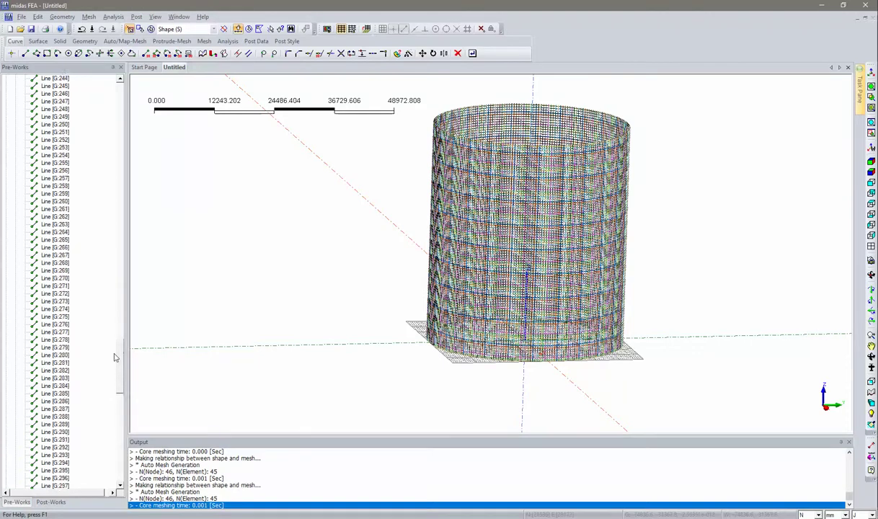
drag(114, 357, 109, 101)
click(6, 109)
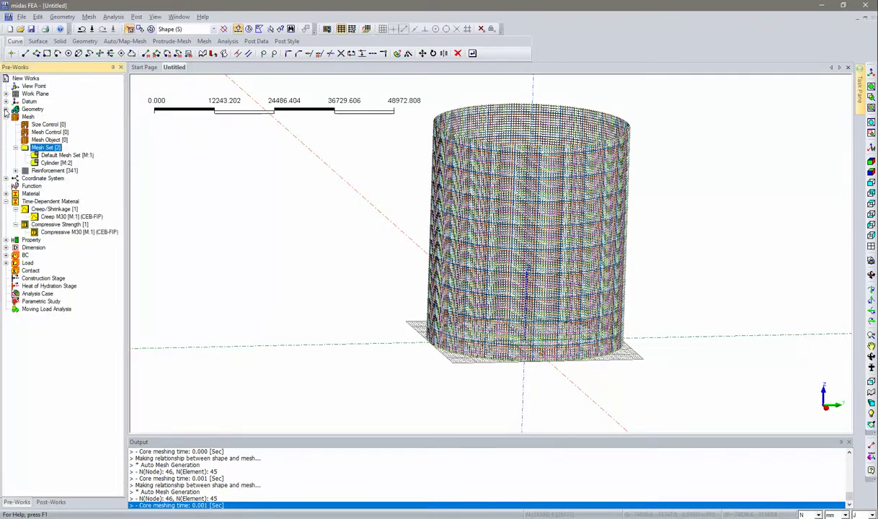
click(15, 147)
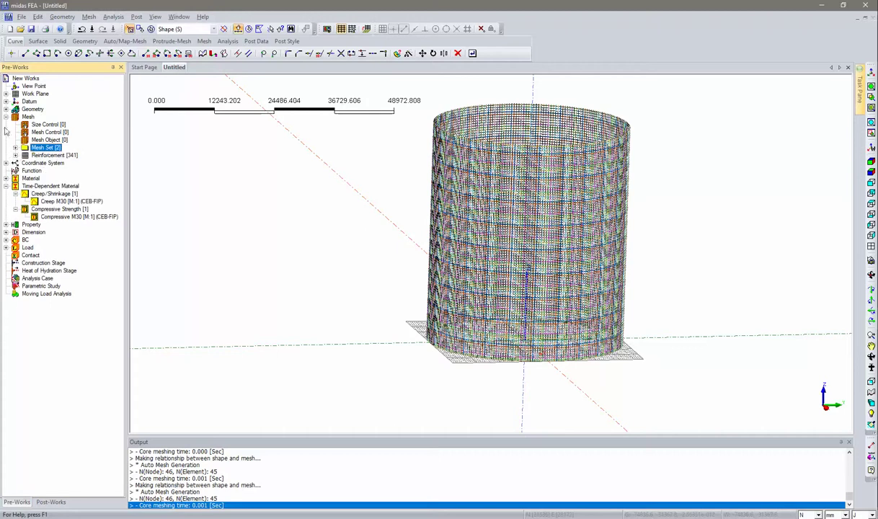
Step: Collapse the Mesh branch and save the model to the Desktop as Tank
click(6, 117)
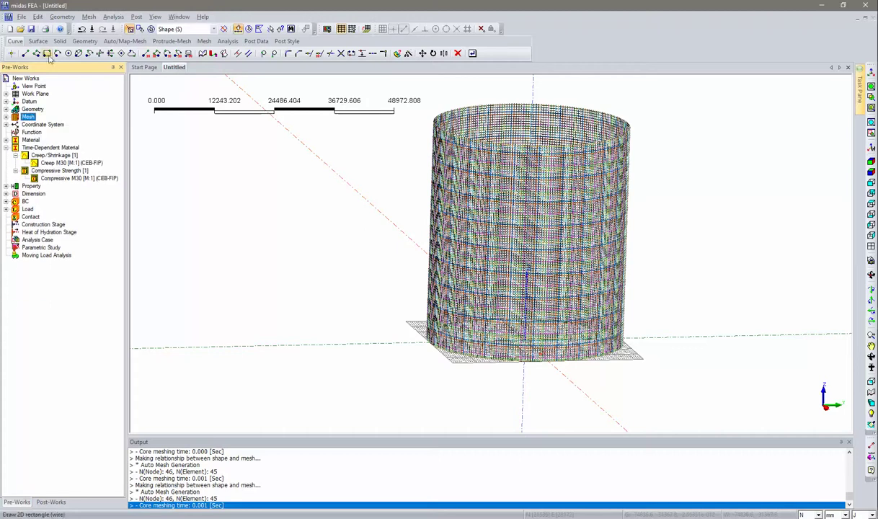
click(21, 17)
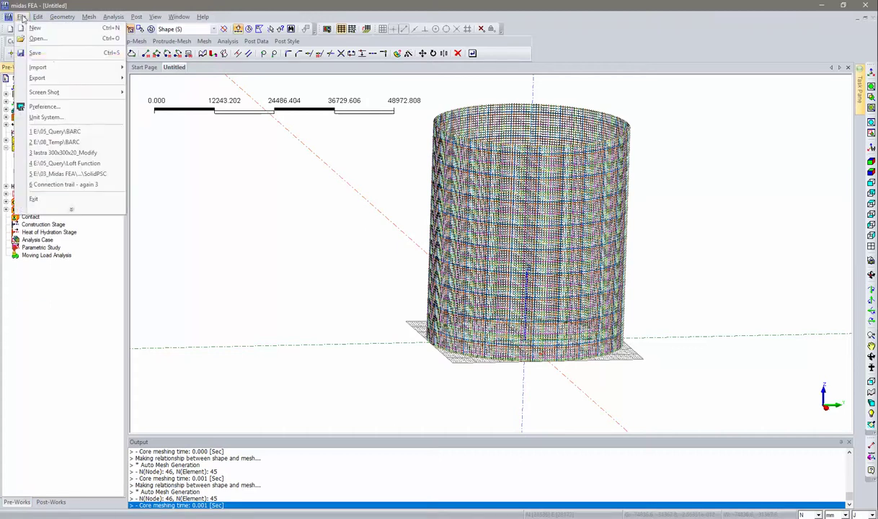
click(49, 54)
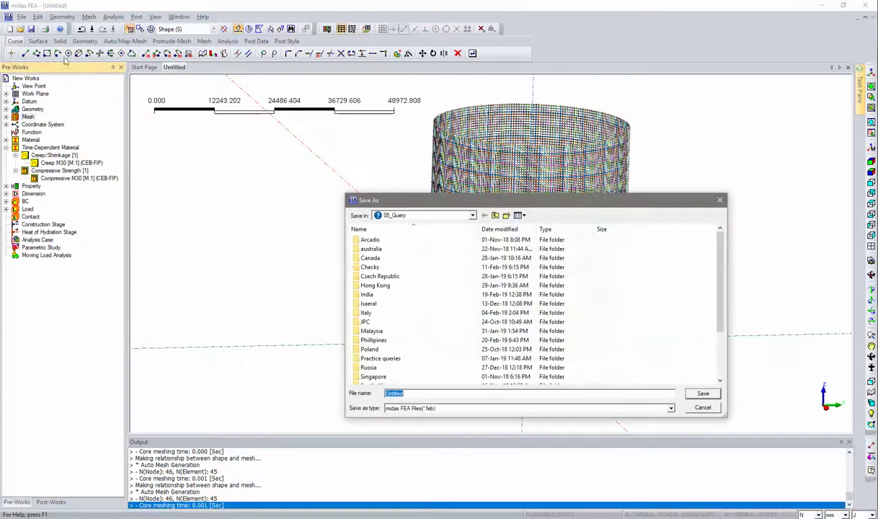
click(472, 216)
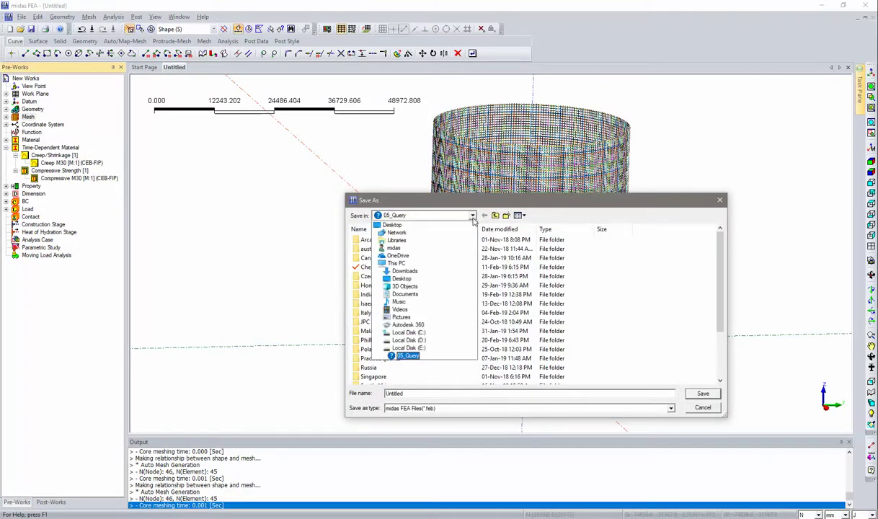
click(412, 224)
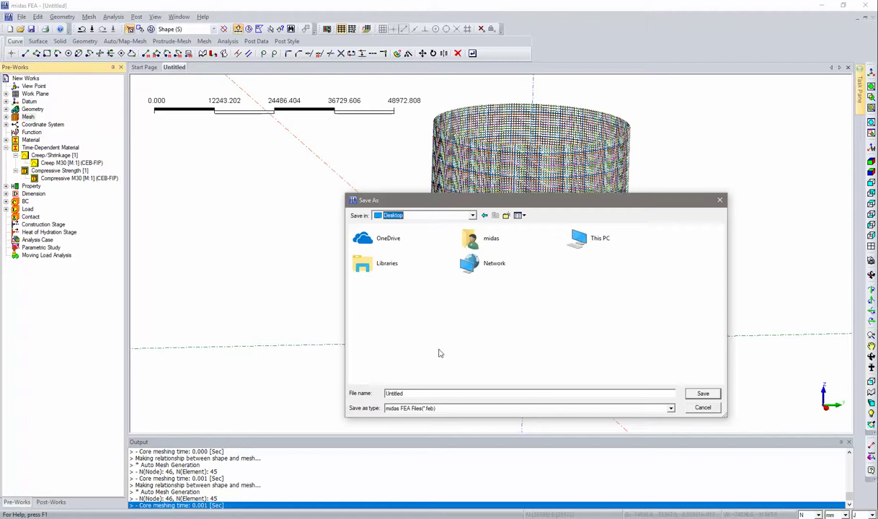
double_click(425, 394)
text(Cylinder)
key(BackSpace)
text(Tank)
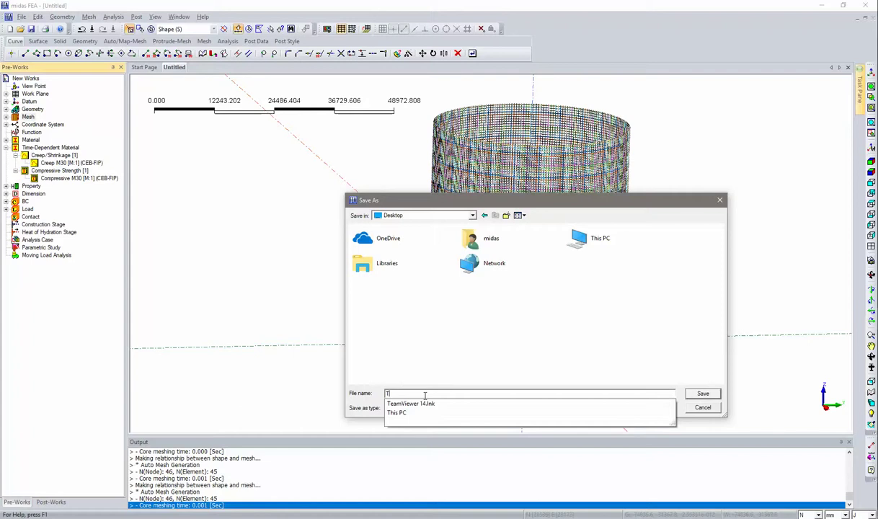
click(703, 394)
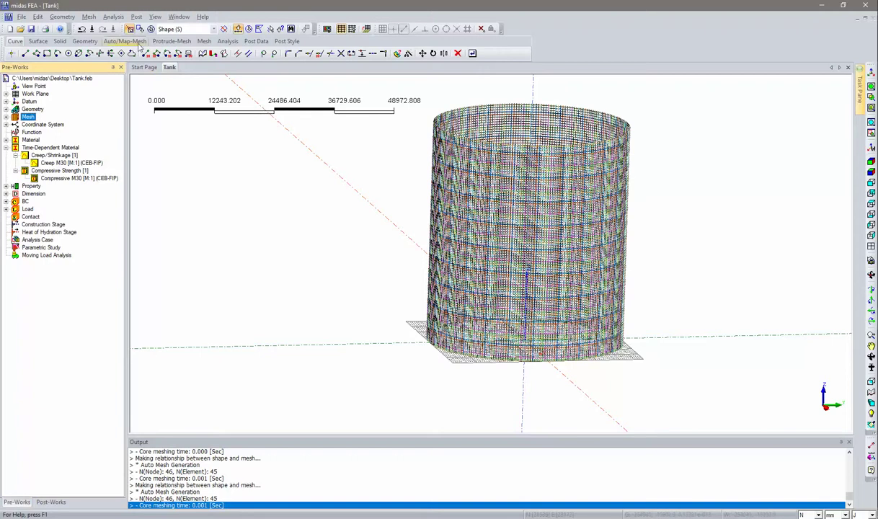
click(111, 17)
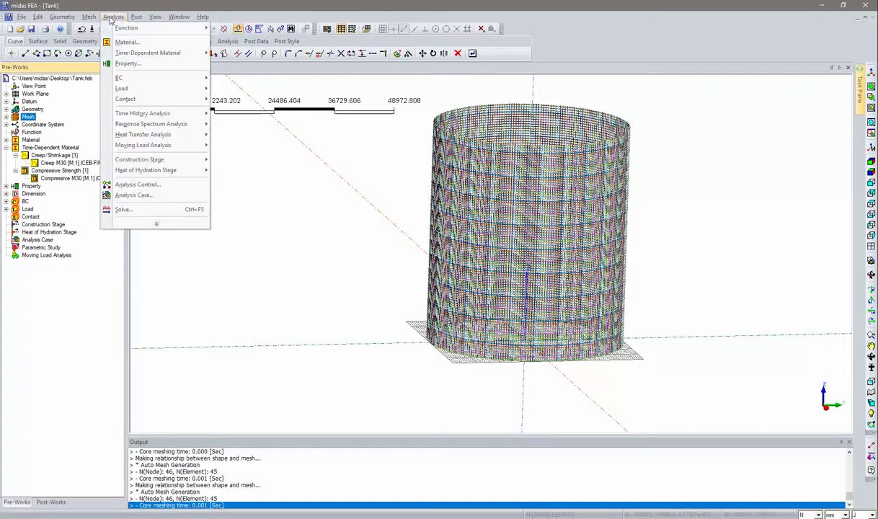
mouse_move(147, 88)
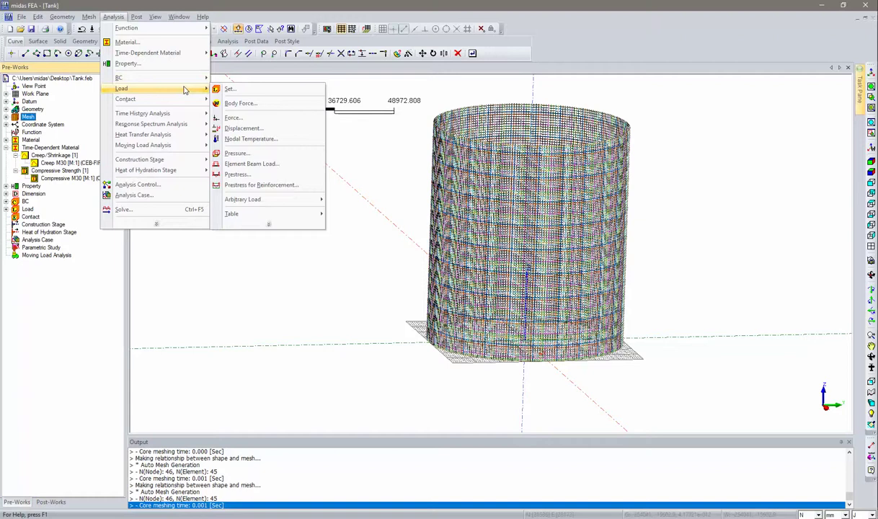
mouse_move(189, 80)
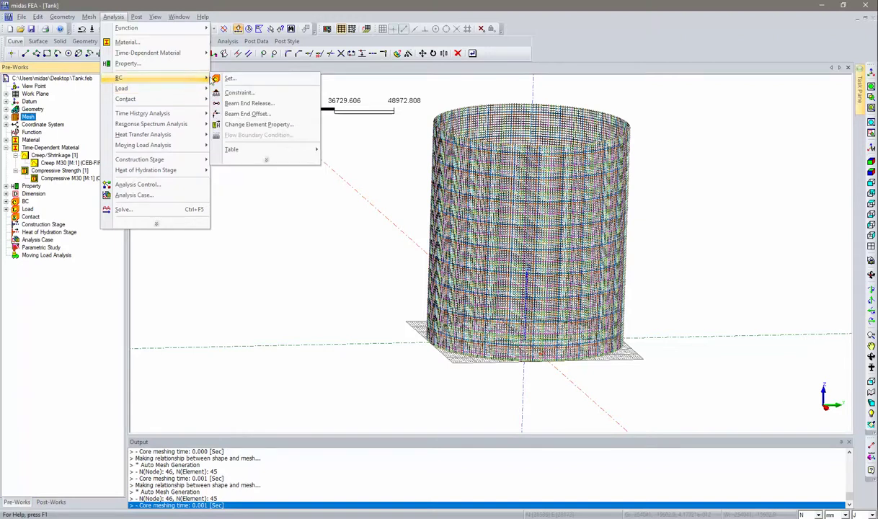
click(237, 93)
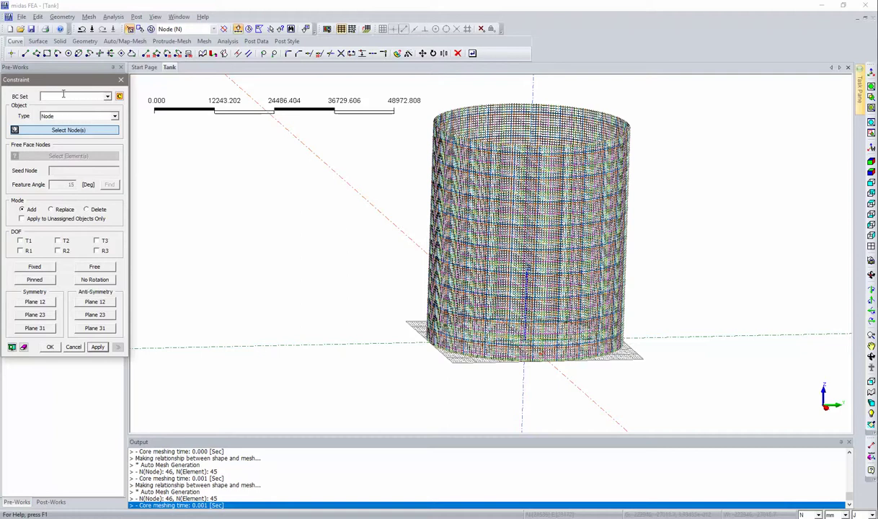
text(Bottom)
drag(68, 80, 124, 198)
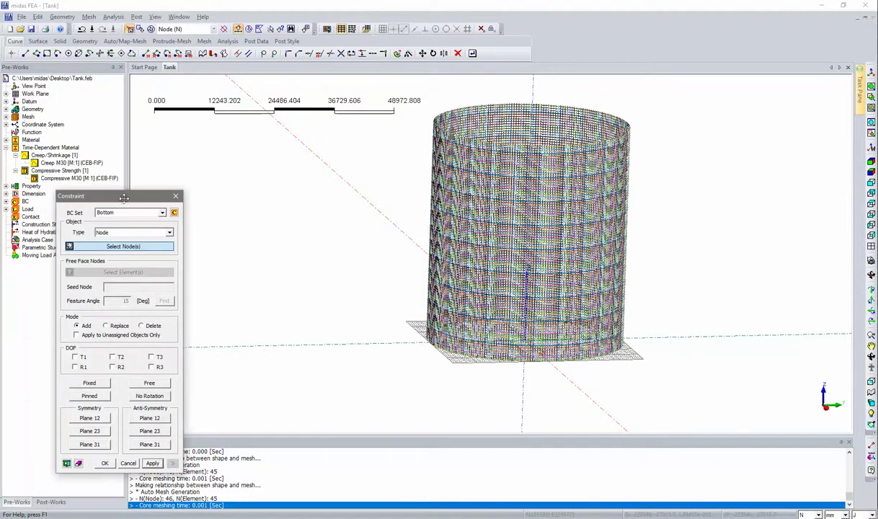
Step: Hide all the geometry and show the whole mesh
right_click(32, 110)
click(54, 126)
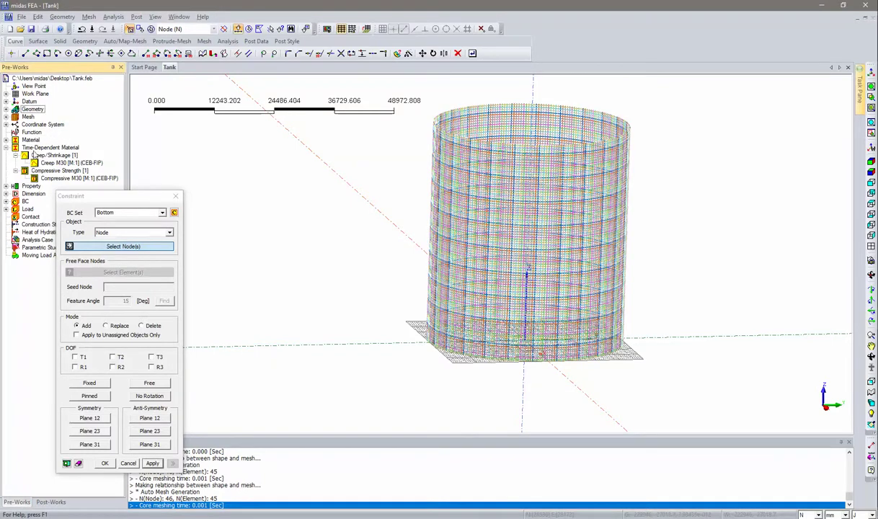
right_click(29, 117)
click(58, 124)
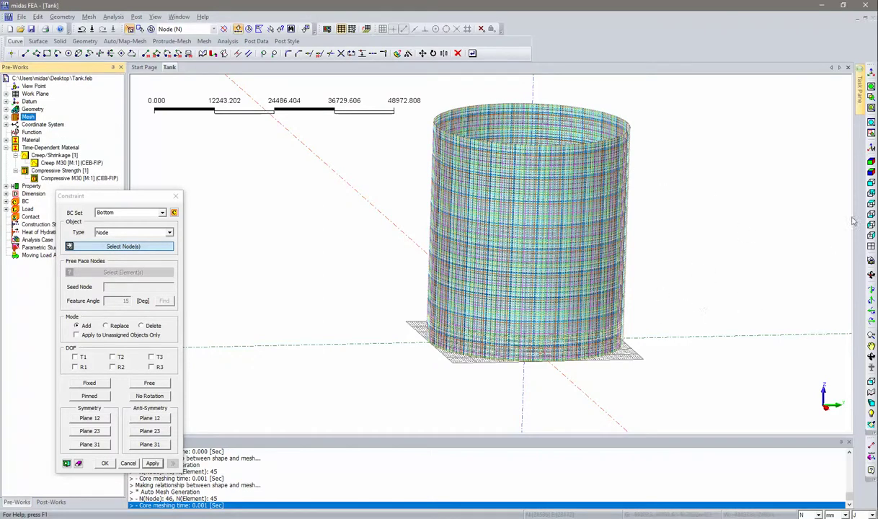
Step: Try to select the nodes along the cylinder's base in the front view for the constraint
click(871, 184)
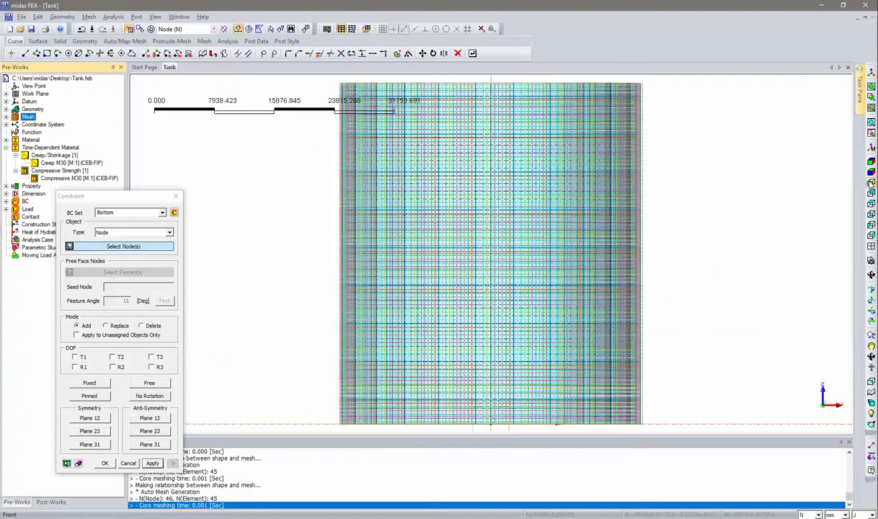
click(338, 427)
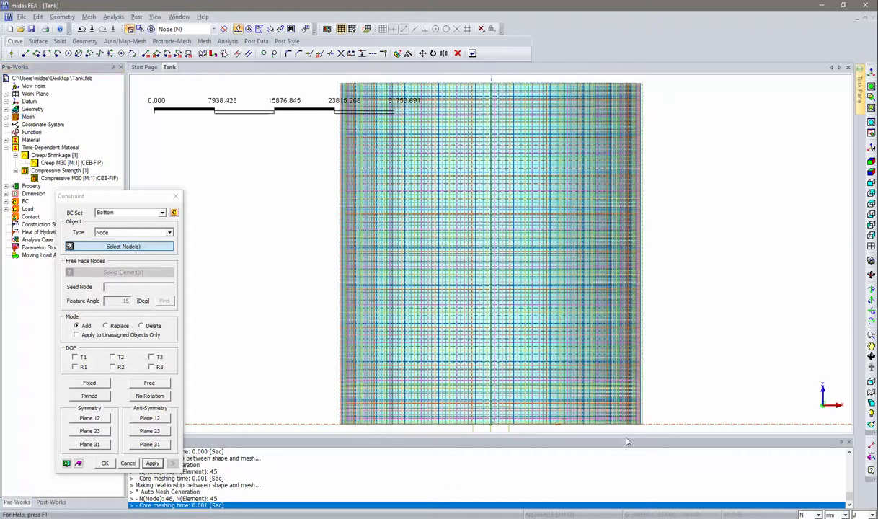
drag(644, 431, 645, 431)
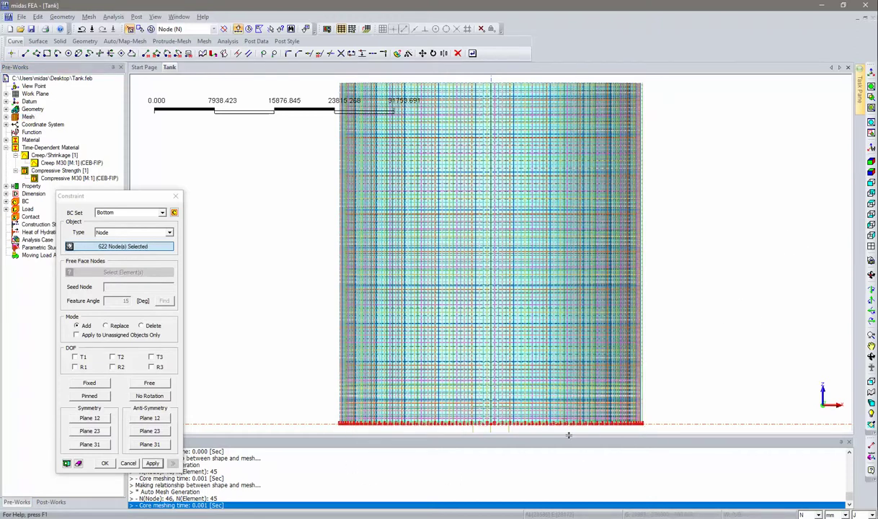
key(Escape)
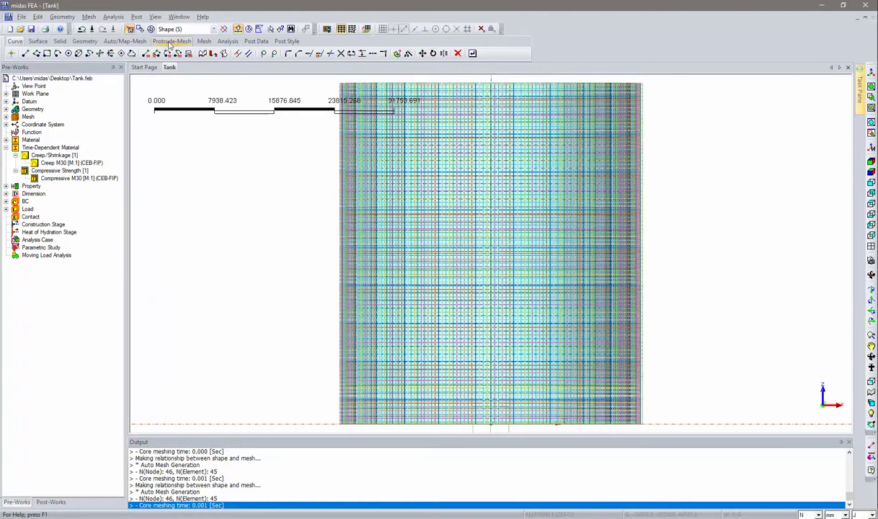
Step: Start a new nodal constraint and name its BC set Bottom
click(227, 41)
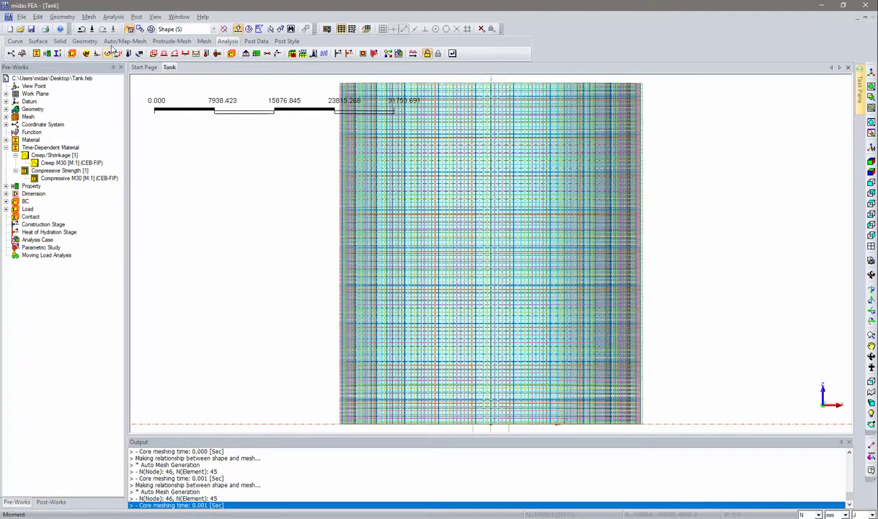
click(113, 16)
mouse_move(166, 78)
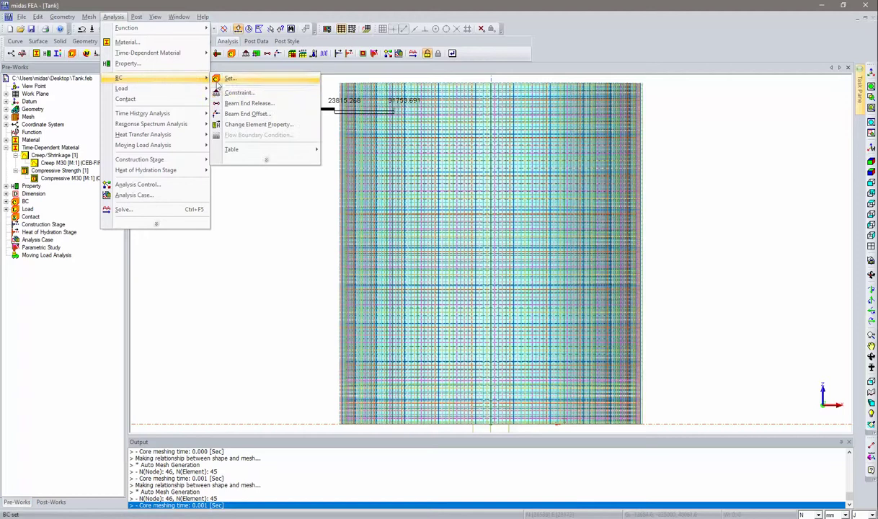
click(236, 93)
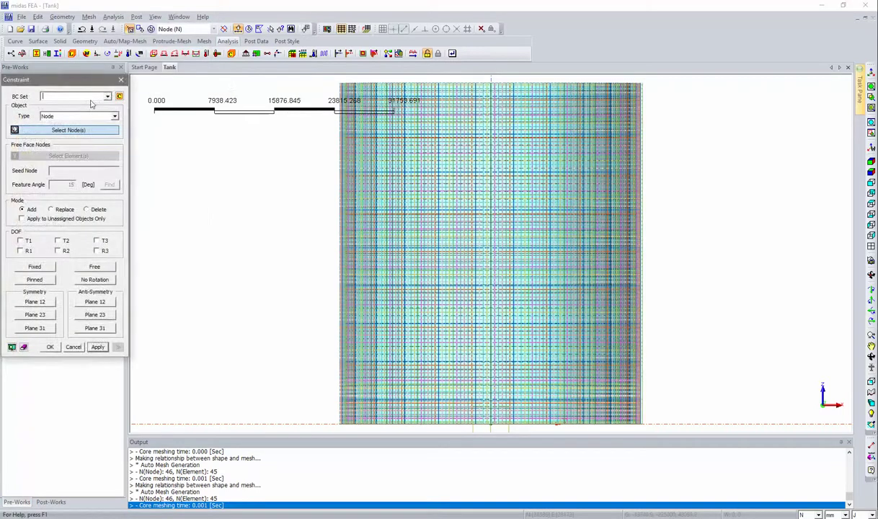
text(Bottom)
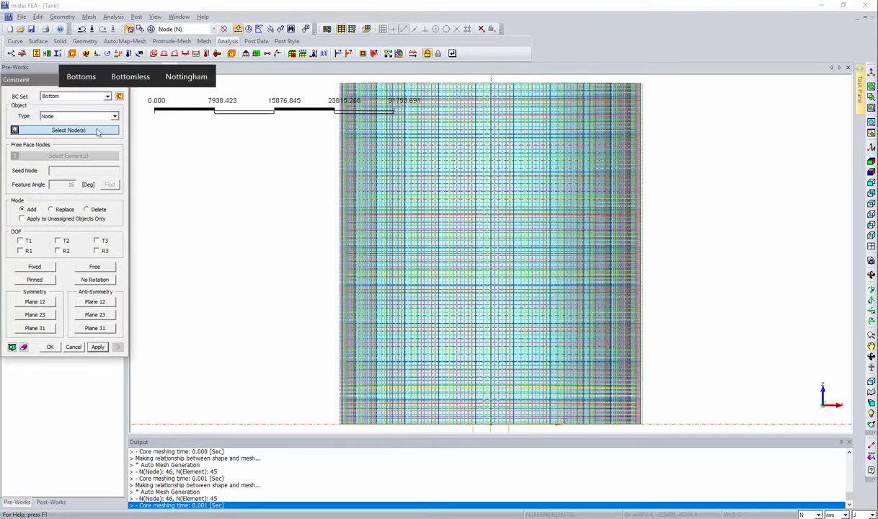
key(Return)
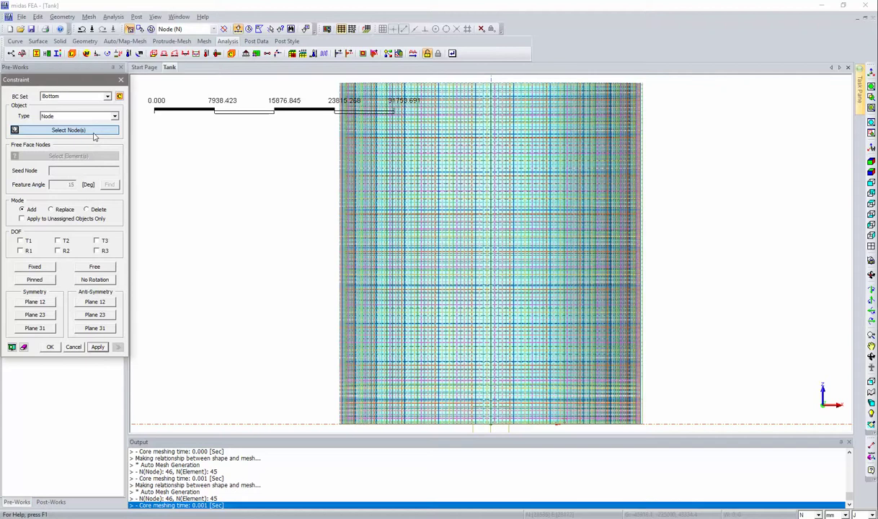
Step: Select the row of nodes along the cylinder's bottom edge in the front view
scroll(320, 406, up, 3)
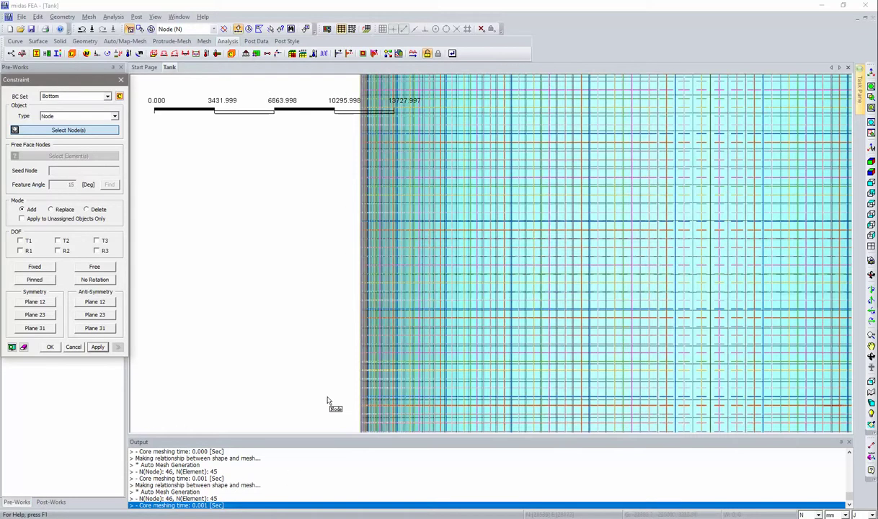
middle_drag(290, 331, 281, 308)
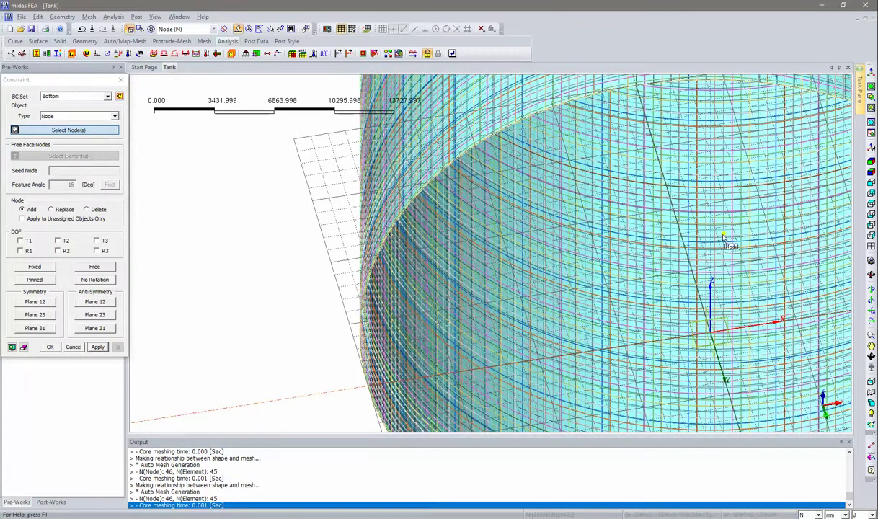
click(870, 184)
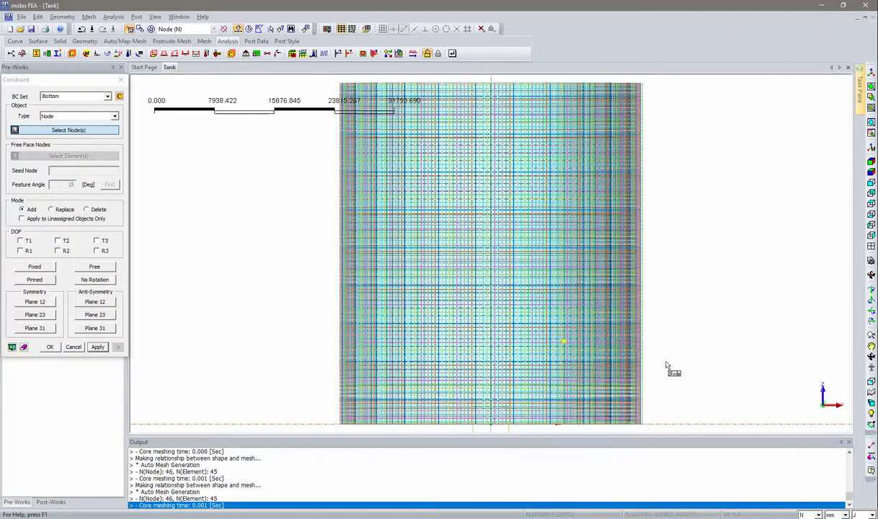
scroll(506, 361, up, 3)
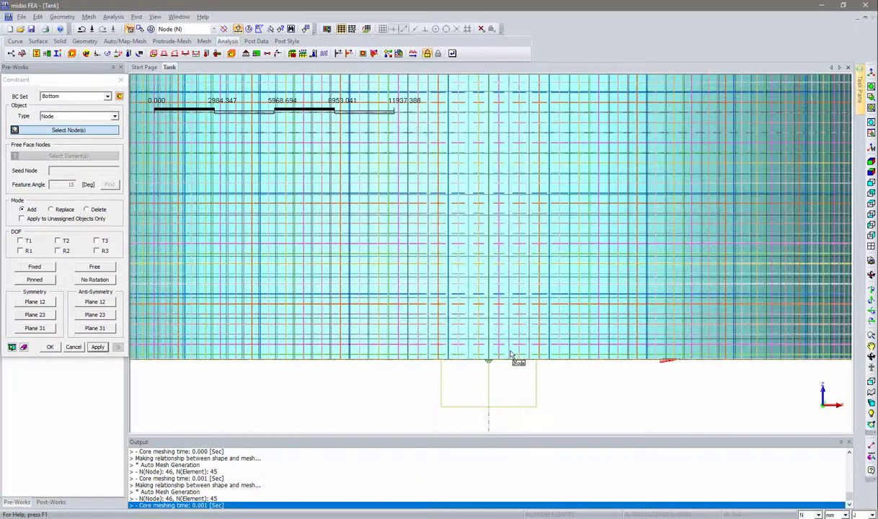
scroll(513, 358, down, 1)
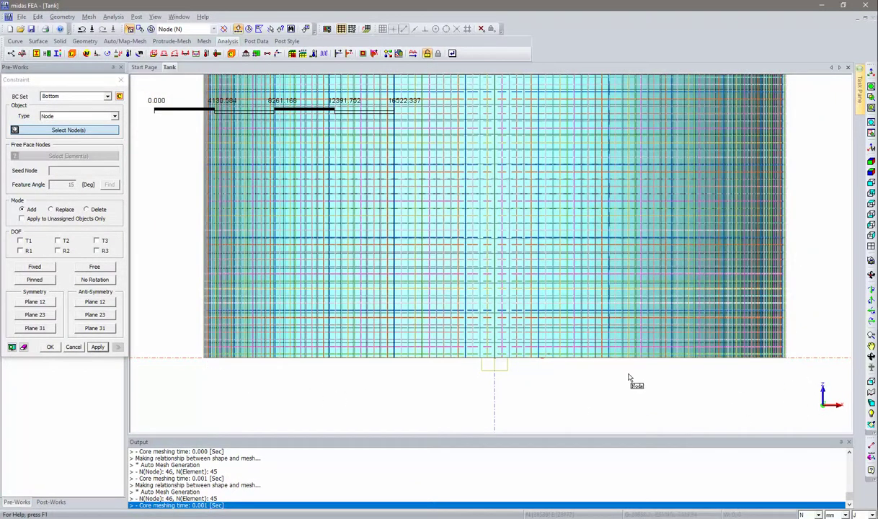
click(202, 358)
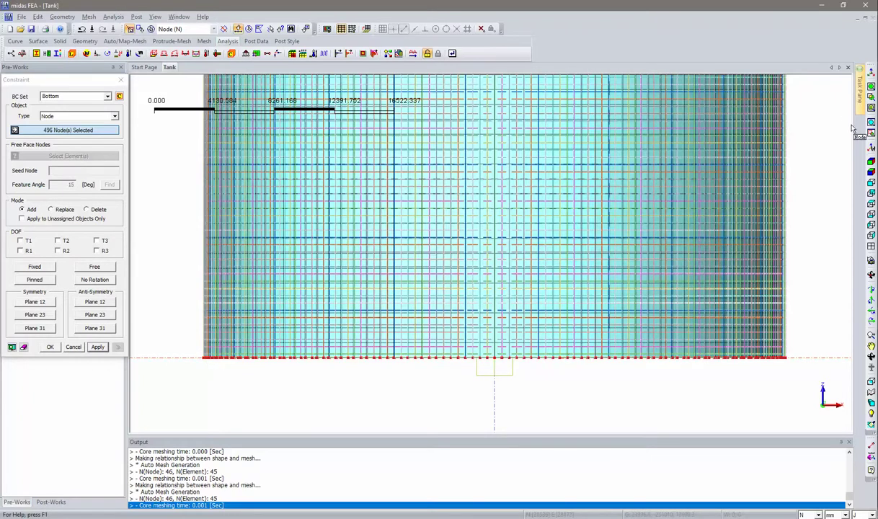
Step: Check the selected base nodes around the cylinder in 3D and abandon the constraint
click(869, 163)
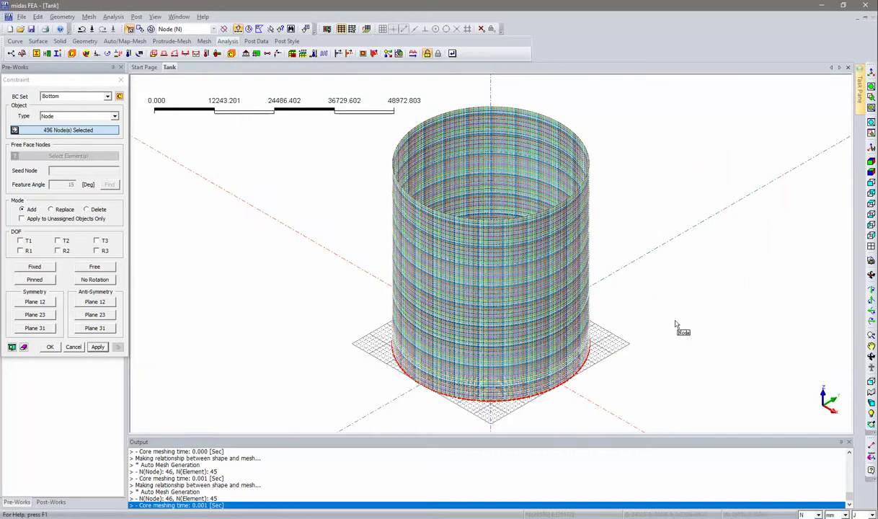
middle_drag(651, 353, 404, 349)
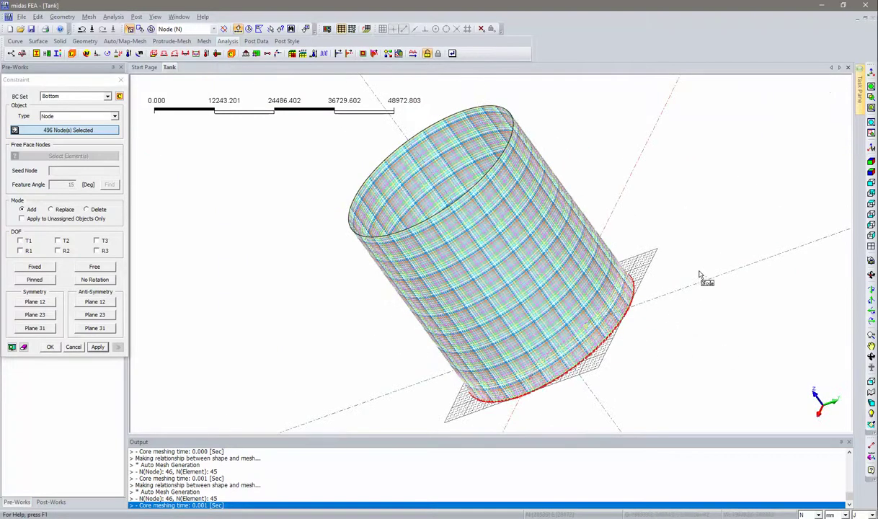
middle_drag(701, 278, 504, 346)
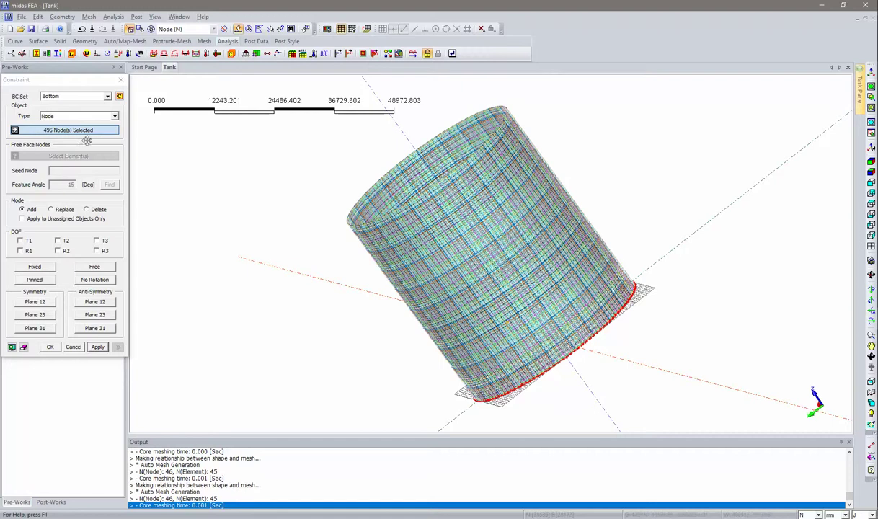
click(121, 81)
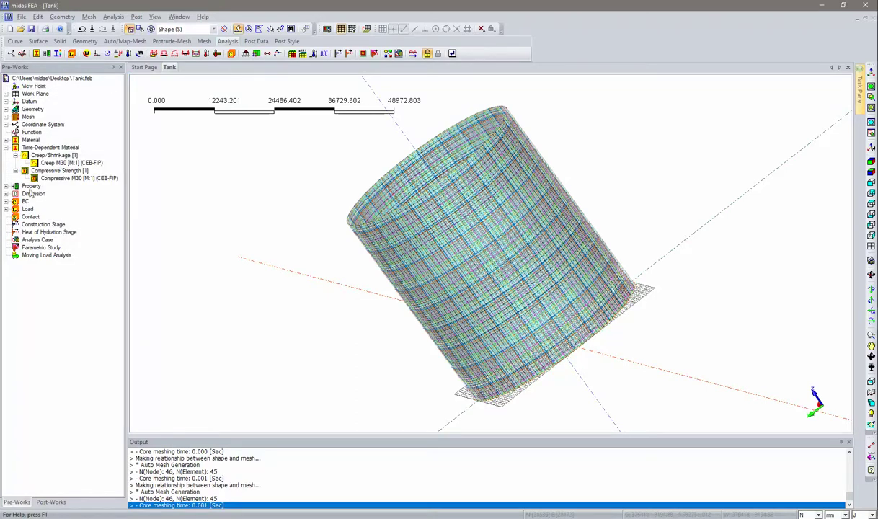
Step: Hide all reinforcement tendons in the model so that only the Cylinder mesh set is displayed
click(27, 116)
double_click(27, 116)
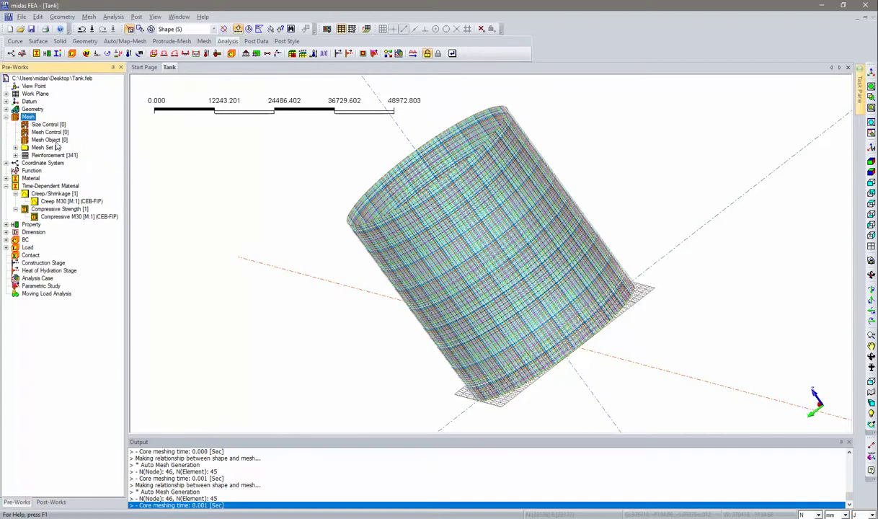
double_click(46, 147)
right_click(65, 162)
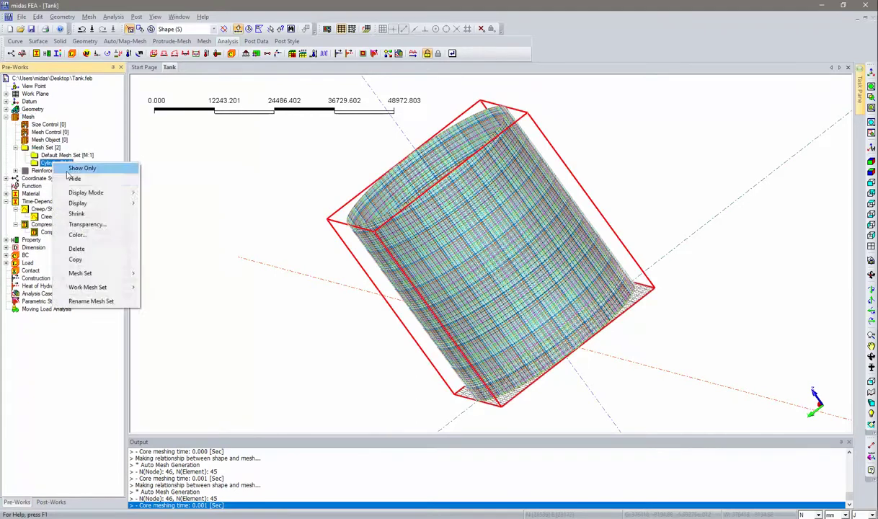
click(80, 168)
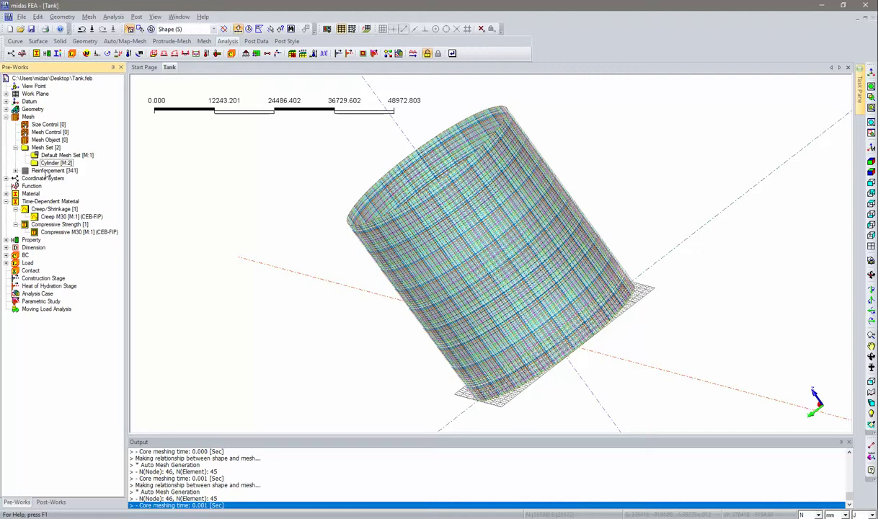
right_click(47, 171)
click(66, 187)
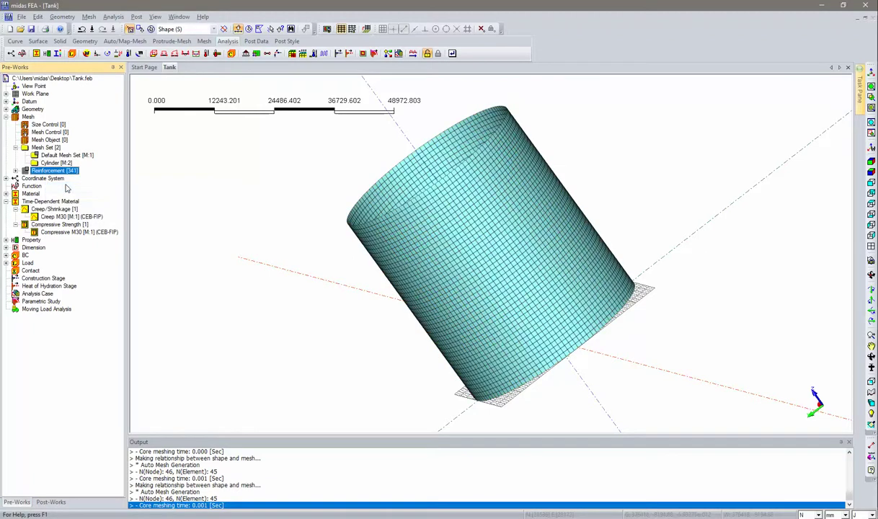
right_click(66, 163)
key(Escape)
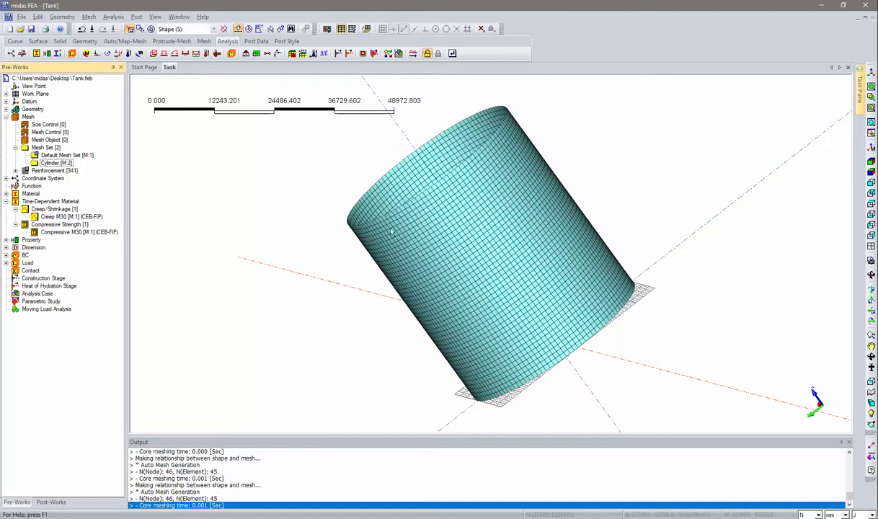
Step: Start a nodal constraint on the cylinder mesh and name its BC set Bottom
key(ctrl+shift+f)
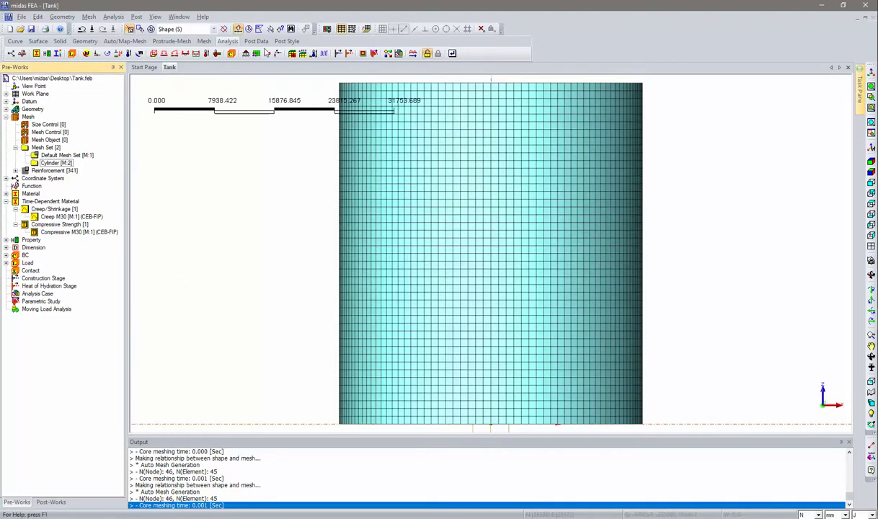
click(106, 20)
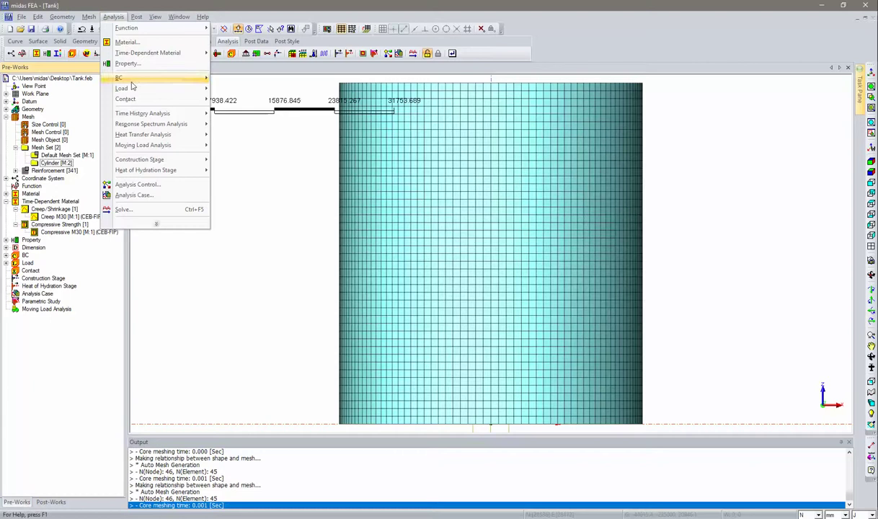
mouse_move(184, 78)
click(255, 91)
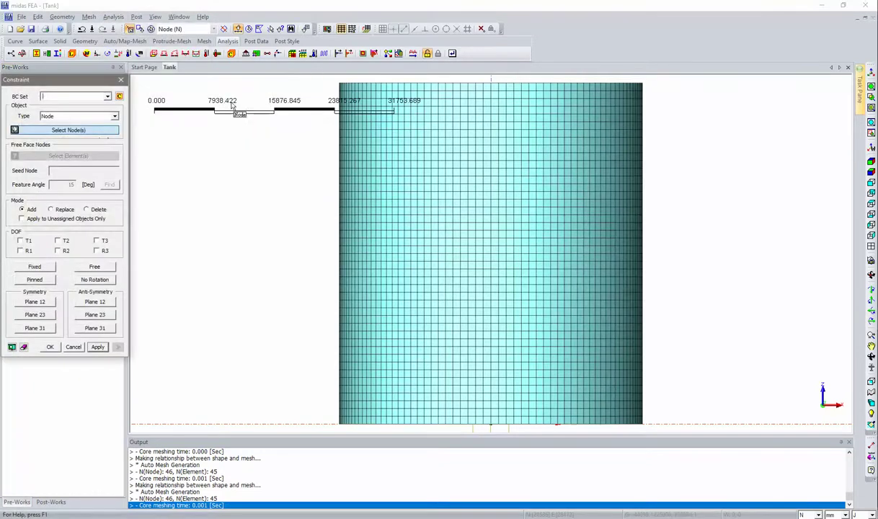
click(72, 97)
text(Bo)
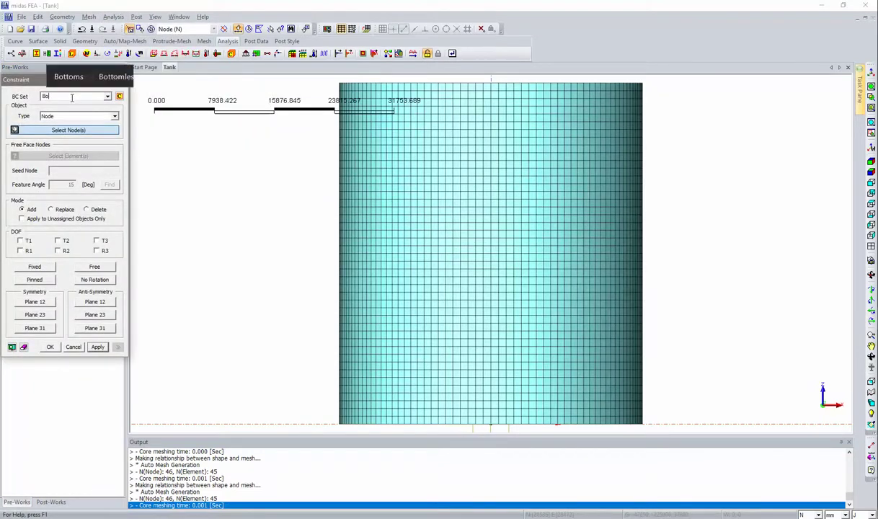
text(ttom)
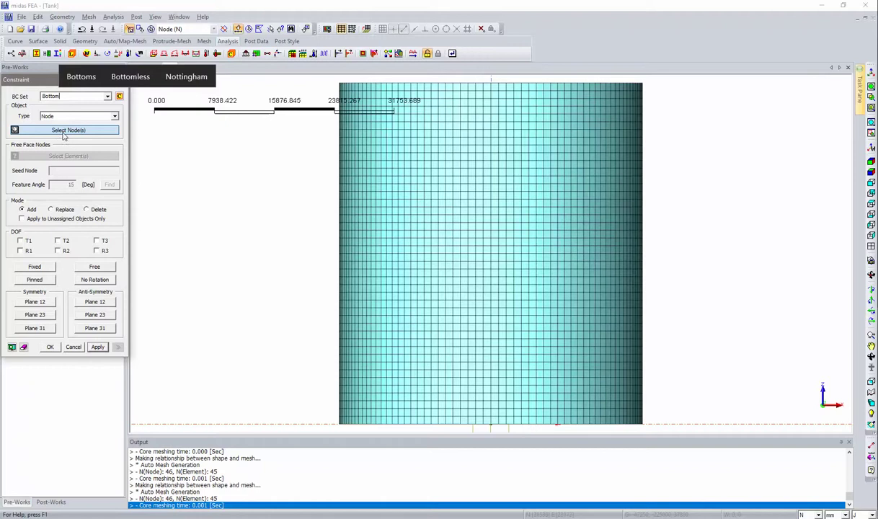
Step: Select the row of nodes along the cylinder's bottom edge and apply a fixed constraint in all six degrees of freedom
click(62, 129)
click(333, 417)
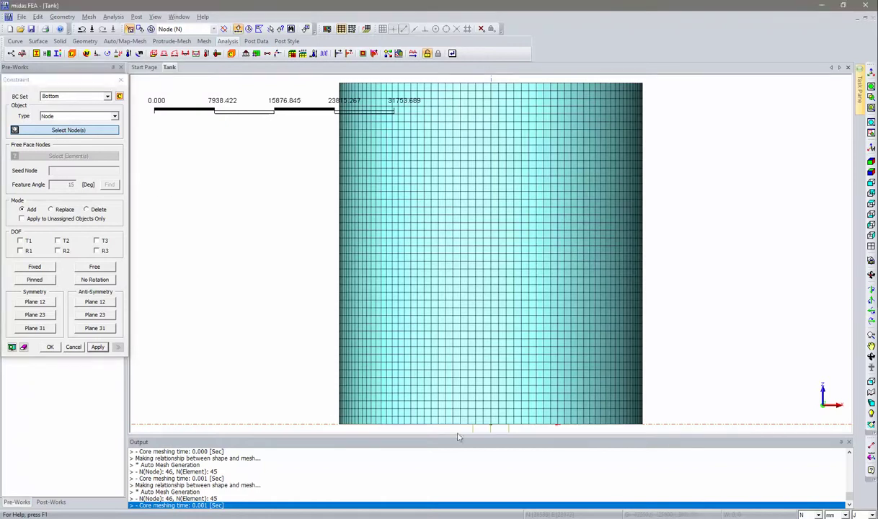
drag(658, 430, 659, 432)
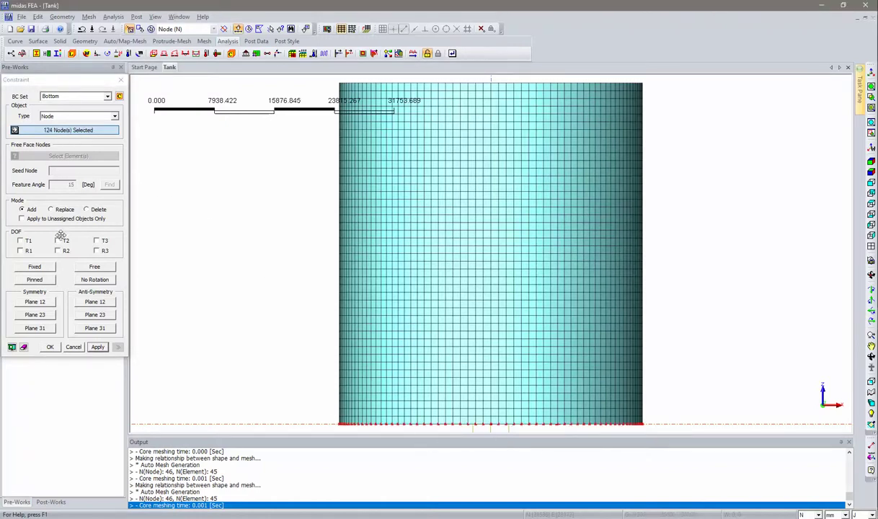
click(47, 267)
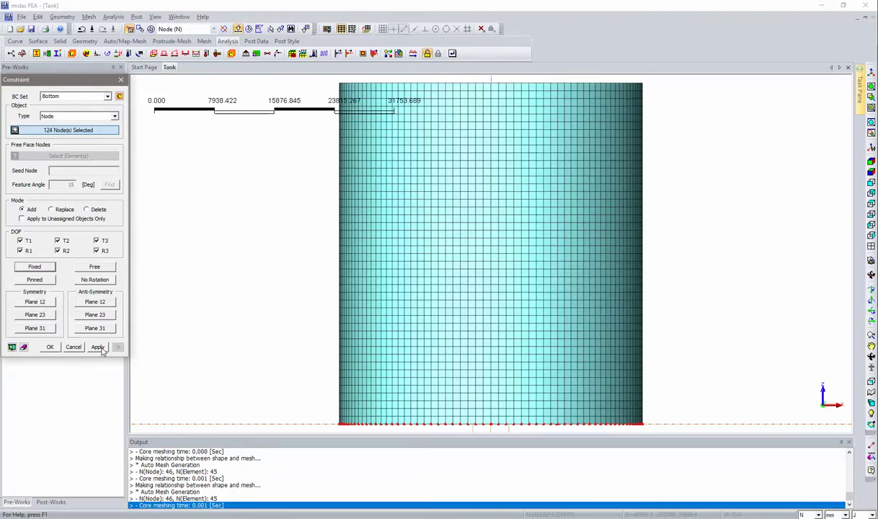
click(99, 346)
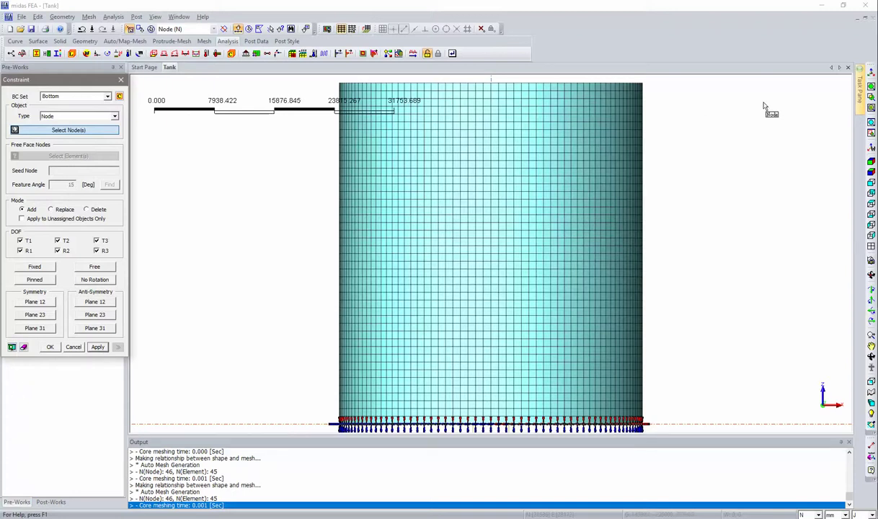
click(872, 167)
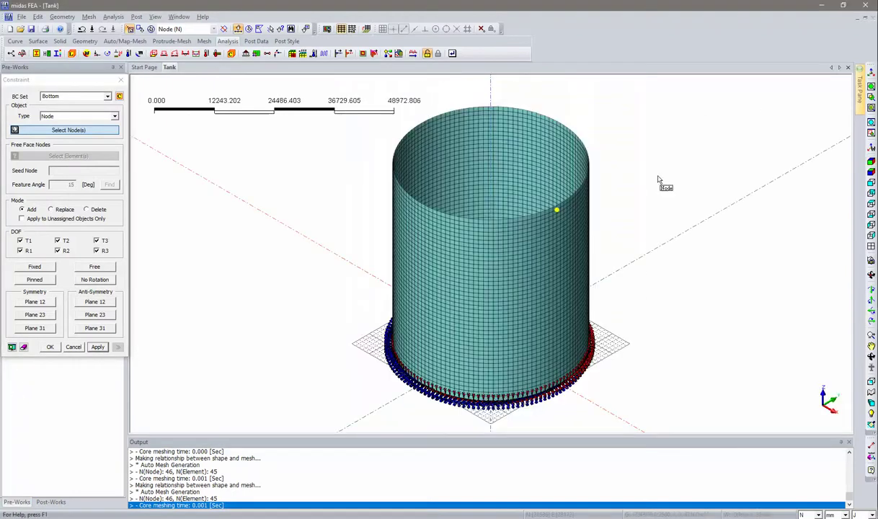
Step: Constrain the nodes along the cylinder's top edge in a BC set named Top, with every degree of freedom restrained except T3
key(ctrl+shift+f)
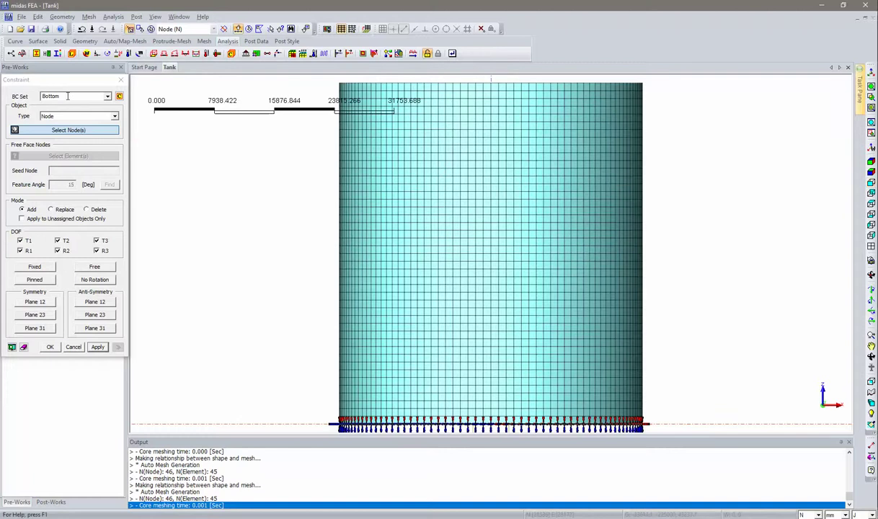
click(68, 95)
text(Top)
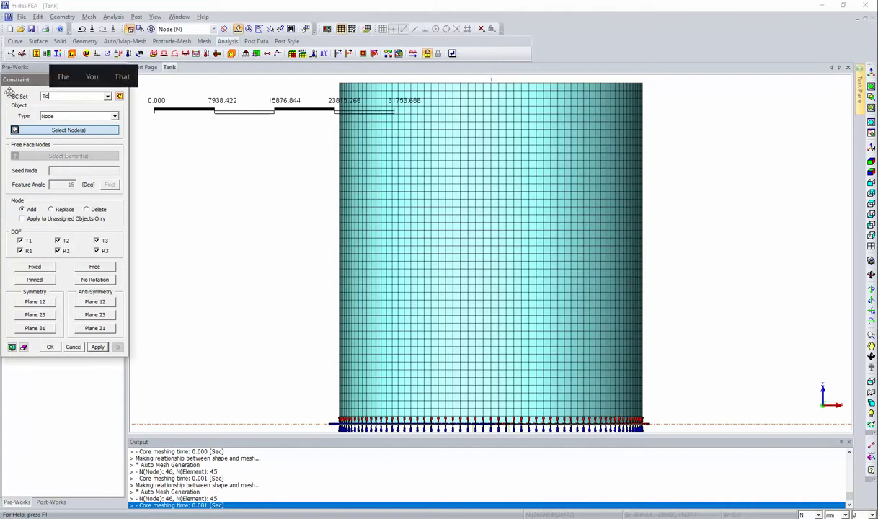
click(96, 240)
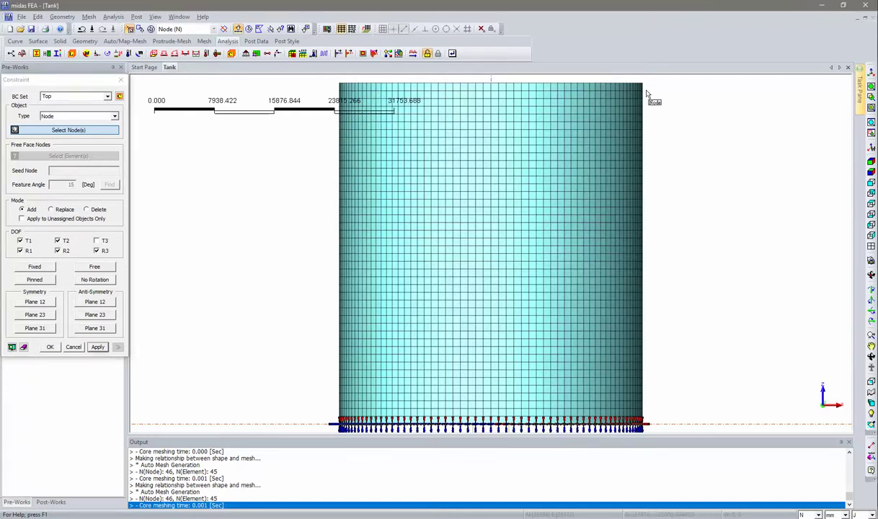
drag(622, 88, 328, 79)
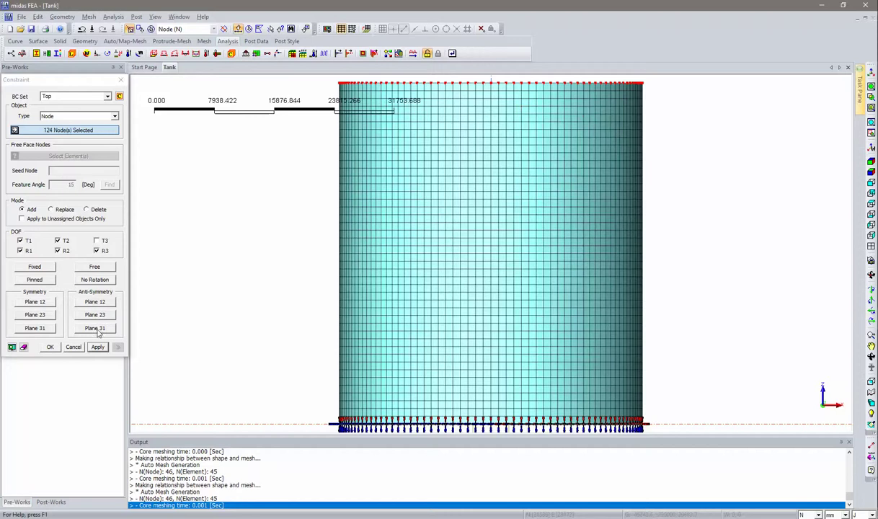
click(50, 347)
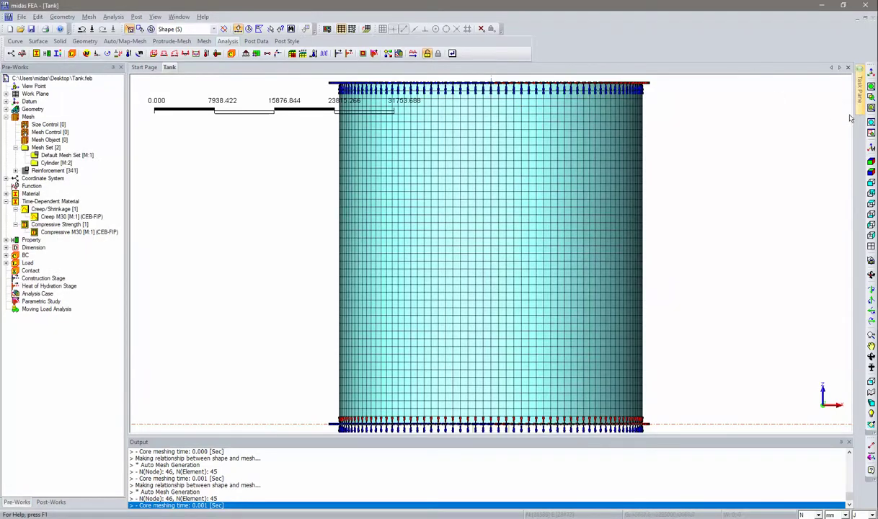
key(ctrl+i)
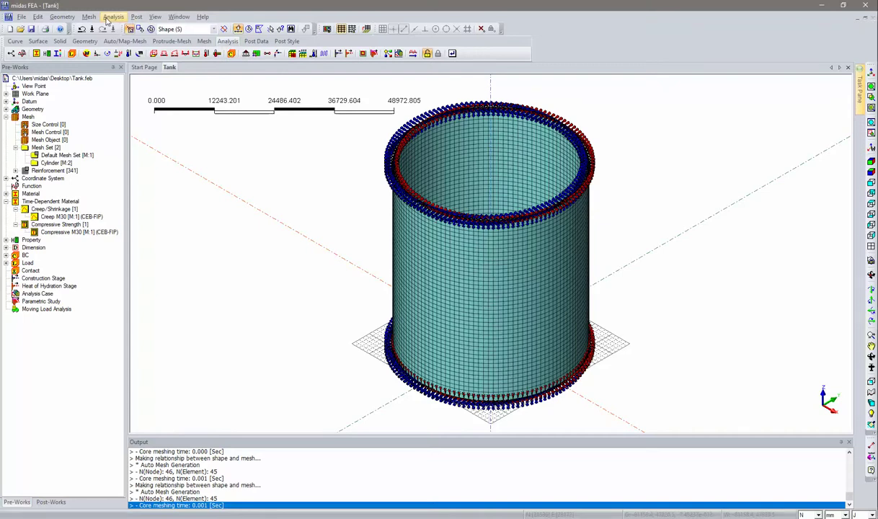
Step: Add a self-weight body force in load set SW with a gravitational force factor of -1 in Z
click(106, 18)
mouse_move(187, 88)
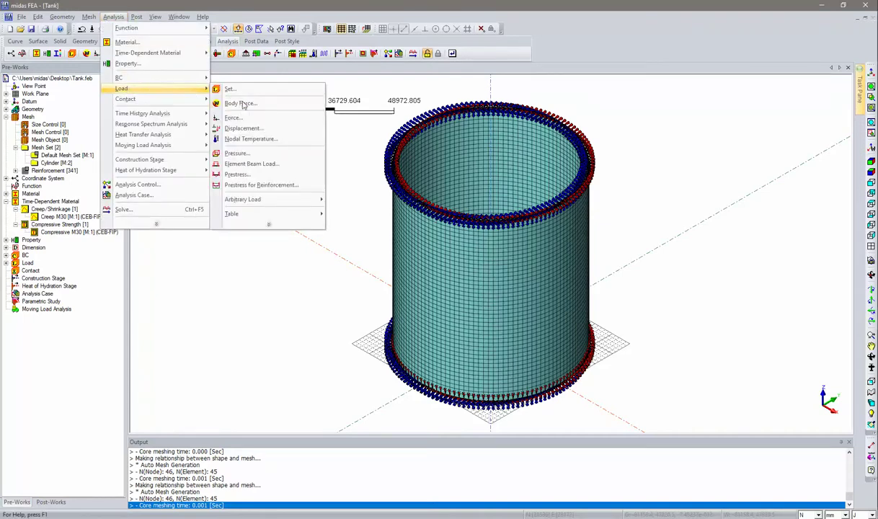
click(241, 104)
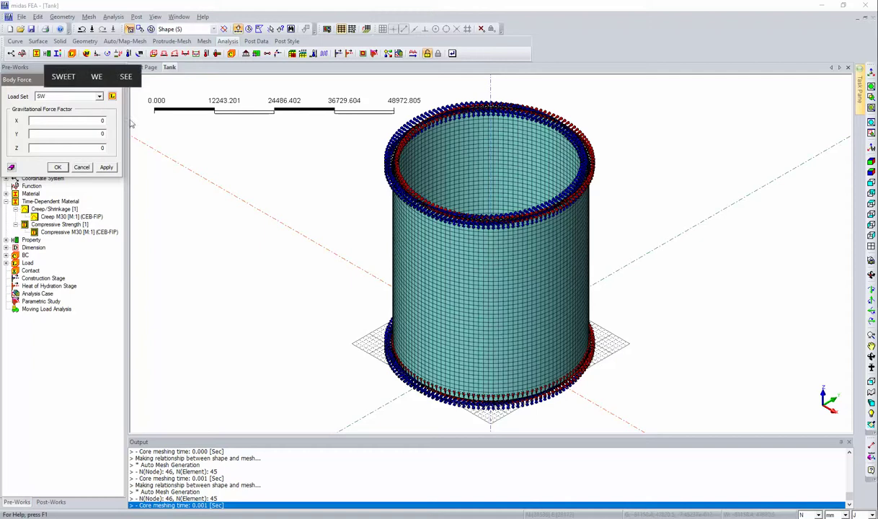
double_click(102, 148)
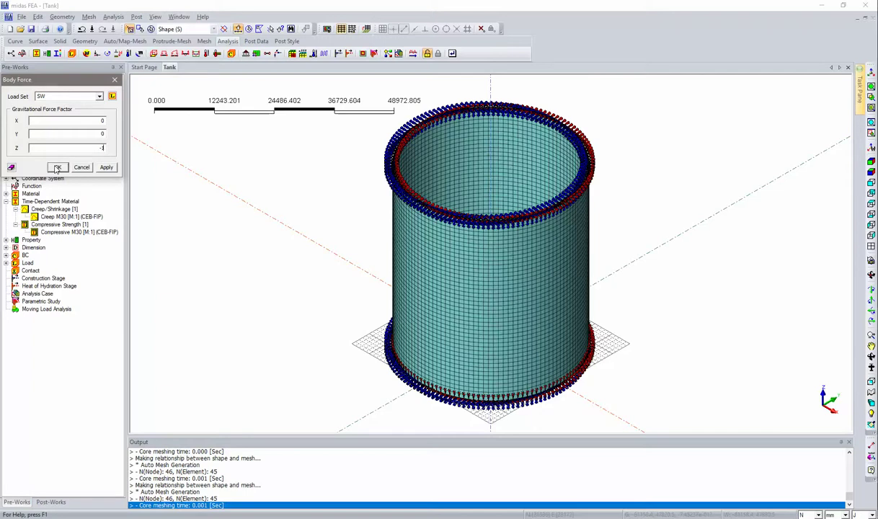
click(57, 168)
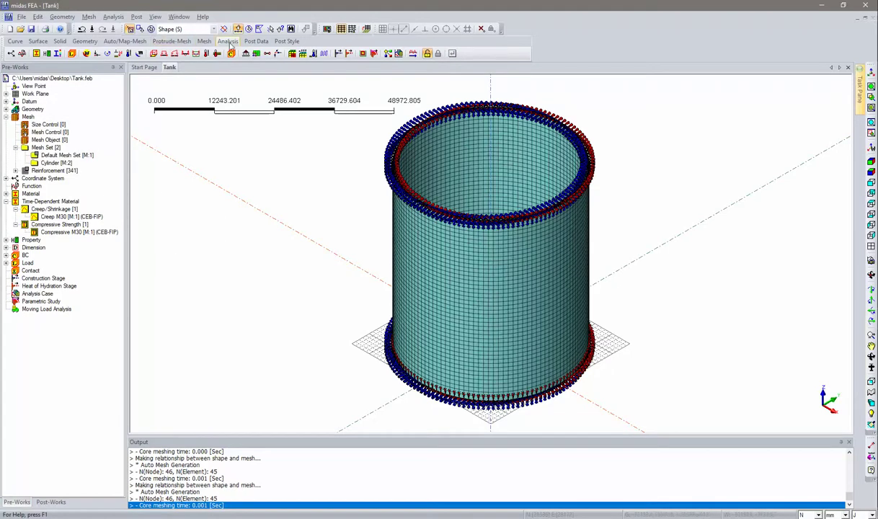
Step: Start a prestress load for reinforcement and name its load set Circular Prestress
click(113, 17)
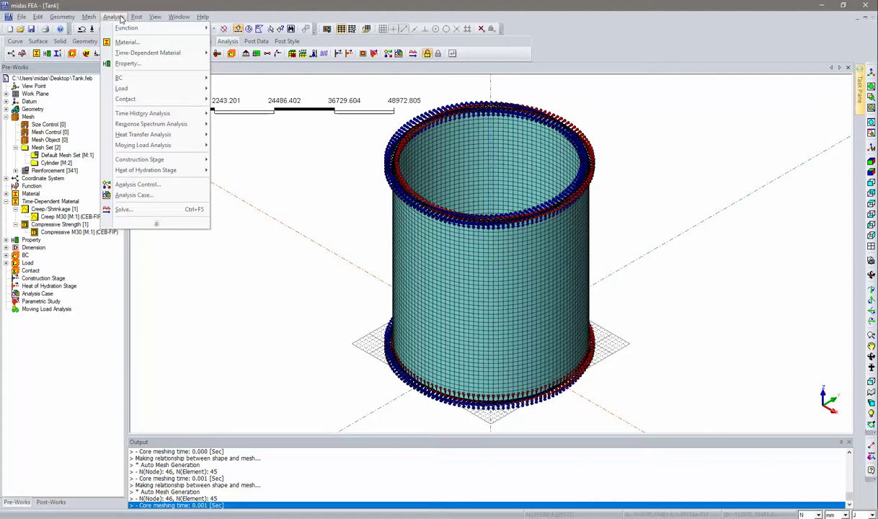
mouse_move(138, 89)
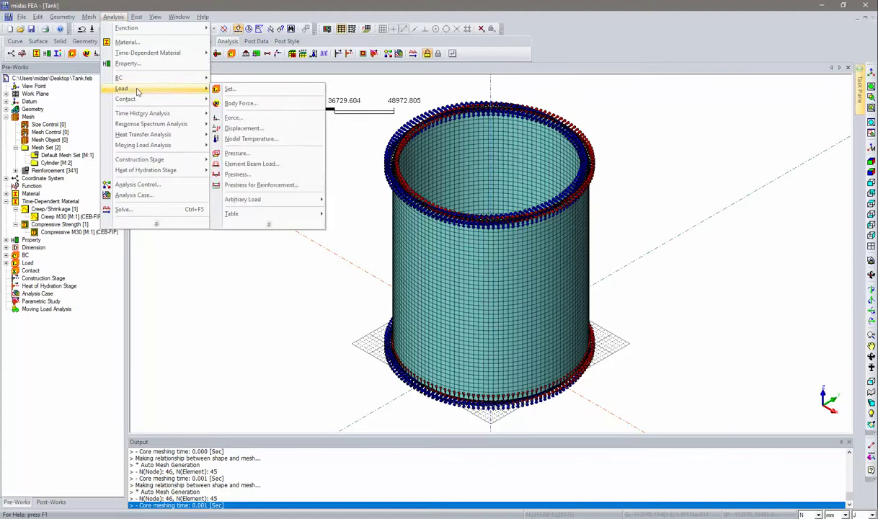
click(251, 186)
drag(65, 81, 211, 95)
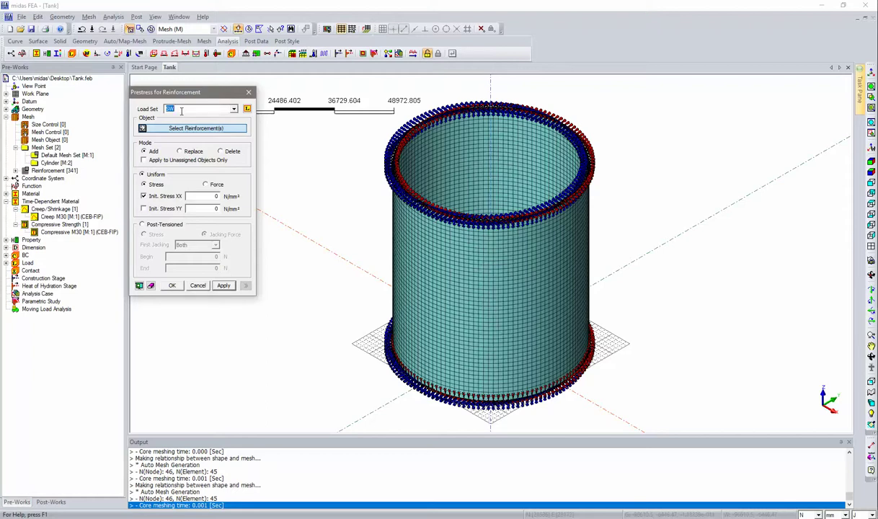
text(Circular Prestress)
click(204, 131)
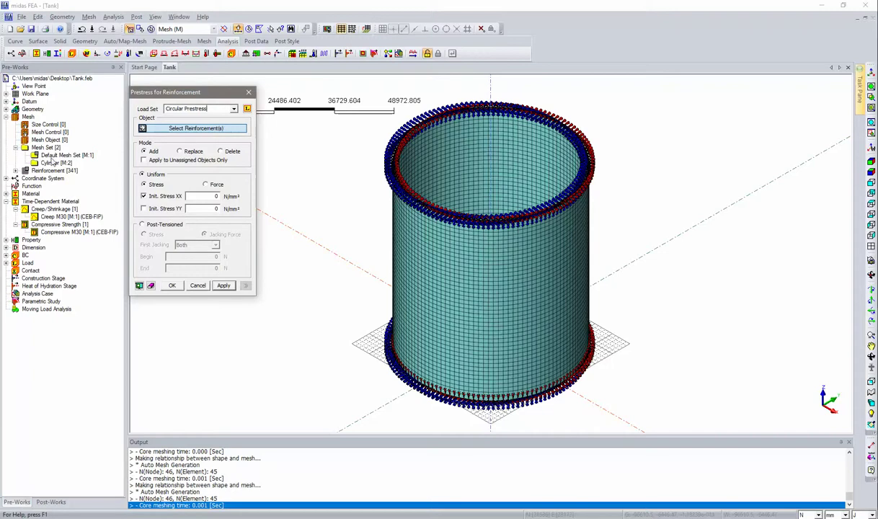
Step: Select all the circular tendons, from Circular Tendon(1) to Circular Tendon(91), as the reinforcements to prestress
click(16, 171)
click(75, 85)
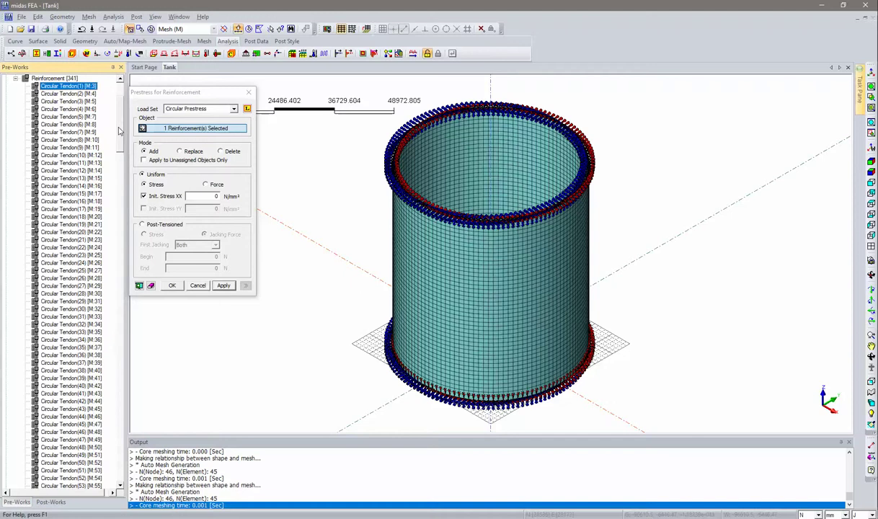
scroll(115, 173, down, 20)
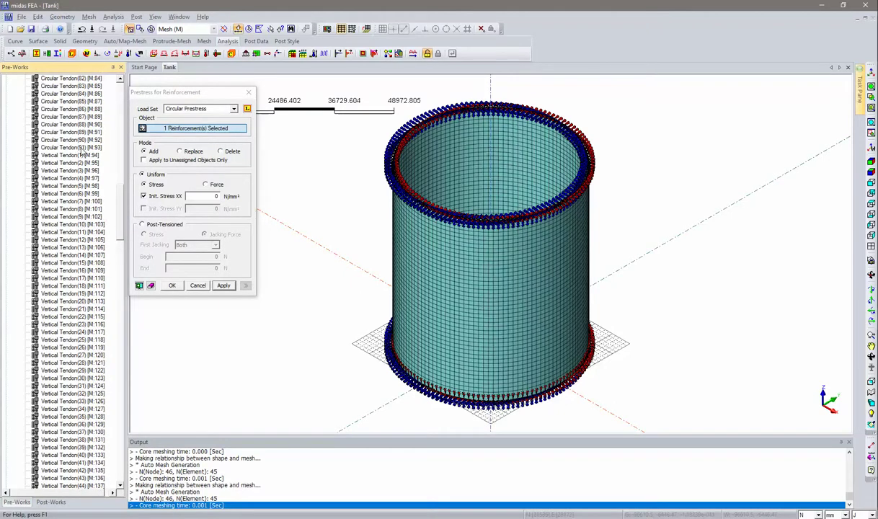
shift+click(80, 147)
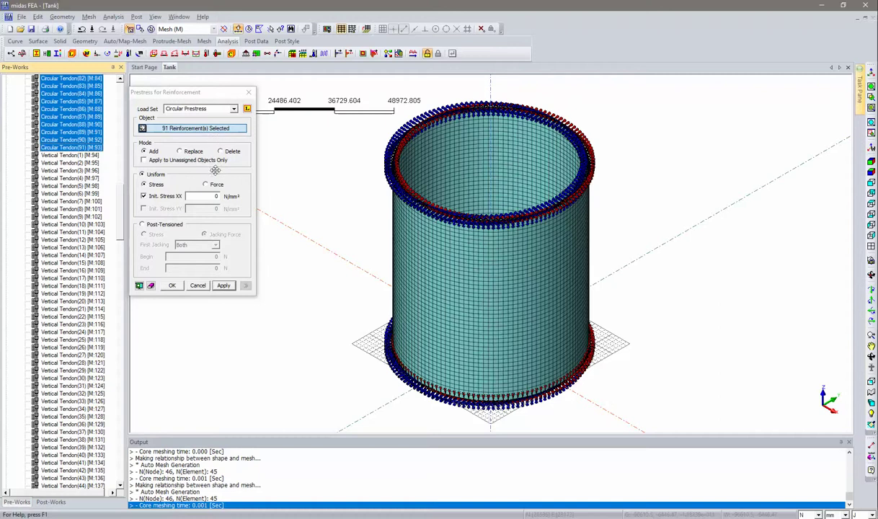
Step: Apply the prestress to the selected circular tendons as post-tensioned stress with a value of 1395
click(166, 226)
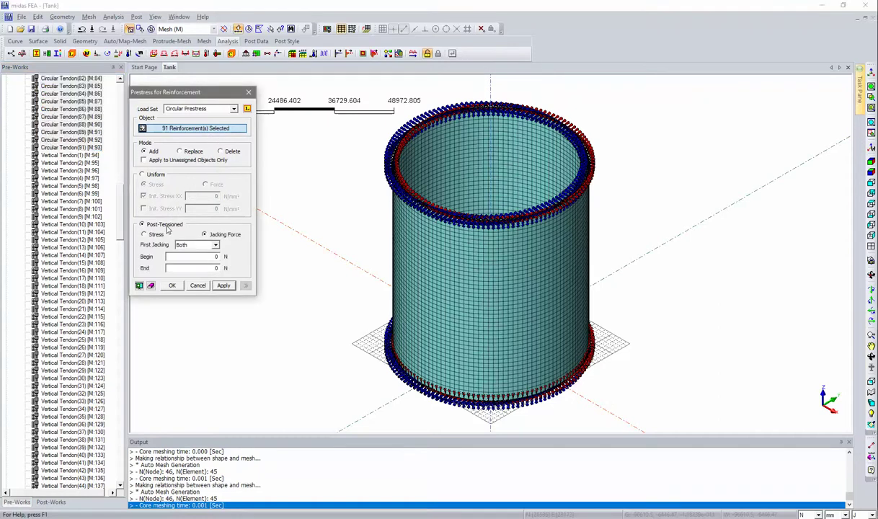
click(158, 235)
text(1395)
click(171, 285)
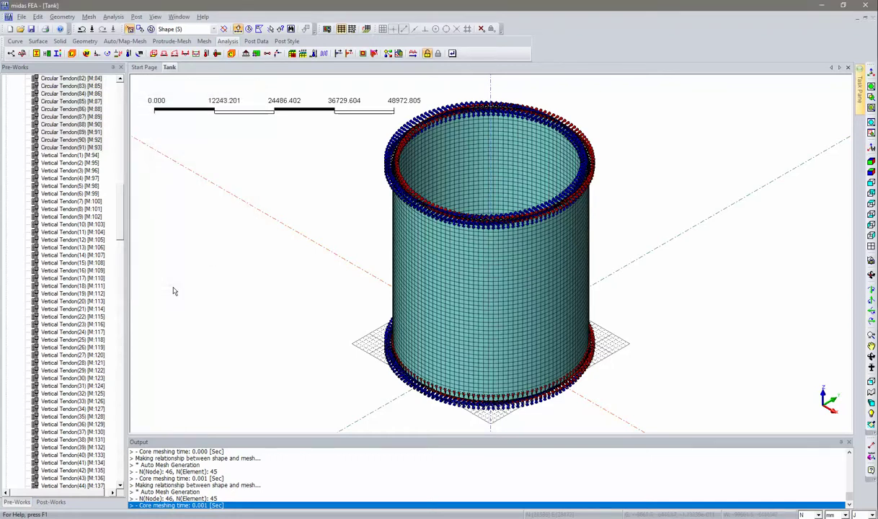
Step: Start a prestress load for reinforcement and name its load set Vertical Prestress
click(119, 19)
mouse_move(172, 88)
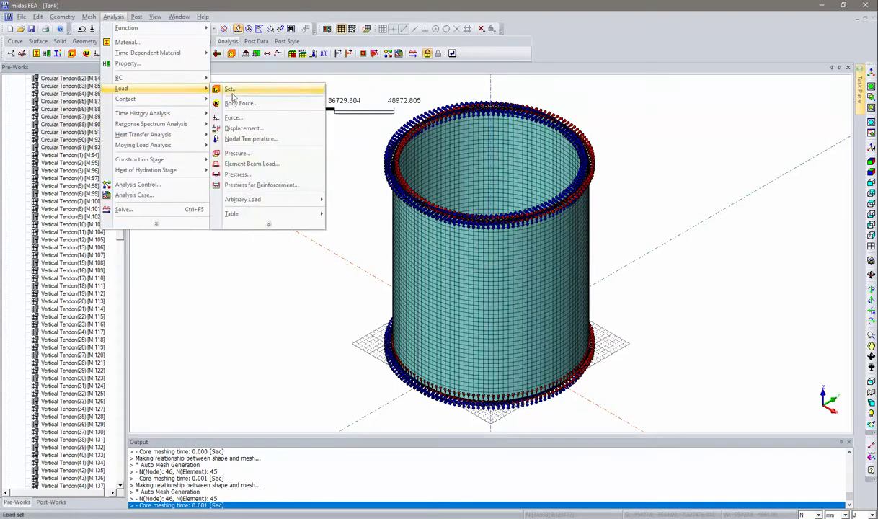
click(241, 185)
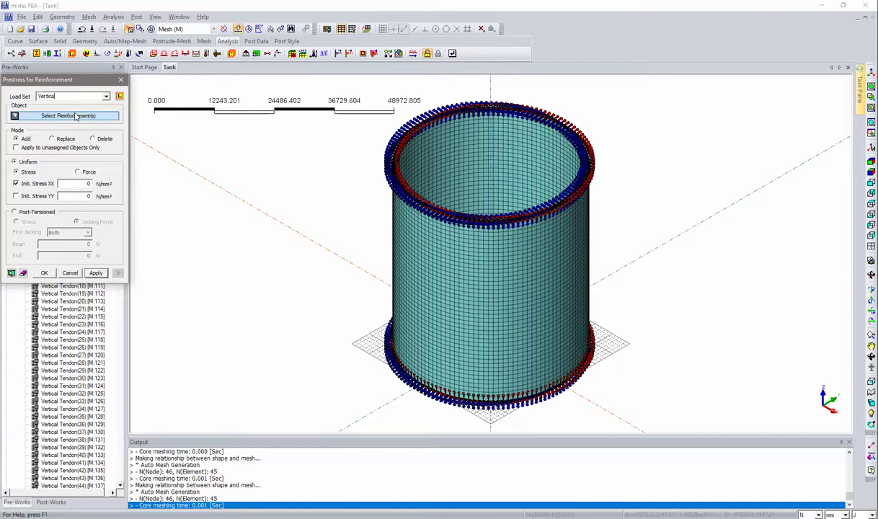
text(Vertical Prestress)
drag(68, 79, 217, 90)
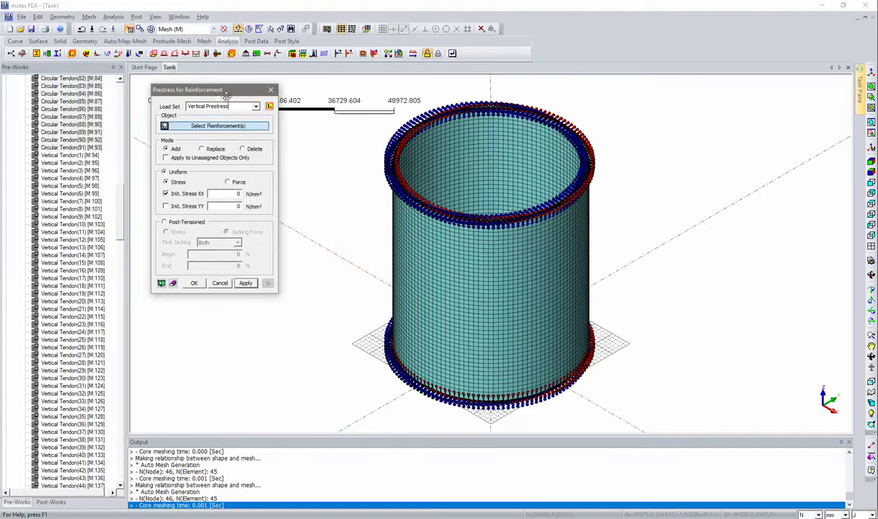
Step: Select all the vertical tendons, from Vertical Tendon(1) to Vertical Tendon(250), as the reinforcements to prestress
click(65, 158)
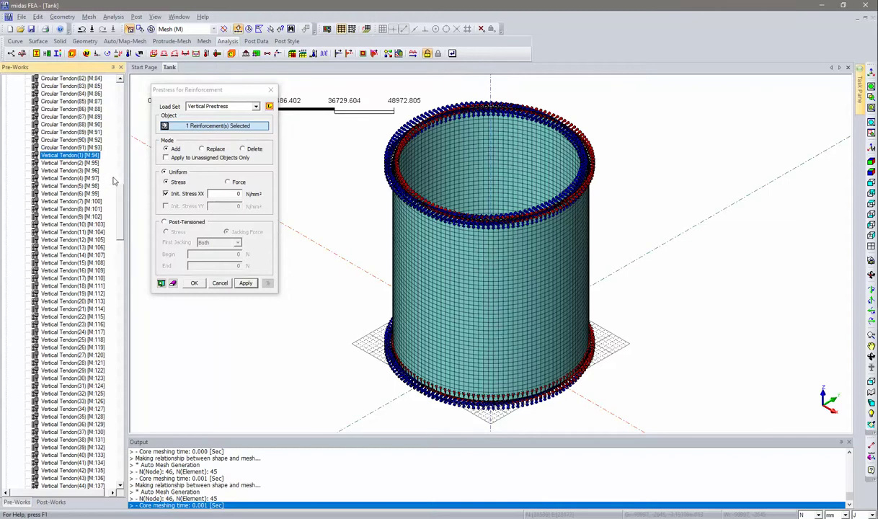
drag(120, 207, 104, 426)
shift+click(90, 328)
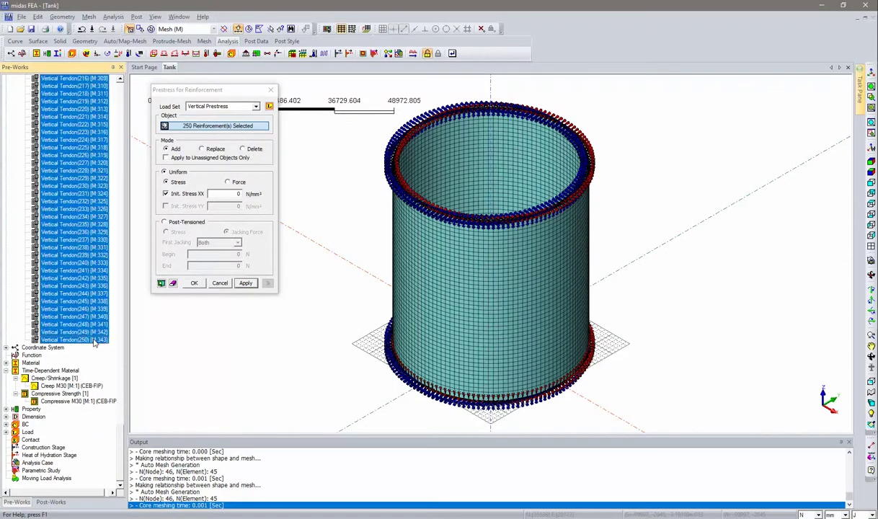
Step: Apply a post-tensioned stress of 1395 N/mm² at both begin and end to the selected vertical tendons
click(190, 224)
click(173, 231)
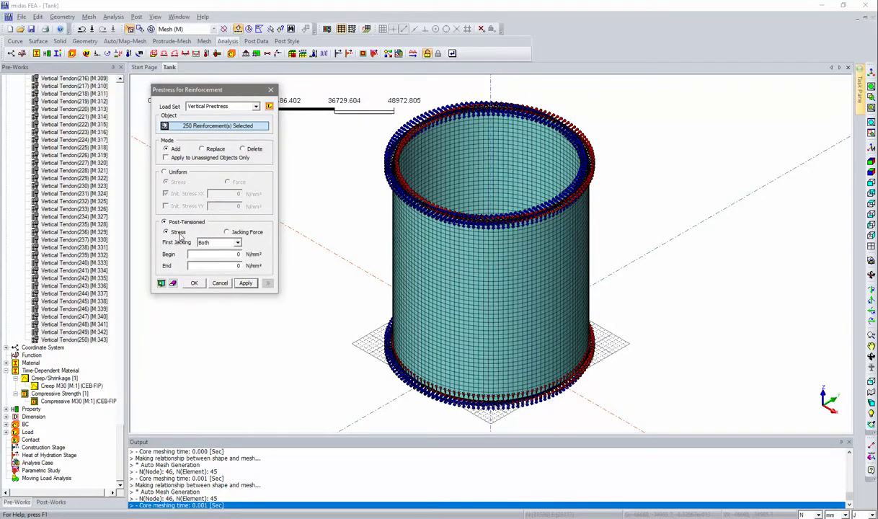
click(231, 254)
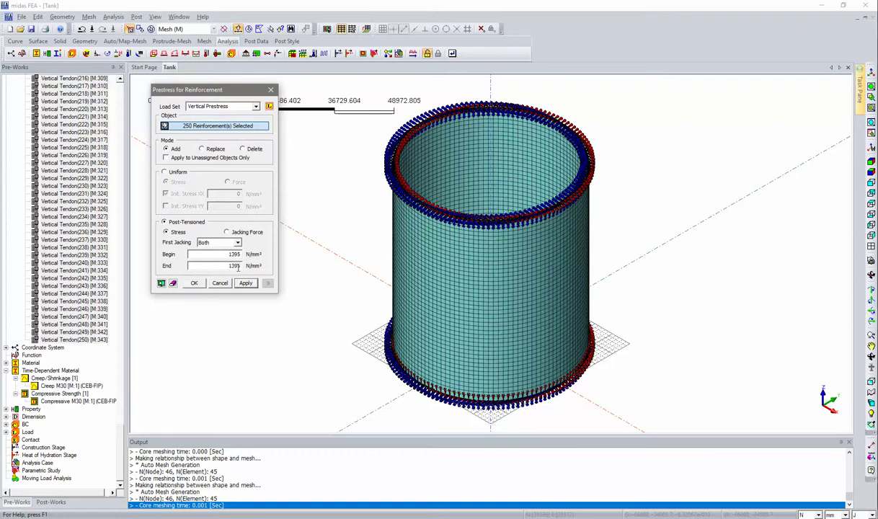
click(195, 283)
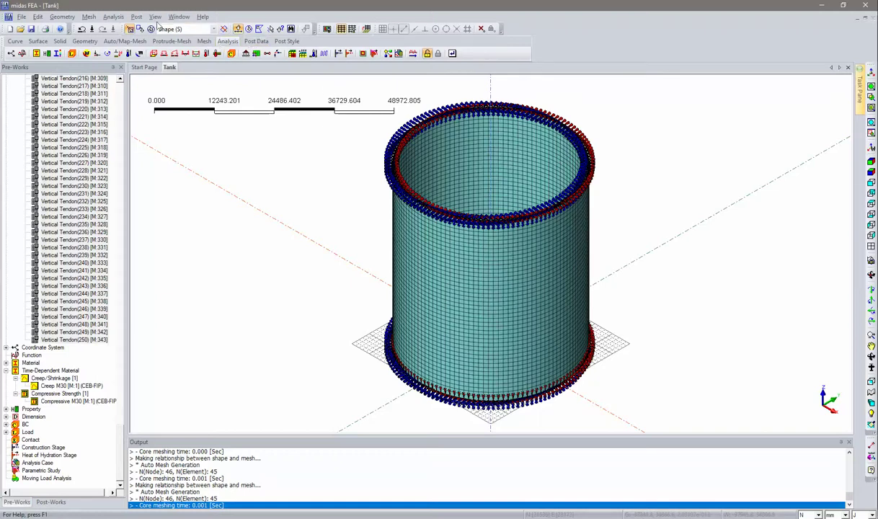
Step: Create a new construction stage named CS1 with a duration of 7 days
click(113, 17)
mouse_move(137, 17)
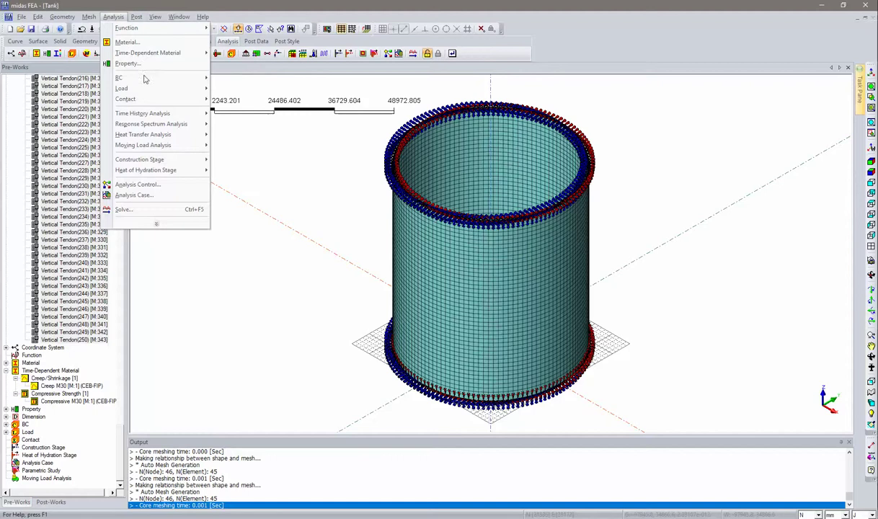
mouse_move(157, 161)
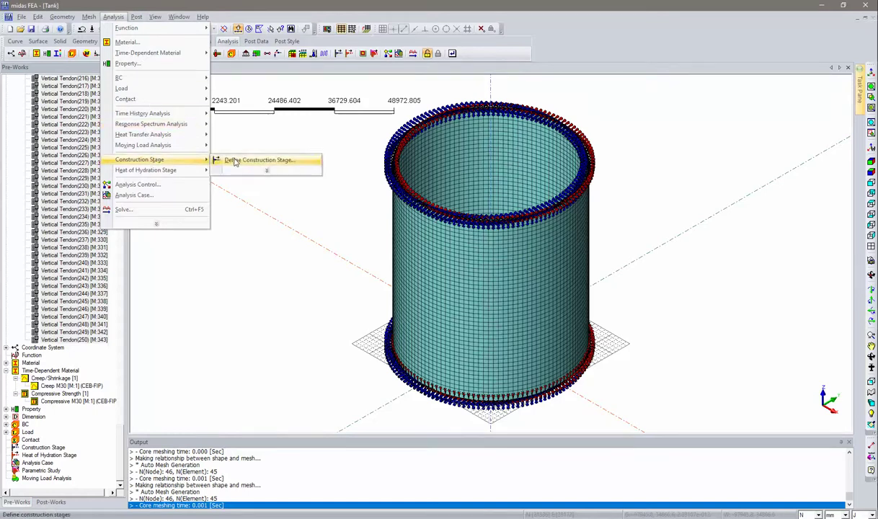
click(234, 161)
drag(155, 78, 246, 86)
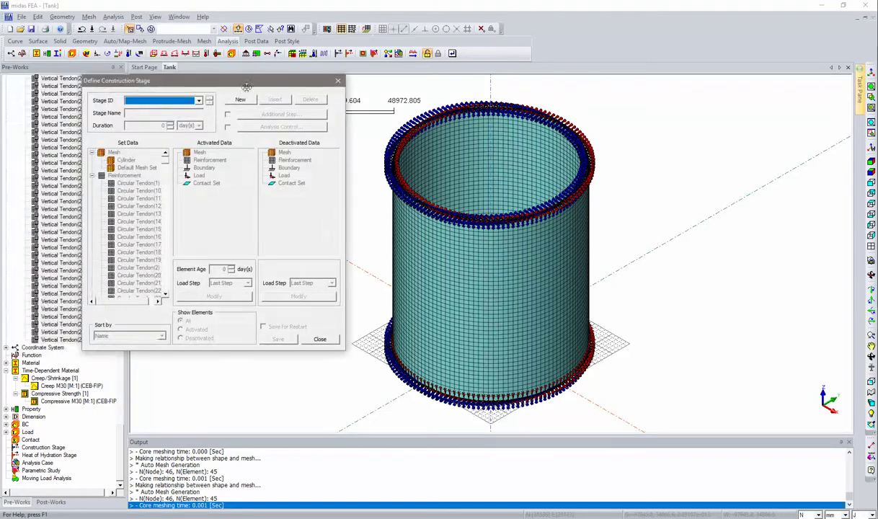
click(240, 99)
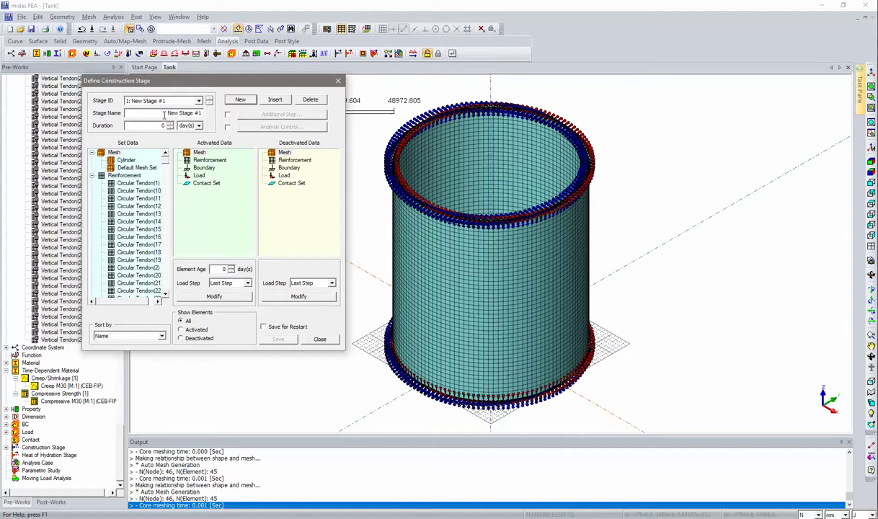
drag(164, 114, 218, 105)
text(CS1)
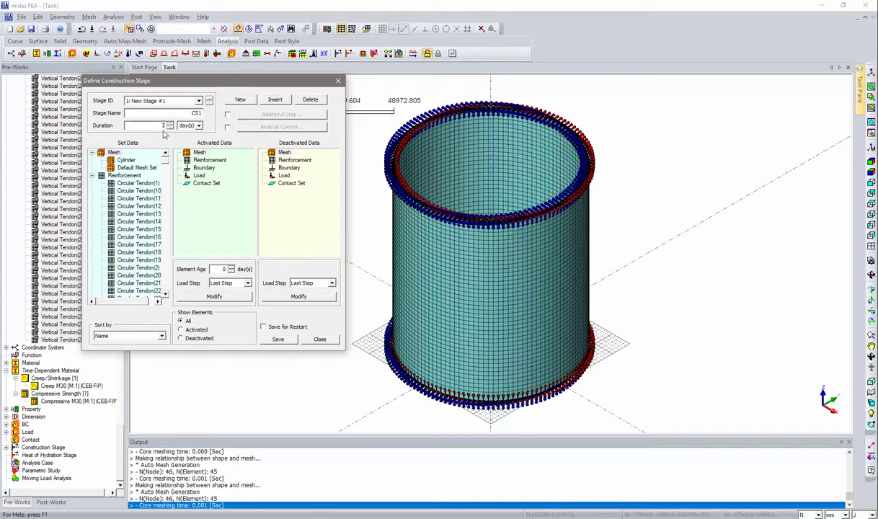
text(7)
Step: Enable additional steps for CS1 and activate the Cylinder mesh with an element age of 21 days and load step First Step
click(228, 114)
click(140, 206)
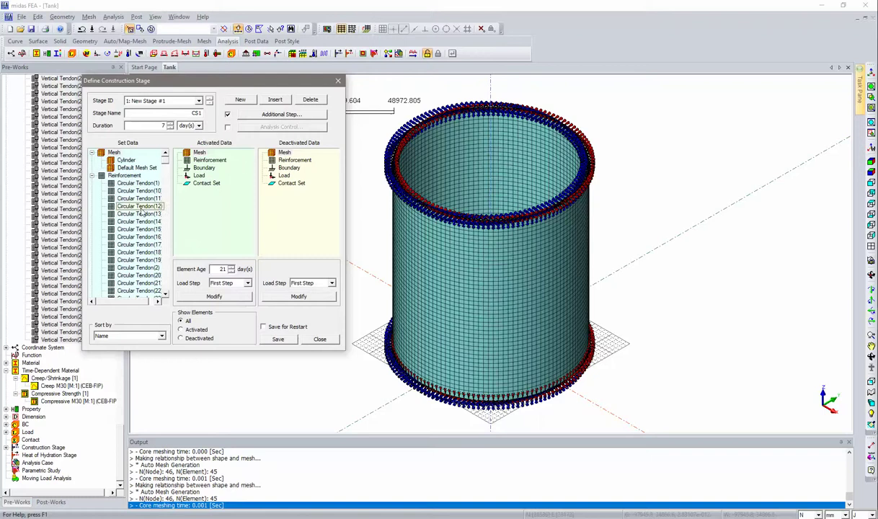
click(126, 160)
drag(123, 162, 196, 168)
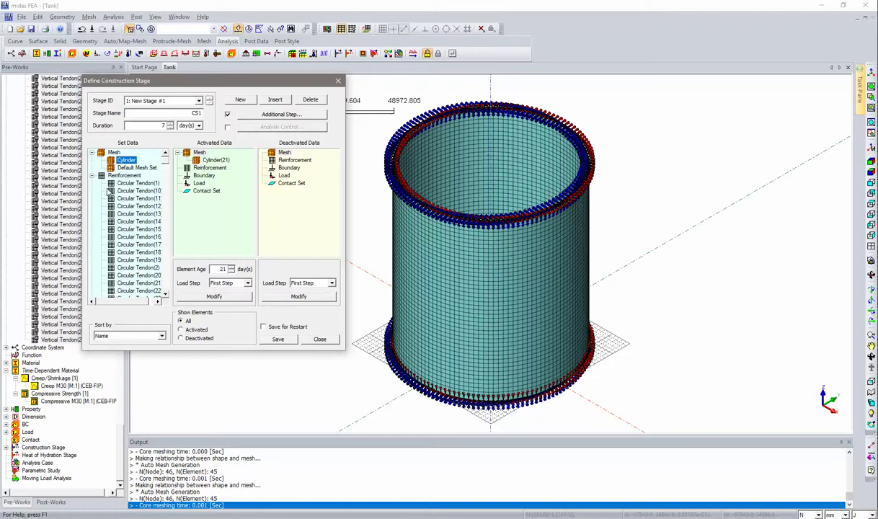
Step: Activate all the reinforcement tendons and the Bottom and Top boundary sets in stage CS1
drag(124, 175, 207, 185)
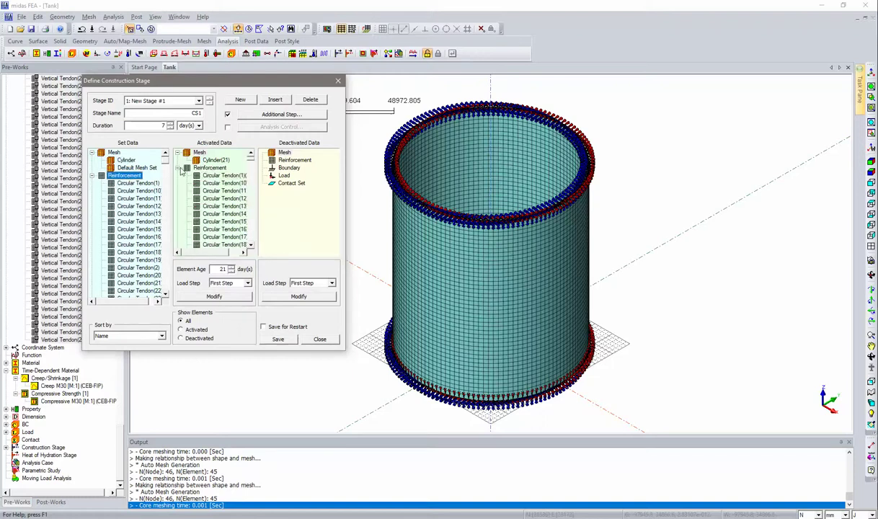
click(177, 168)
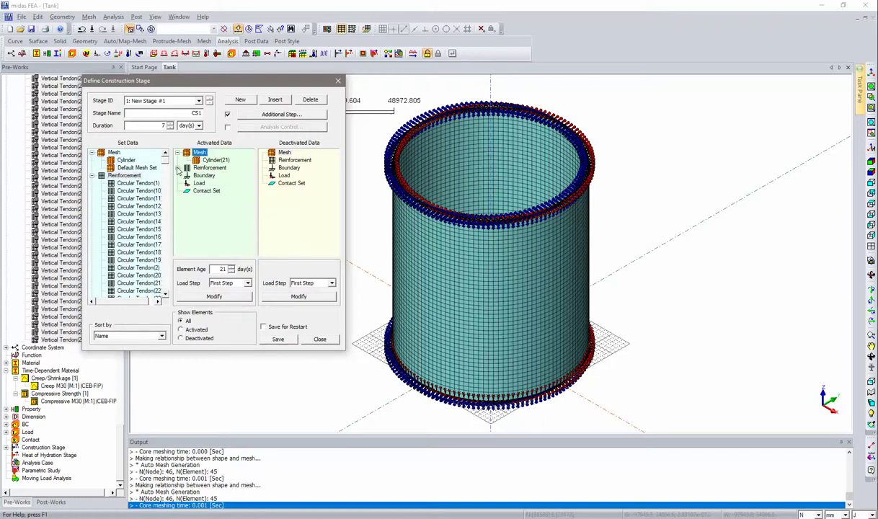
click(93, 175)
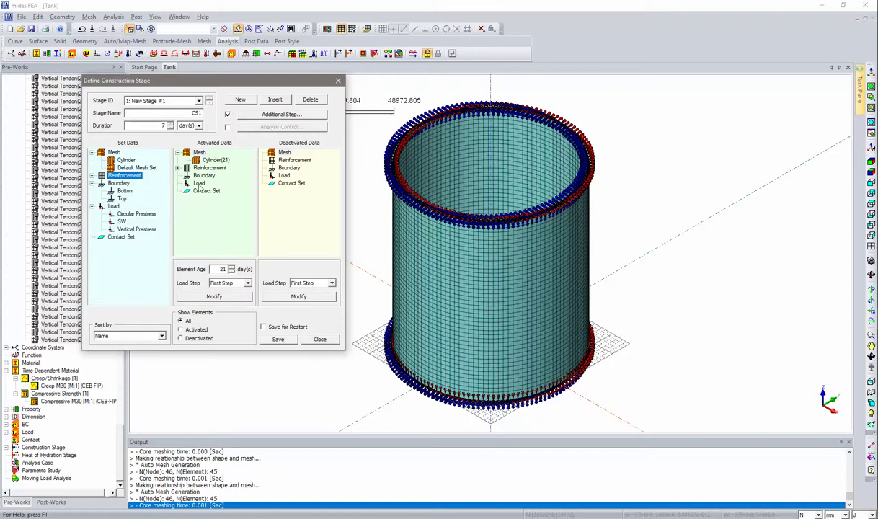
drag(124, 190, 196, 176)
double_click(124, 200)
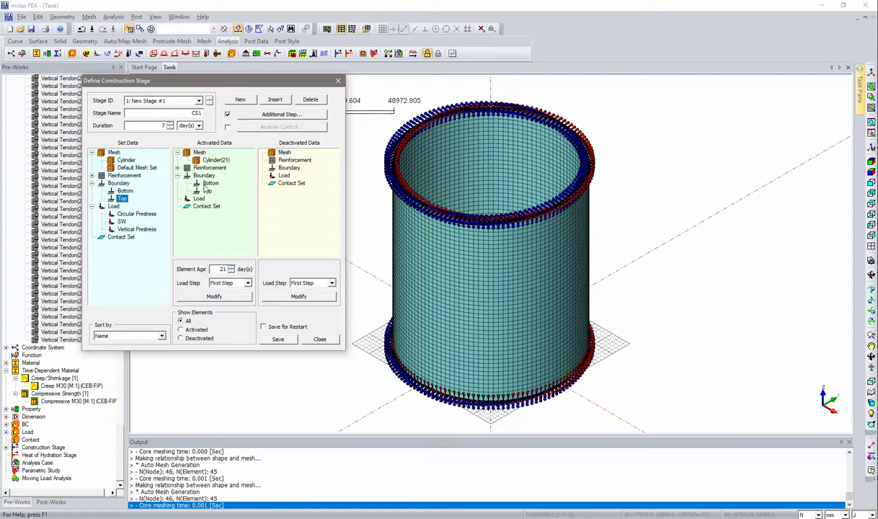
click(92, 184)
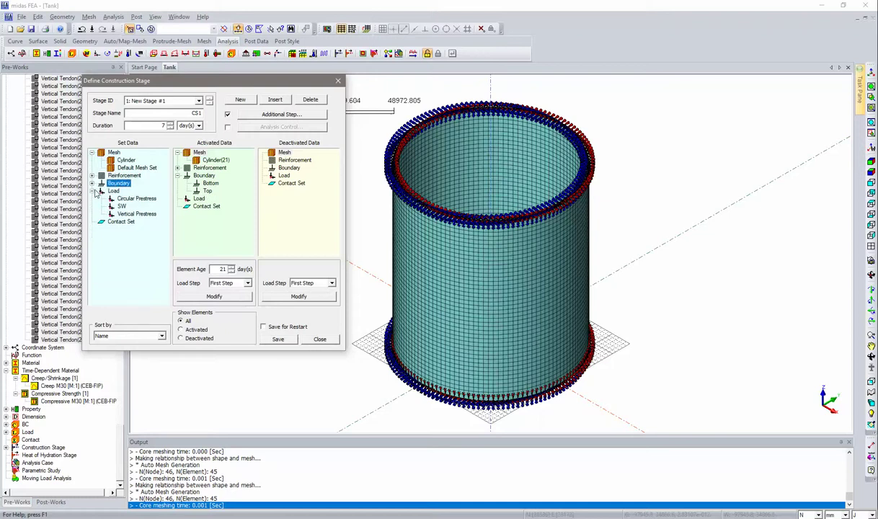
Step: Activate the Circular Prestress, SW and Vertical Prestress loads at the first step of CS1 and save the stage
click(92, 191)
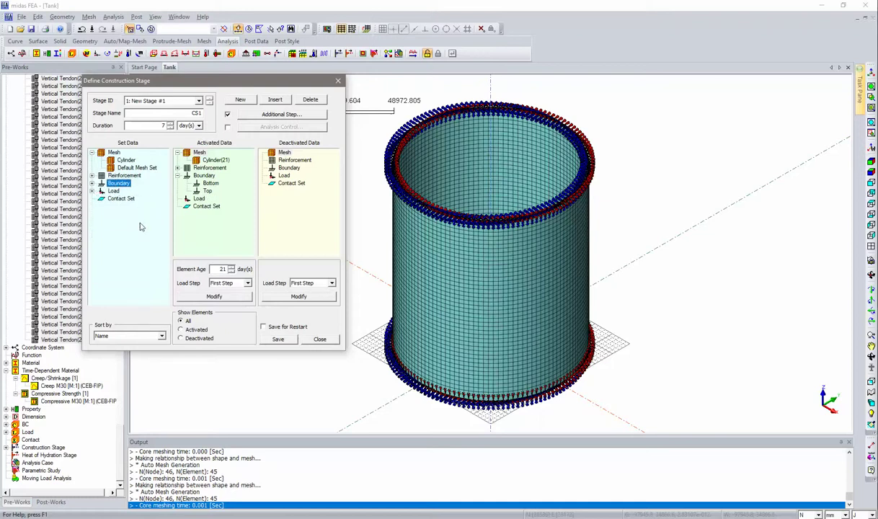
drag(113, 192, 181, 185)
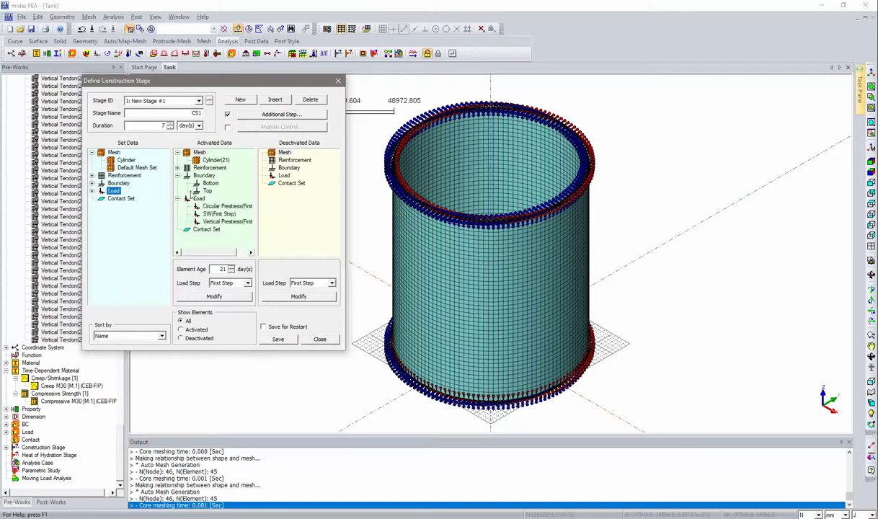
click(177, 199)
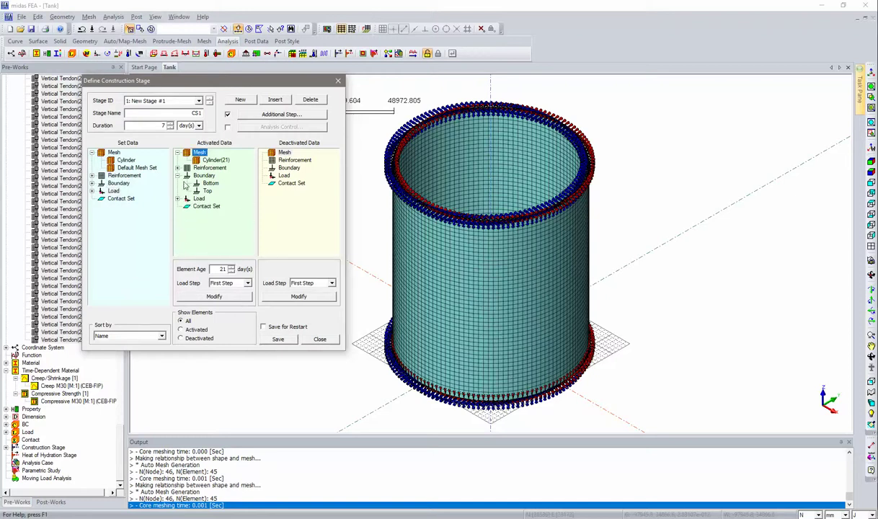
click(177, 175)
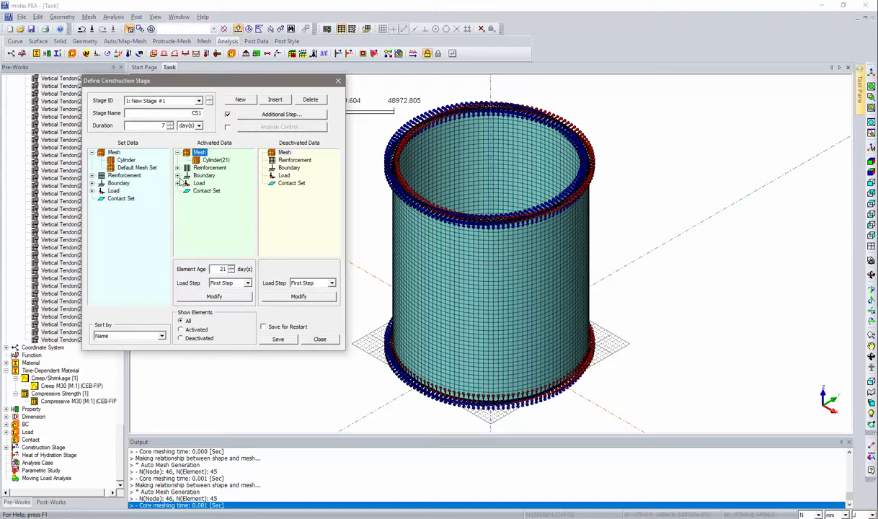
click(281, 339)
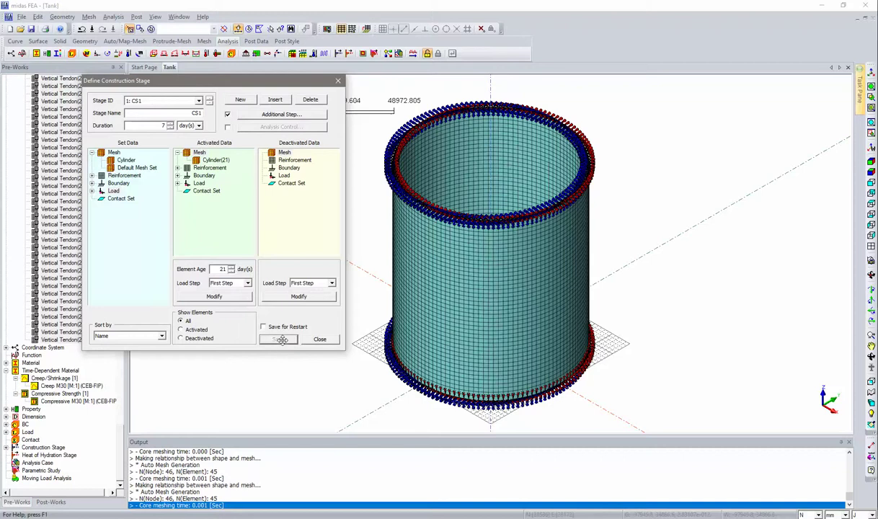
Step: Add a second construction stage named CS2 with a duration of 1000 days and save it
click(240, 100)
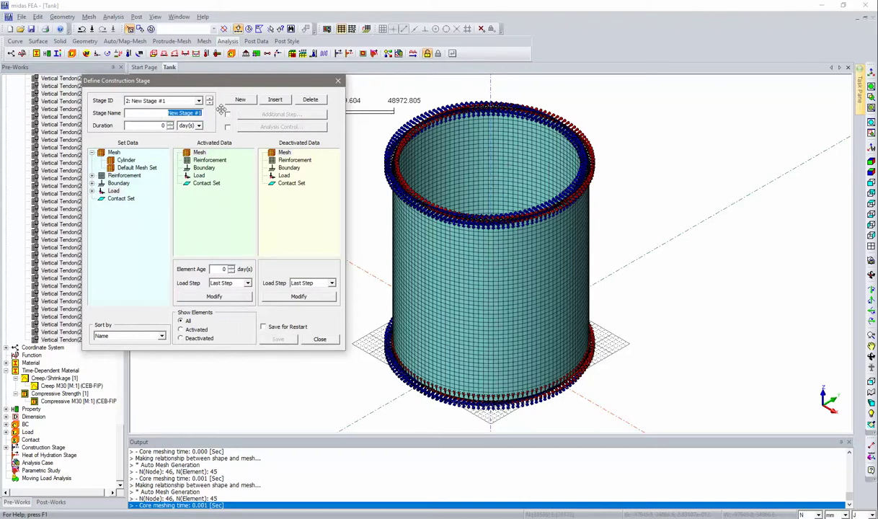
text(CS2)
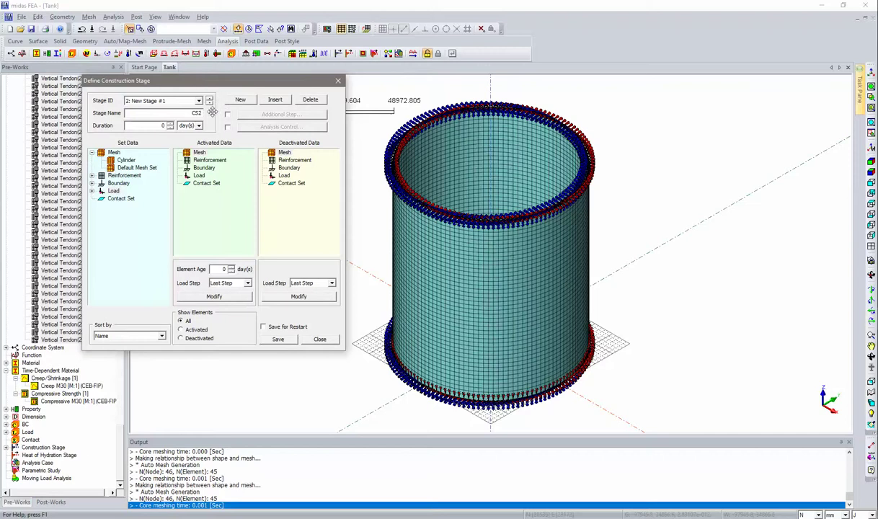
click(161, 126)
text(1000)
click(284, 341)
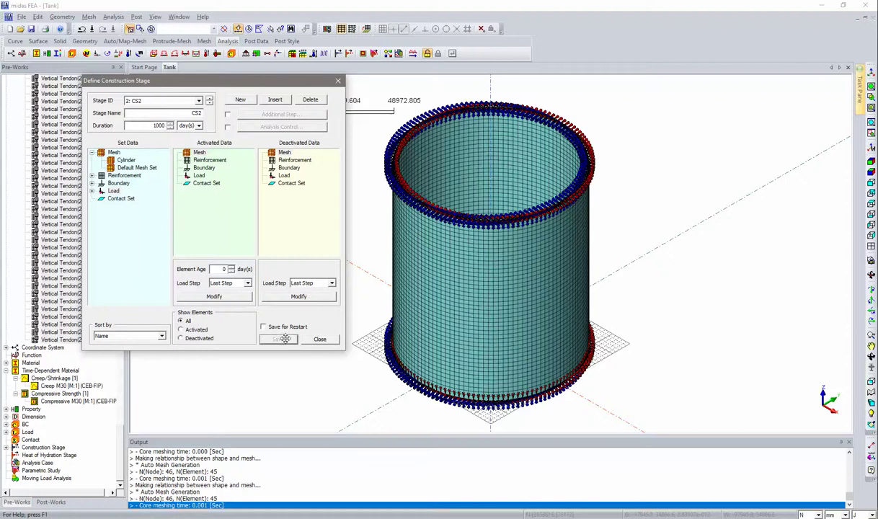
Step: Try to define a stage named CS3 with a duration of 10000 days and save it
drag(185, 111, 209, 113)
text(CS3)
double_click(153, 124)
text(10)
click(277, 338)
Step: Reopen the second stage from the stage list, rename it CS2, set its duration to 1000 days and save it
click(192, 101)
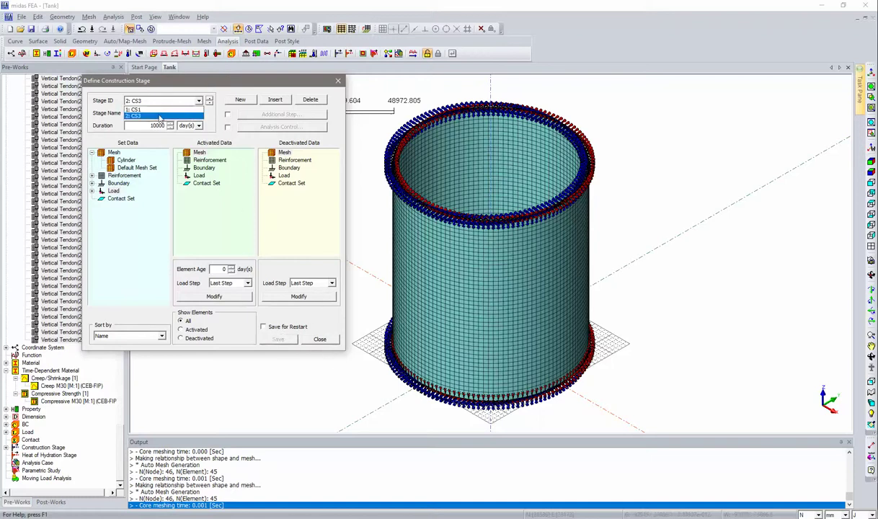
click(152, 110)
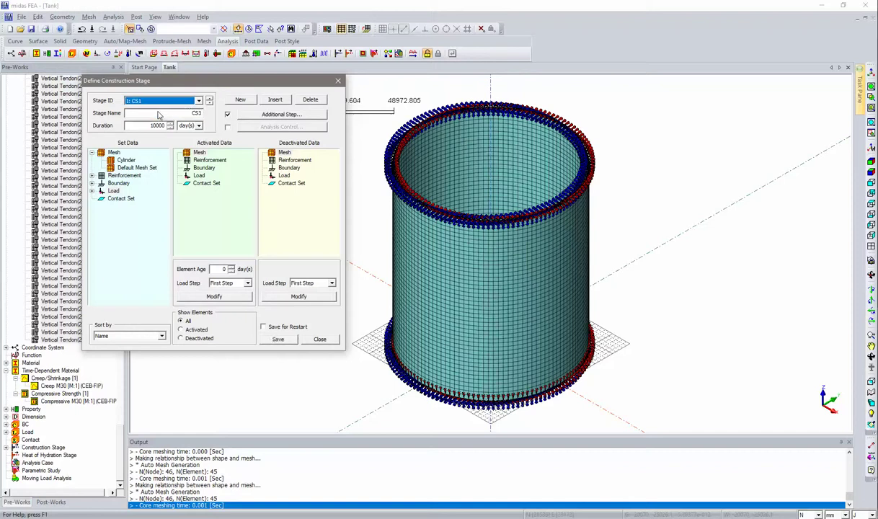
click(198, 101)
click(183, 116)
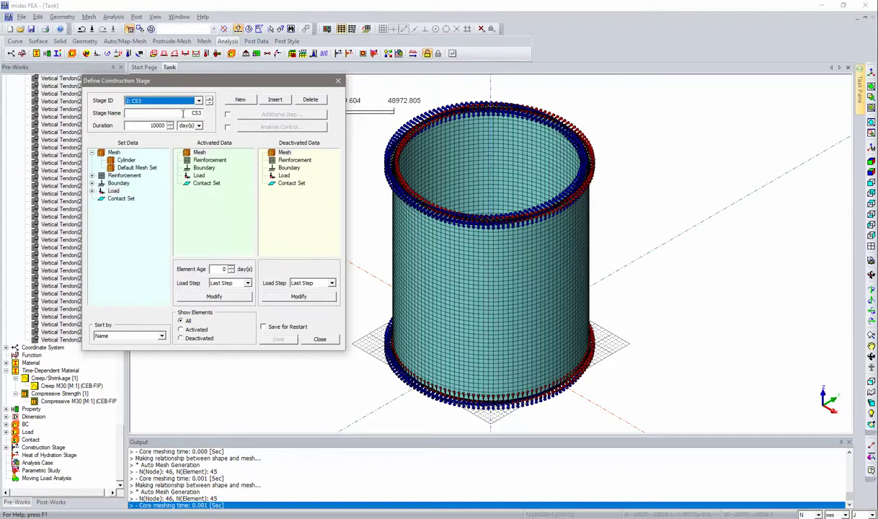
drag(183, 113, 213, 112)
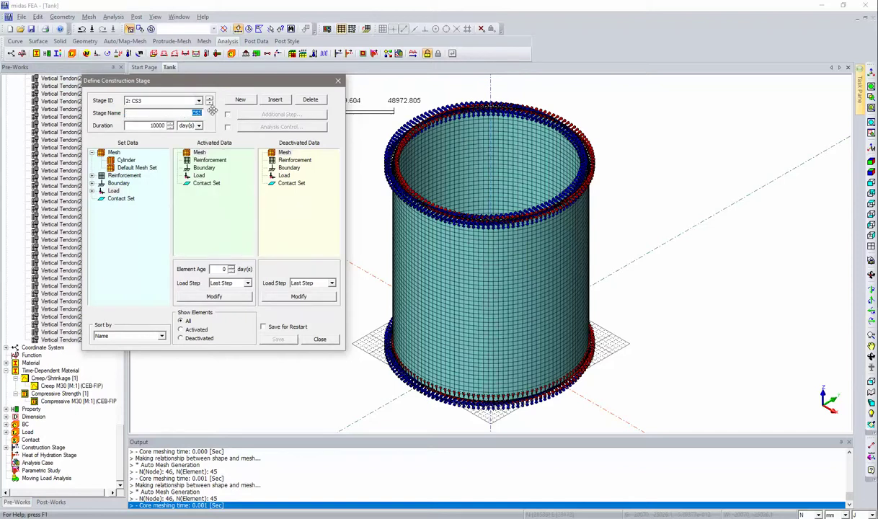
text(CS)
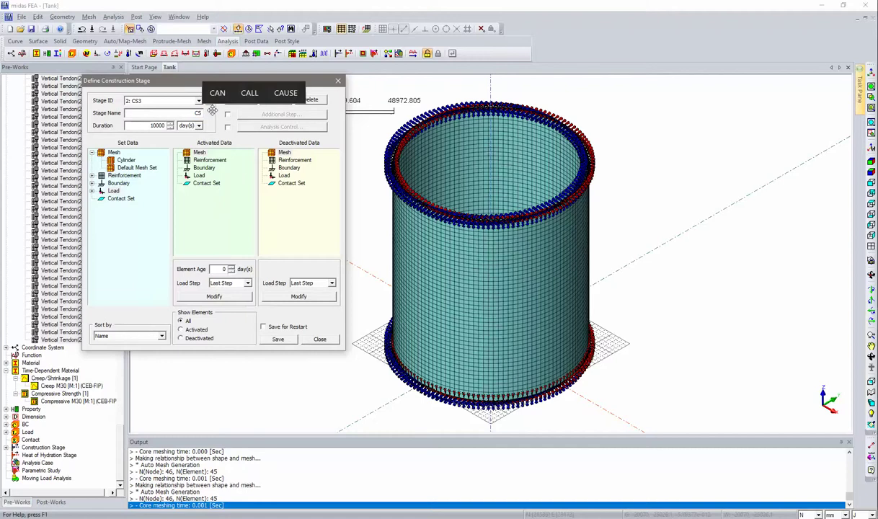
text(2)
double_click(151, 127)
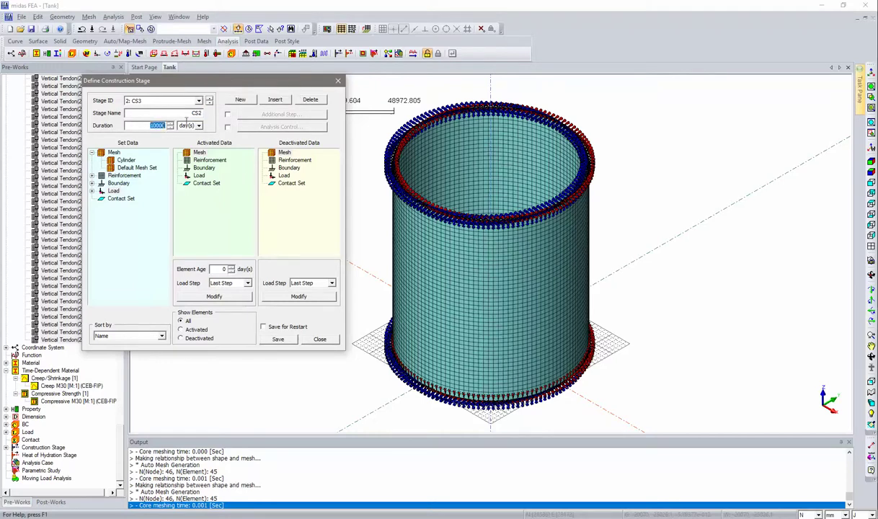
text(1000)
click(280, 337)
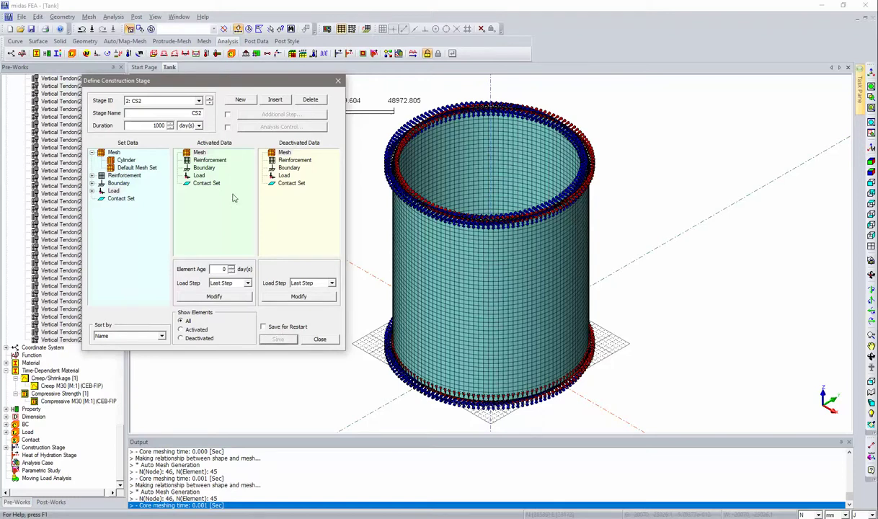
Step: Add a third construction stage named CS3 with a duration of 10000 days and save it
click(242, 100)
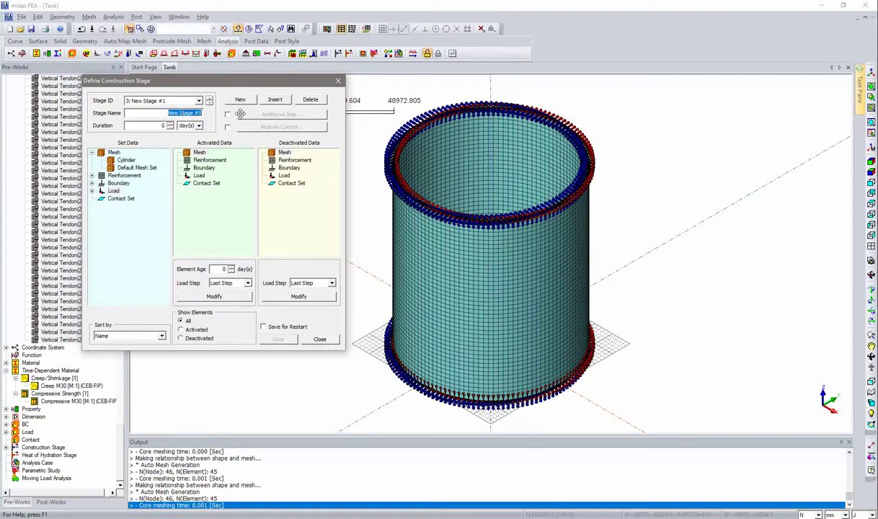
text(CS3)
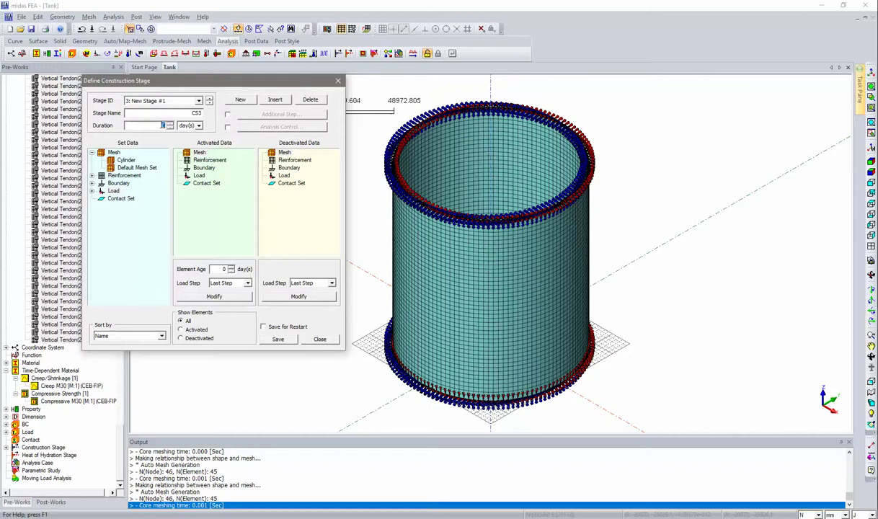
text(10000)
click(280, 340)
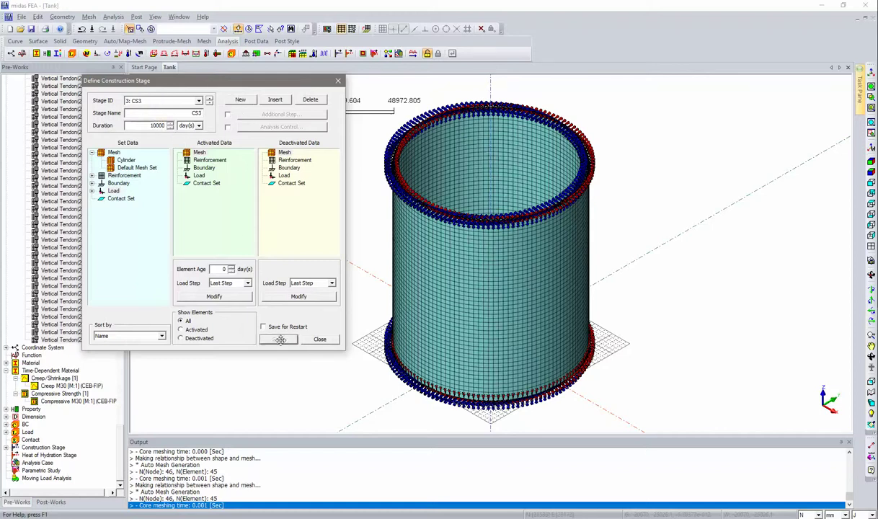
Step: Review the settings of the saved construction stages CS1, CS2 and CS3, and close the stage definition
click(199, 101)
click(197, 107)
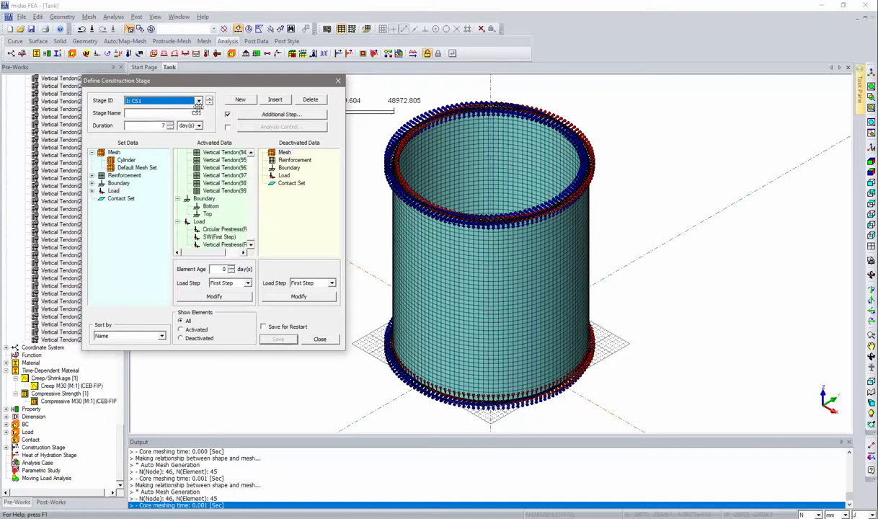
click(199, 101)
click(194, 108)
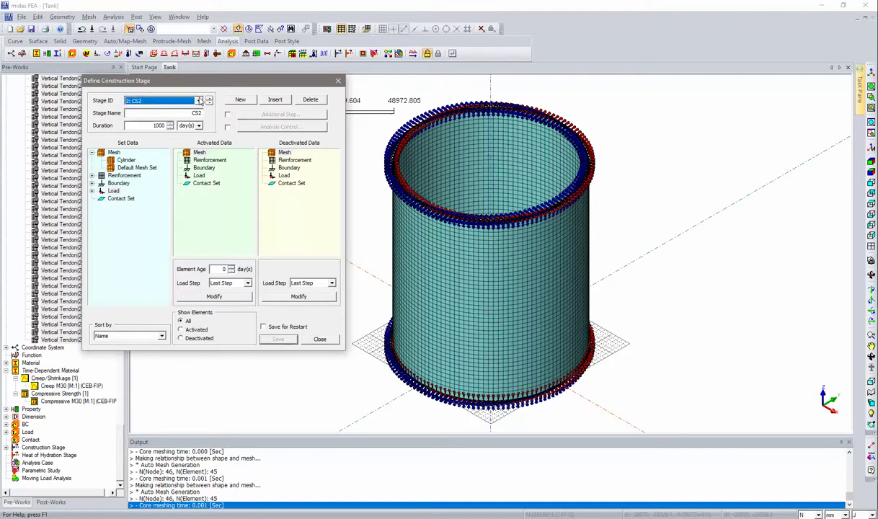
click(200, 101)
click(174, 121)
click(320, 340)
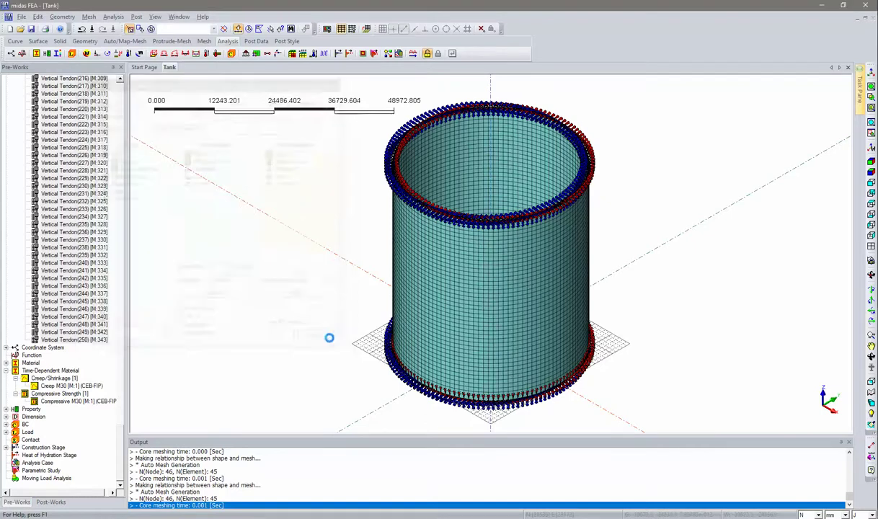
Step: Add an analysis case of type Construction Stage named Construction Stage Analysis
click(105, 18)
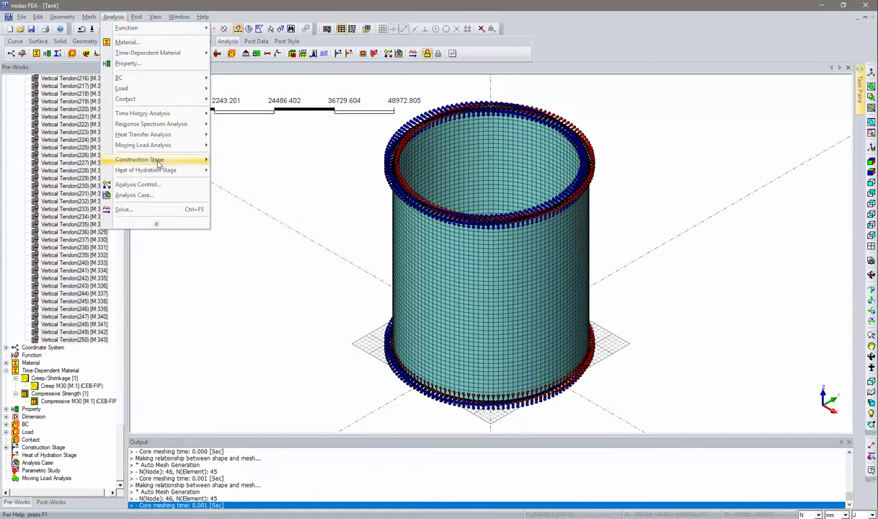
click(175, 198)
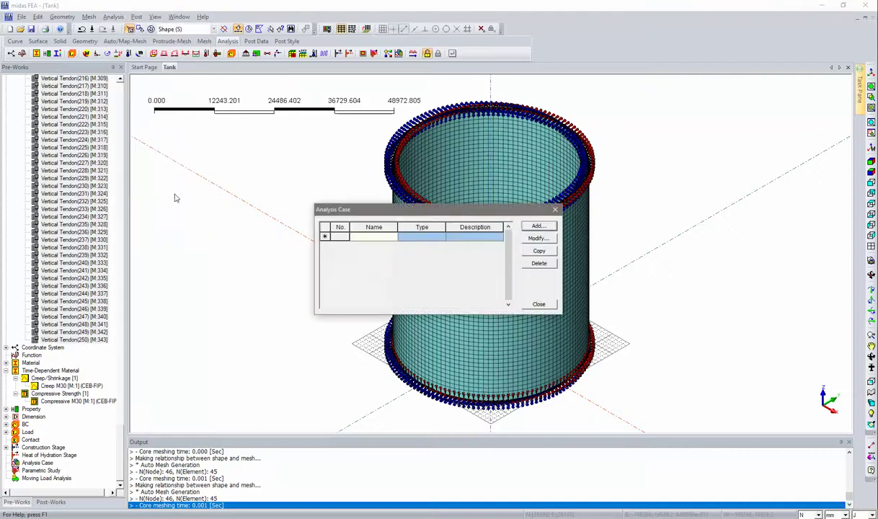
click(539, 226)
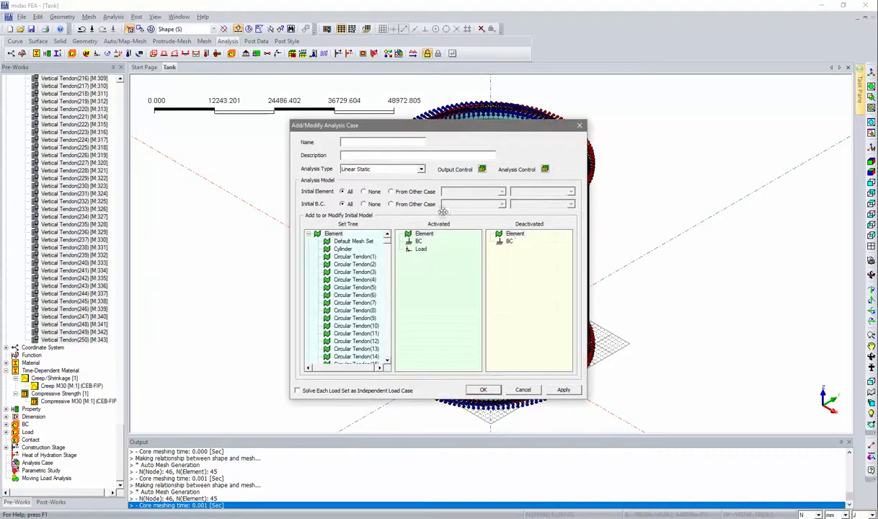
click(421, 169)
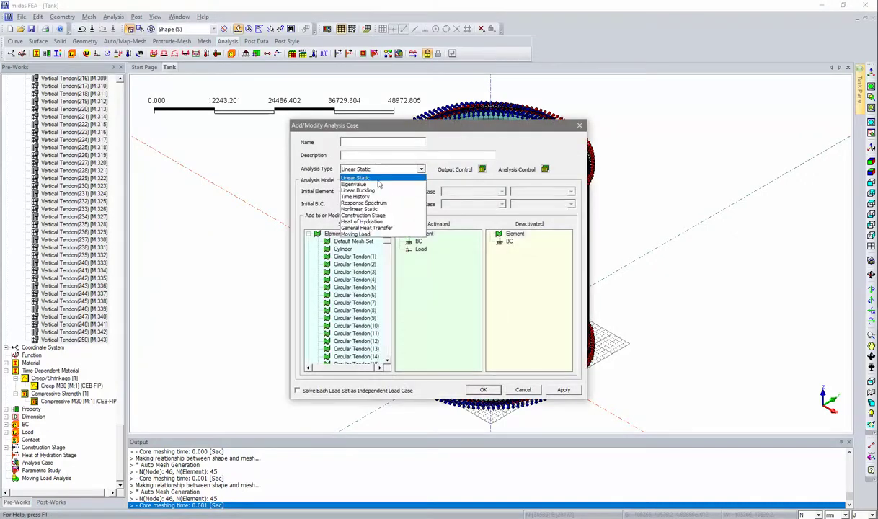
click(376, 214)
click(386, 143)
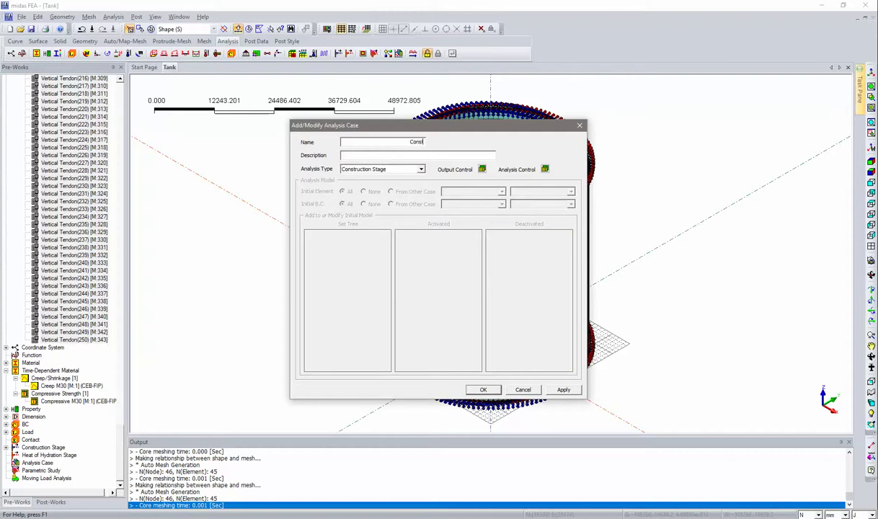
text(Construction Stage Analysis)
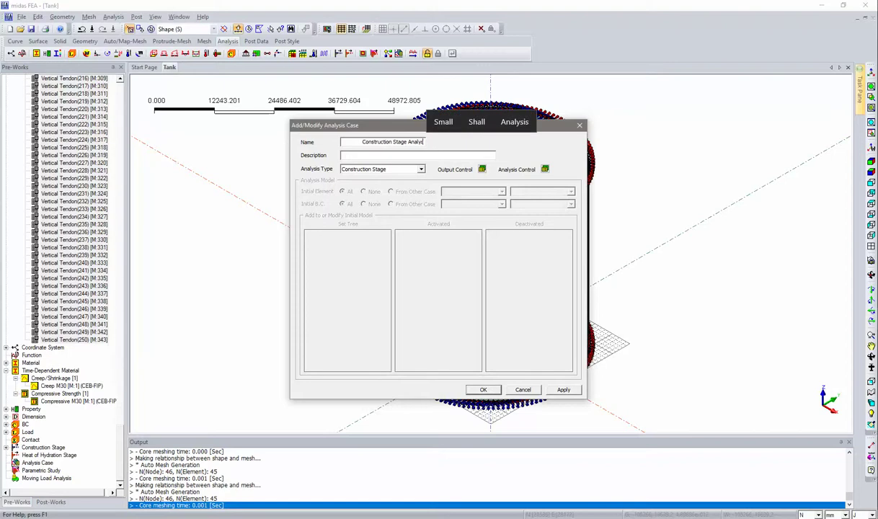
Step: Check the mesh sets selected for output in the analysis case's output control without changing them
click(482, 169)
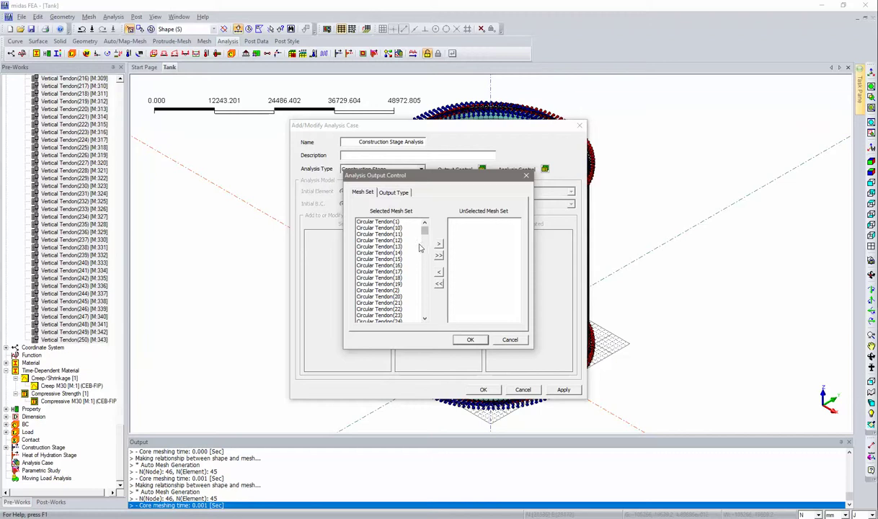
drag(429, 279, 421, 311)
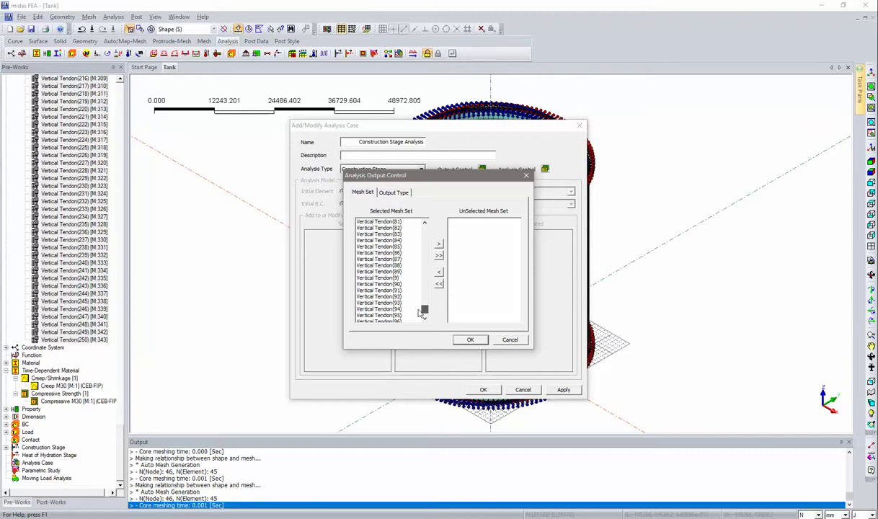
click(510, 340)
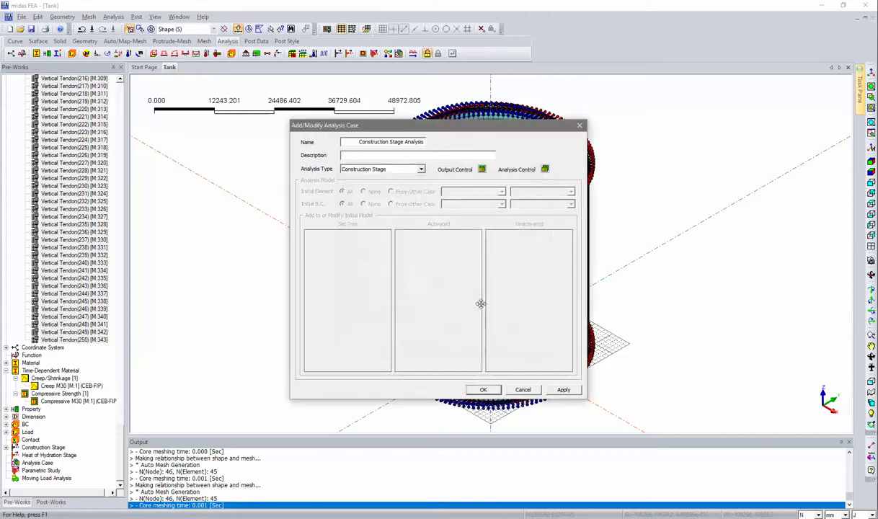
Step: Enable creep, shrinkage and variation of compressive strength in the case's analysis control, and save the analysis case
click(545, 168)
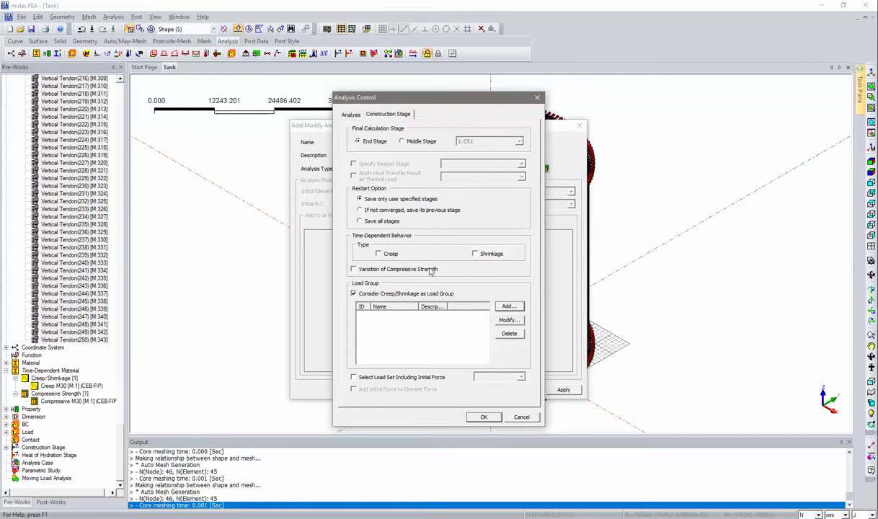
click(383, 254)
click(473, 253)
click(401, 269)
click(484, 418)
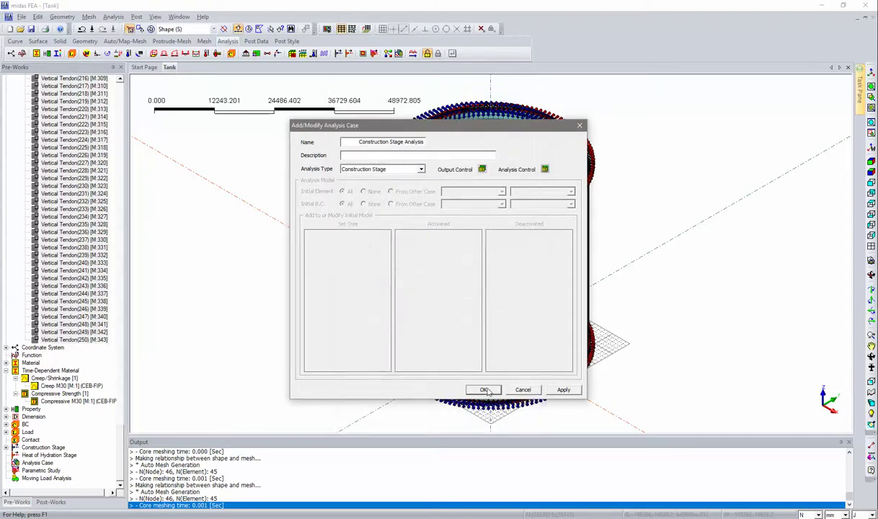
click(485, 390)
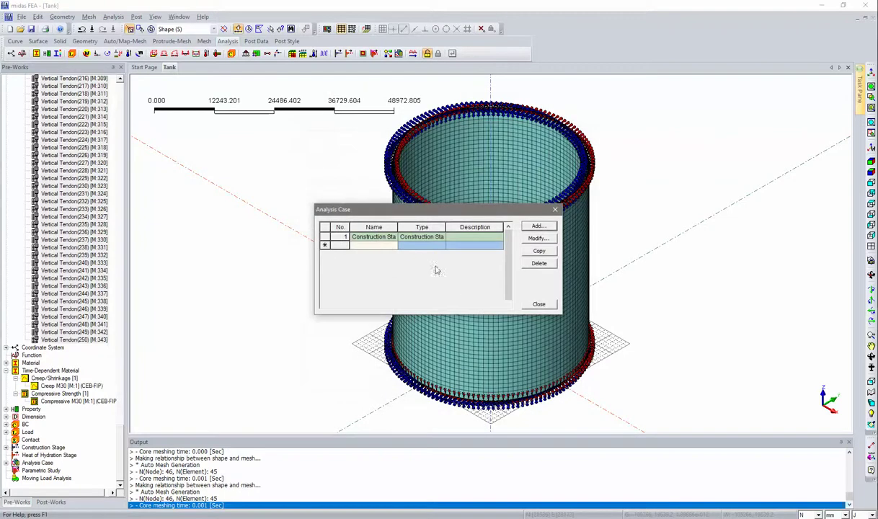
click(537, 304)
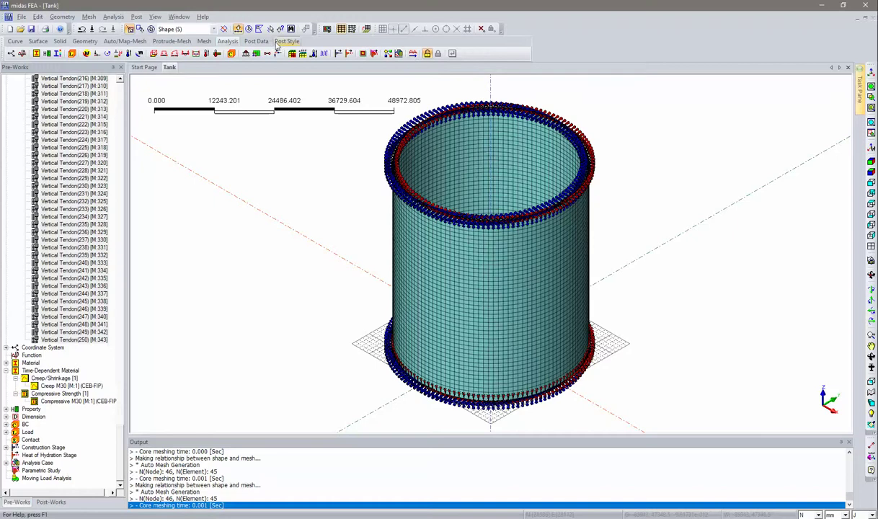
Step: Run the solver for the Construction Stage Analysis case
click(115, 17)
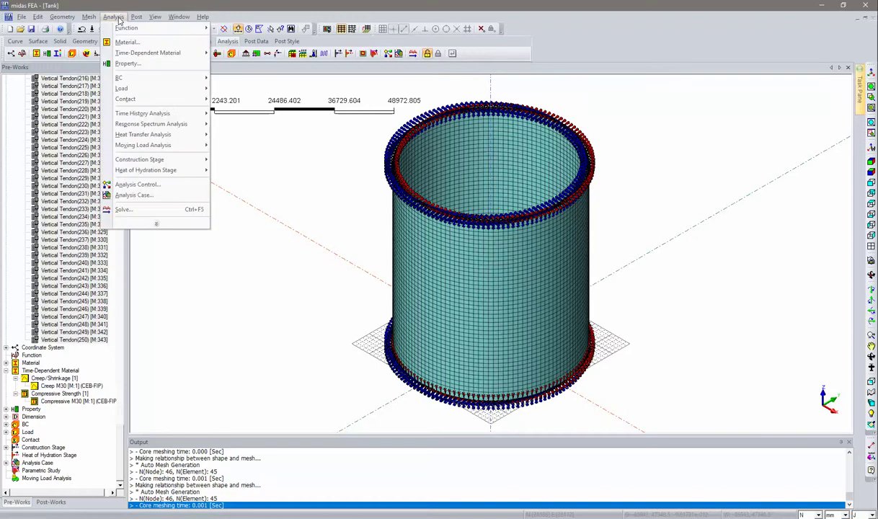
click(149, 210)
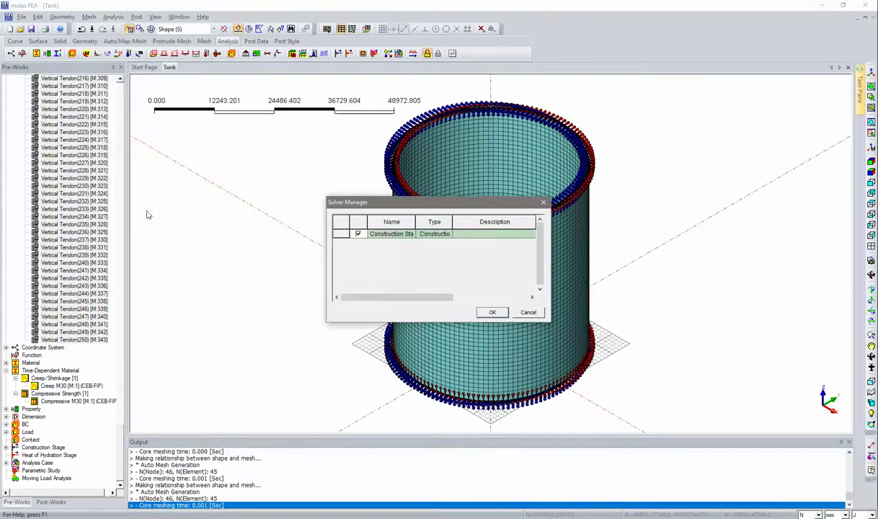
click(493, 312)
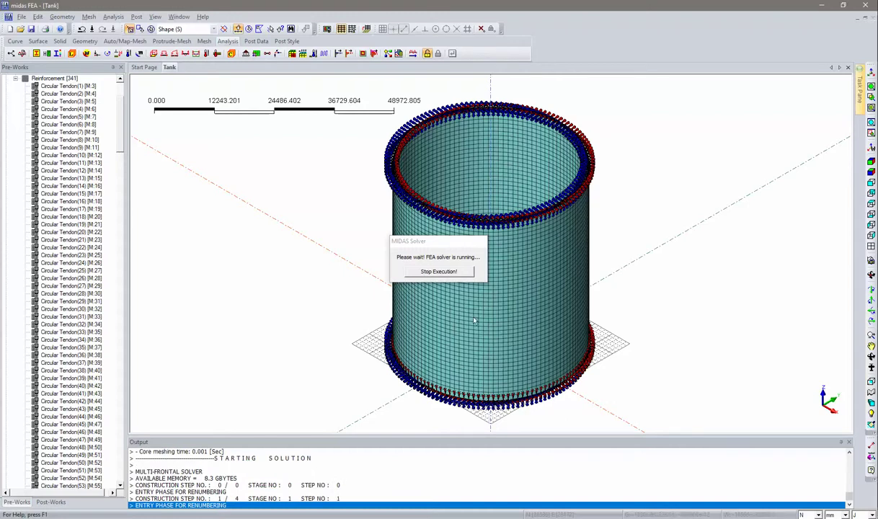
click(848, 517)
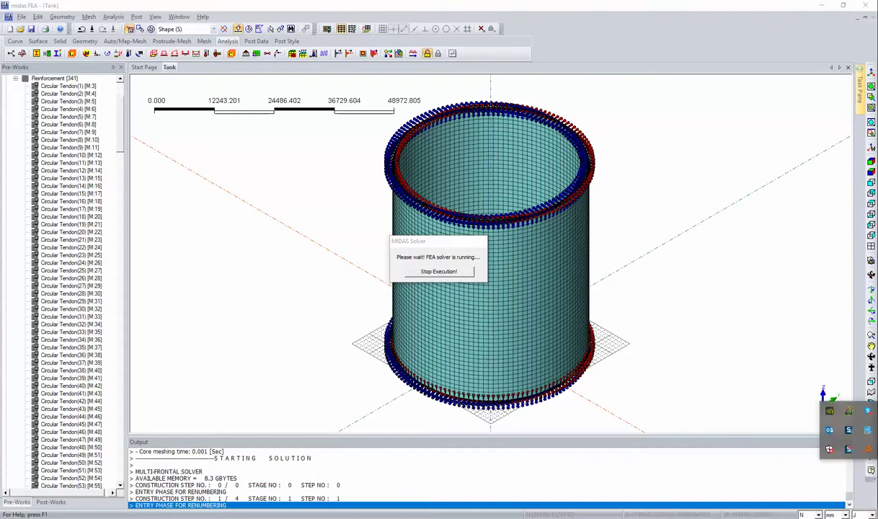